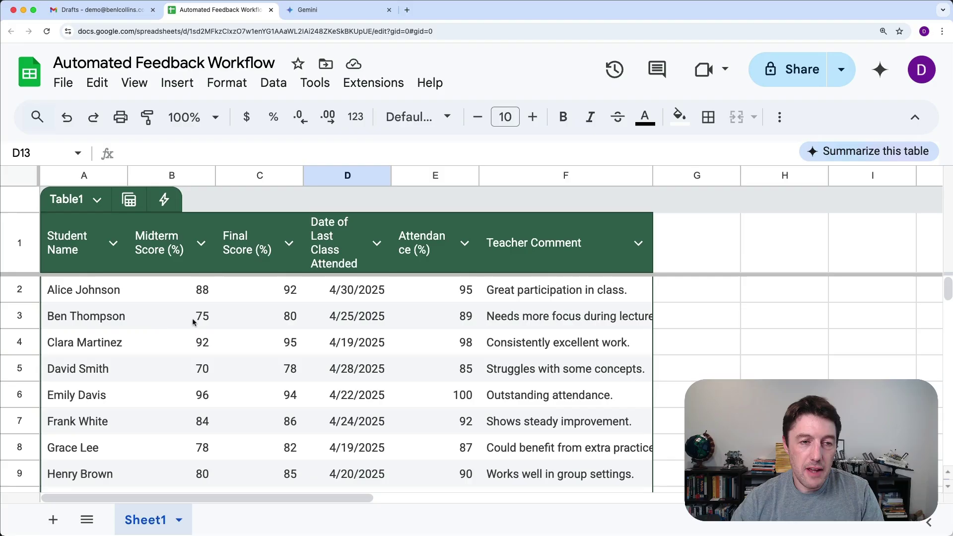
Insert a new column G to the right of the student table.
scroll(480, 284, "down", 1)
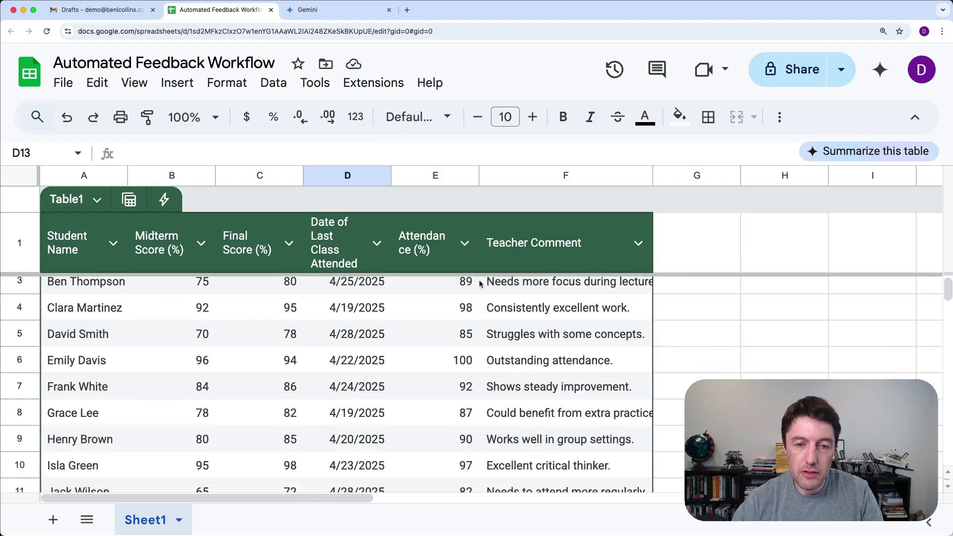
scroll(345, 382, "down", 3)
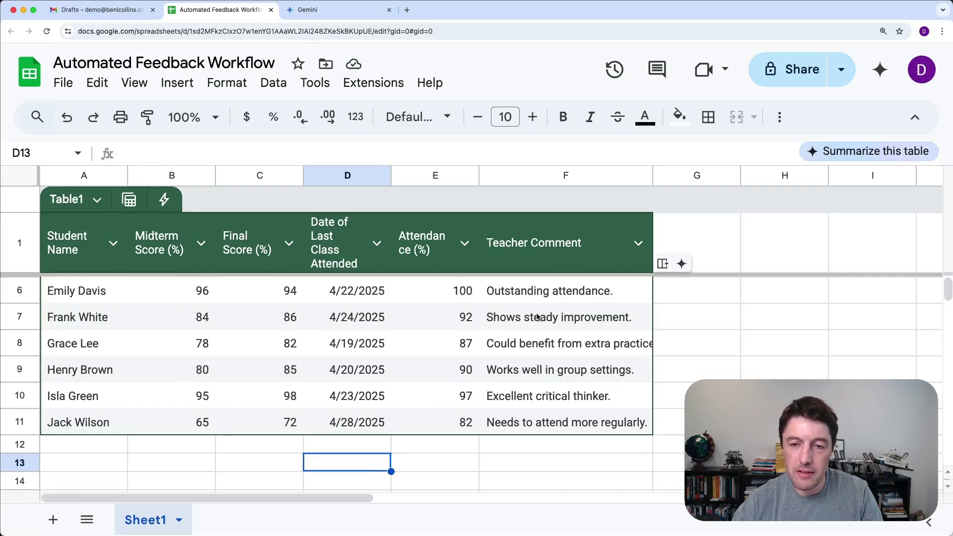
scroll(544, 347, "up", 4)
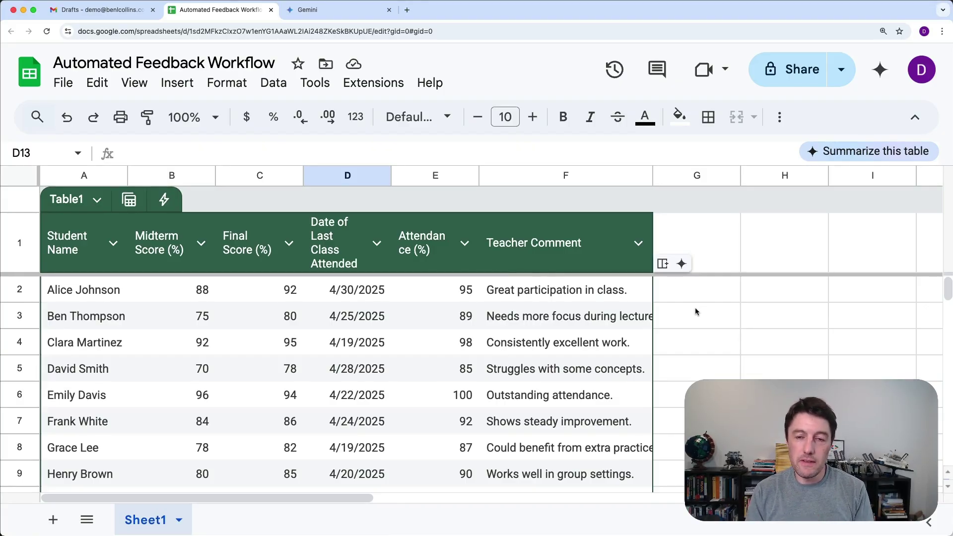
scroll(417, 327, "down", 5)
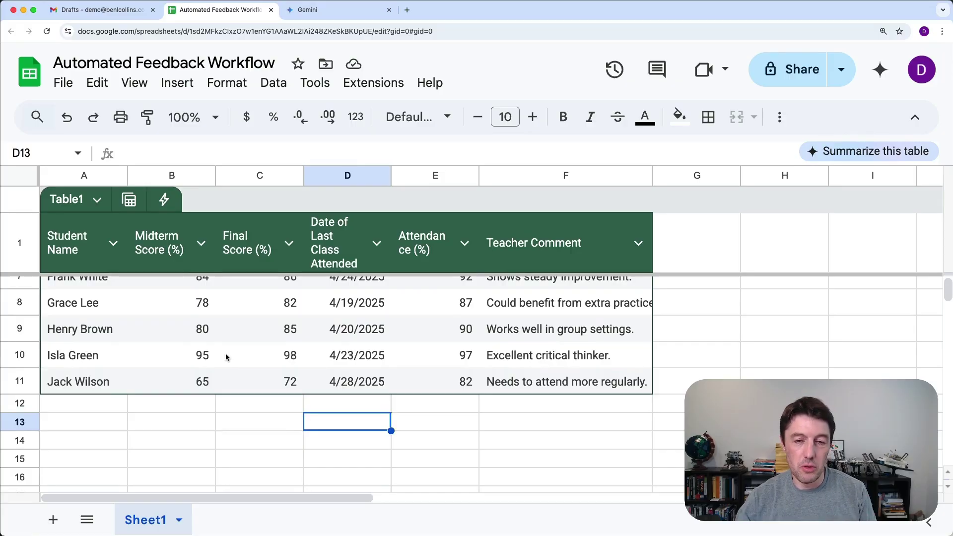
scroll(362, 318, "up", 5)
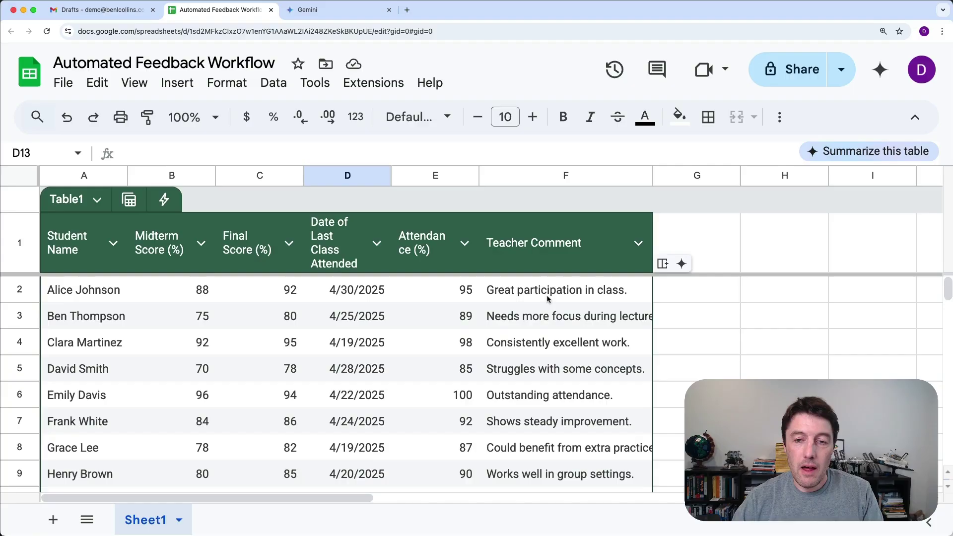
left_click(691, 287)
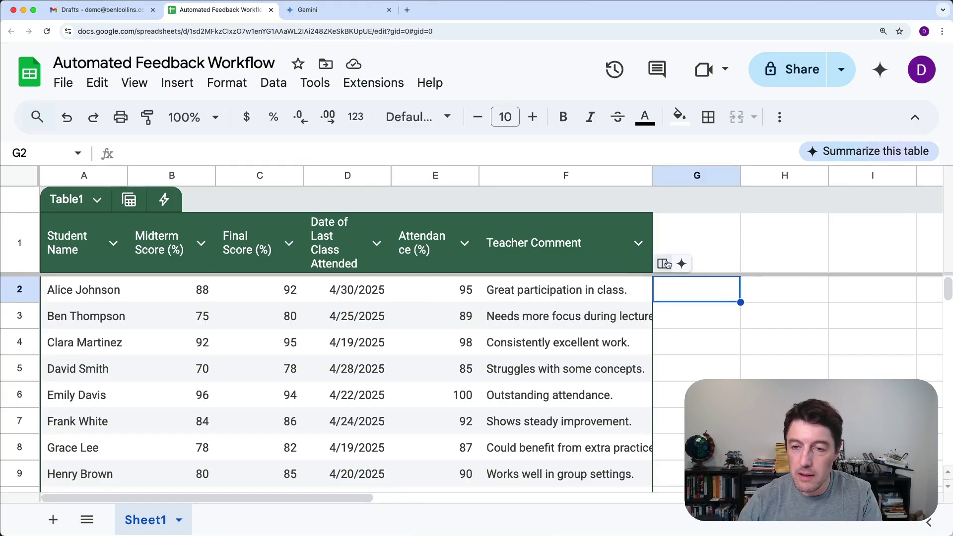
left_click(666, 263)
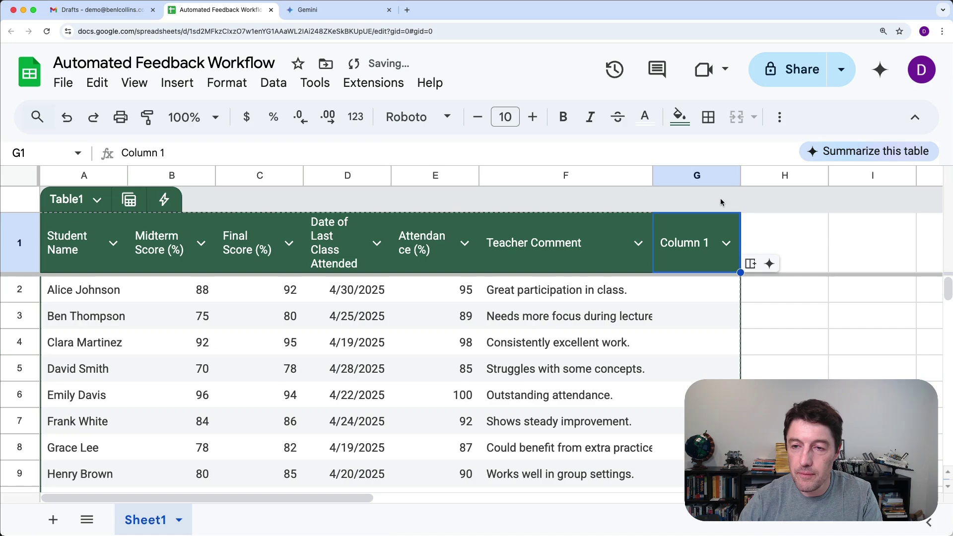
Widen the new column and give it the header 'Draft Email'.
left_click_drag(741, 176, 875, 176)
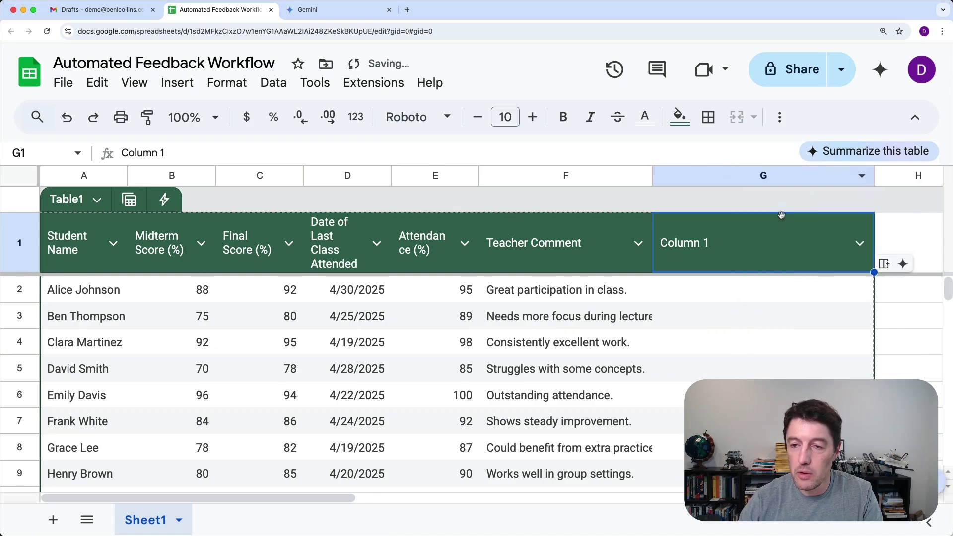
type("Draft E,a")
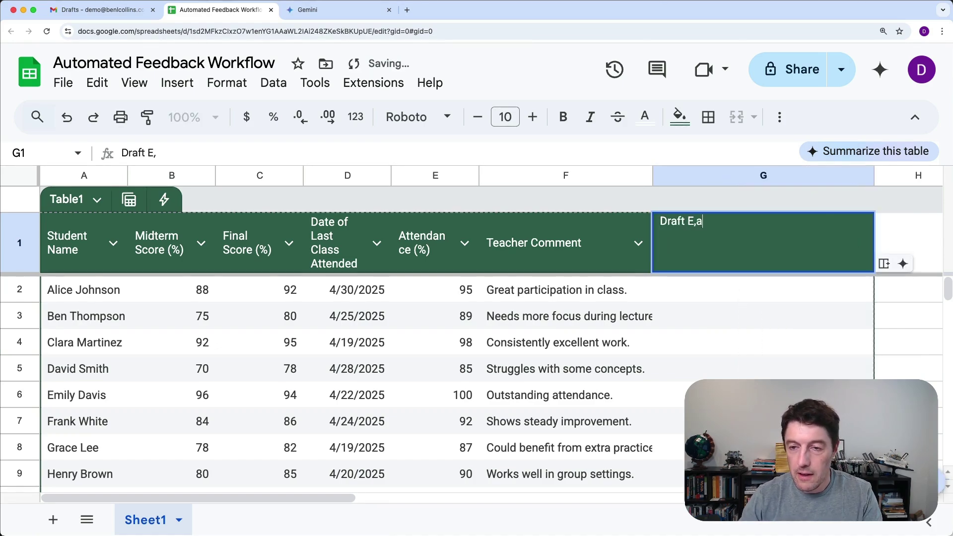
type("i")
key("BackSpace")
key("BackSpace")
key("BackSpace")
type("mail")
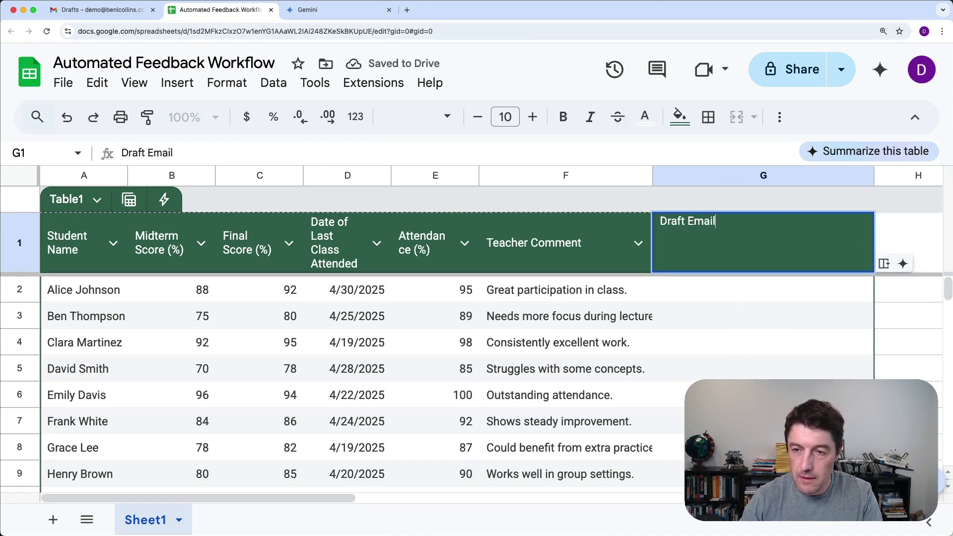
key("Return")
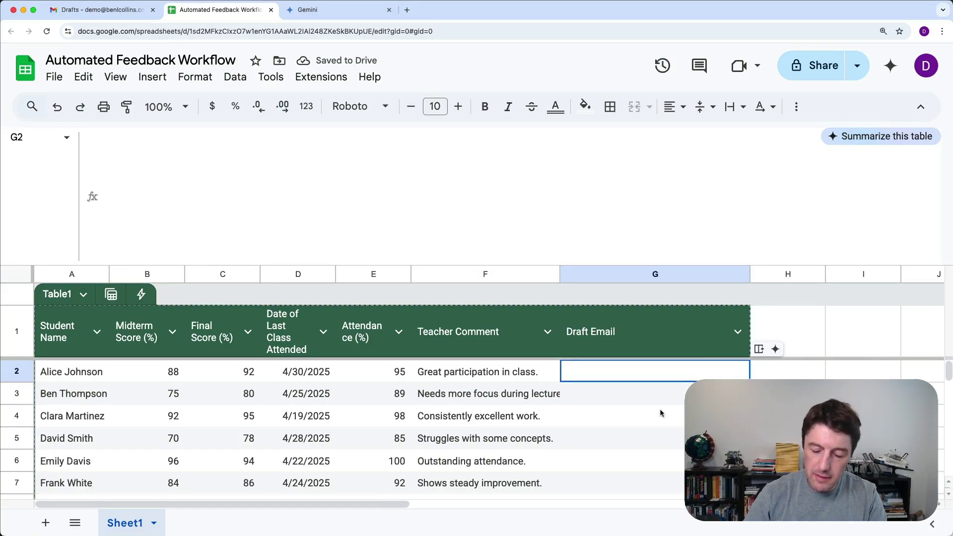
Start an =AI( formula in G2 containing the pasted, quoted parent progress-report email prompt.
type("=AI")
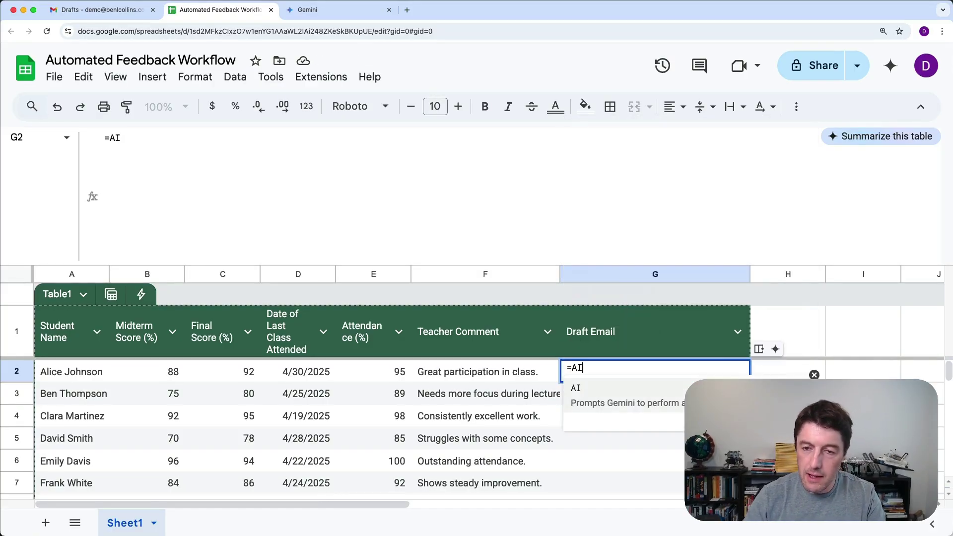
type("(")
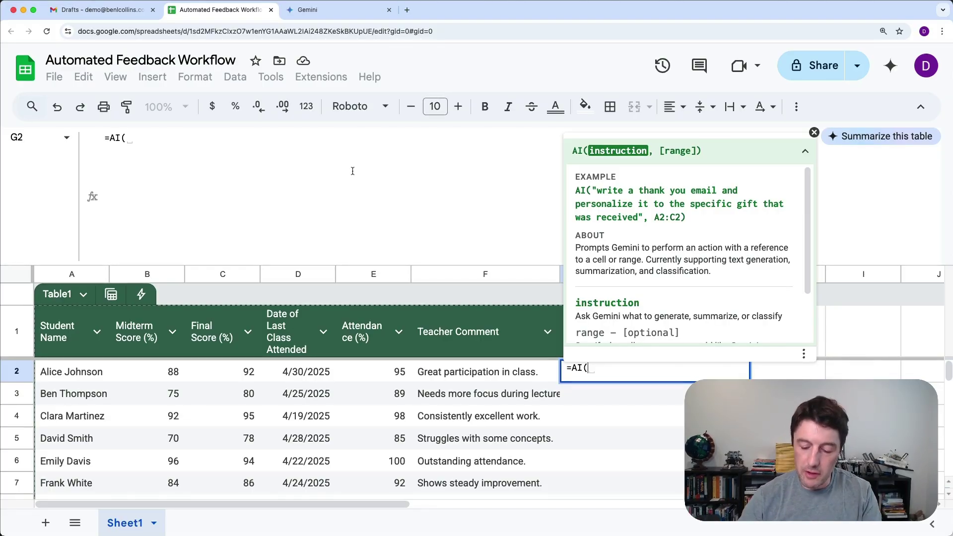
type("\"")
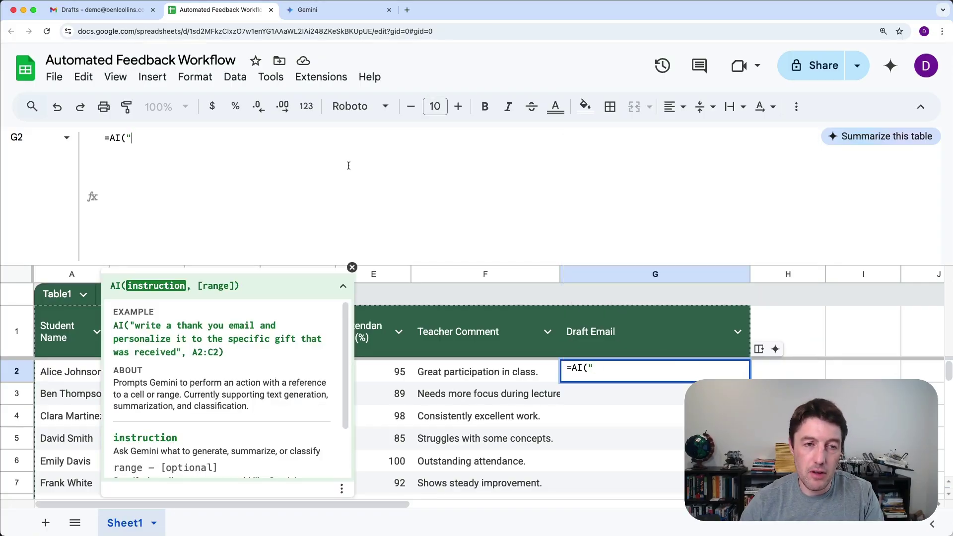
type("Write a professional email to the parent or guardian of this student, summarizing their academic performance and classroom behavior. The email should be written from me, Ben Collins. I am their teacher. Start each email with a subject line formatted exactly as: Subject: Name of Student’s Progress Report For example: Subject: John Smith’s Progress Report. The tone should be warm, supportive, and informative—highlight both strengths and areas for improvement. Avoid overly technical language, and keep the email clear and easy to understand.")
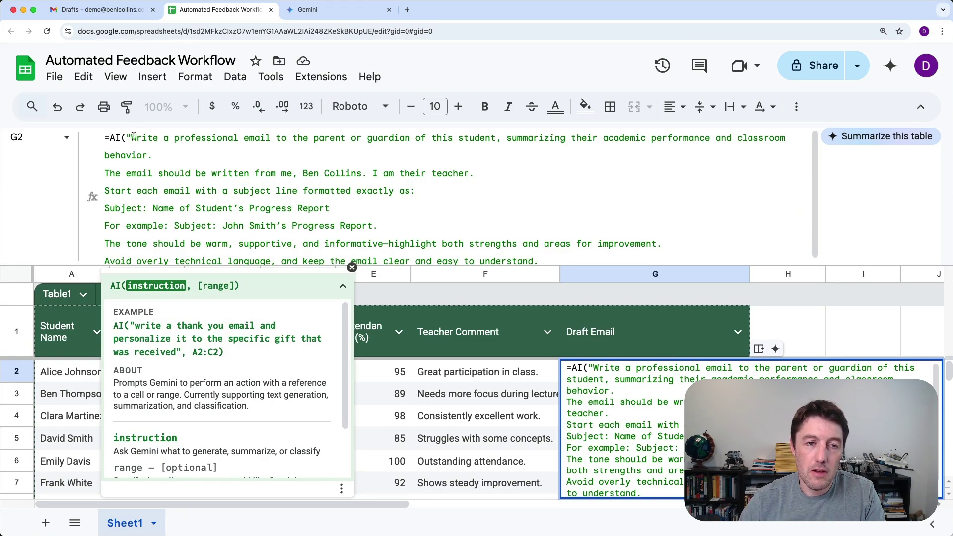
left_click_drag(132, 138, 294, 150)
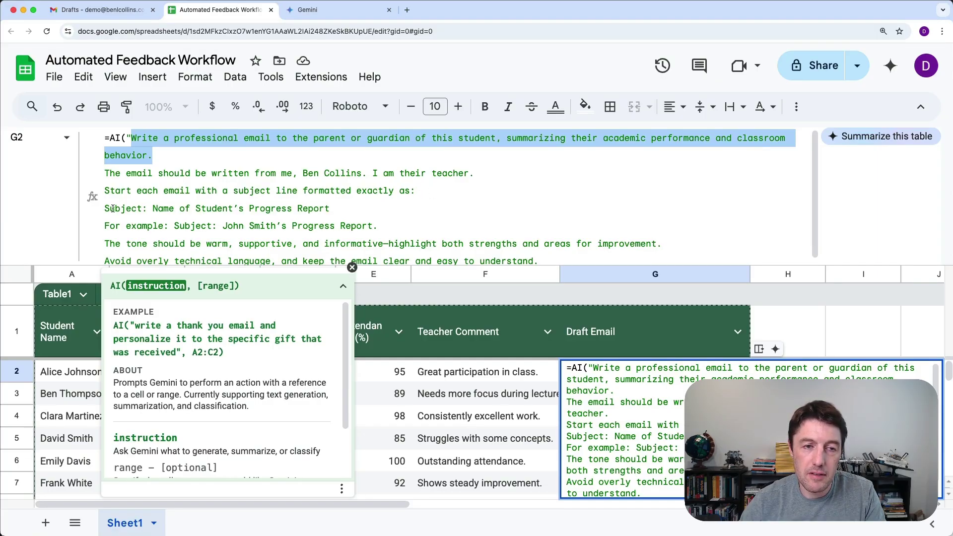
left_click_drag(105, 209, 367, 213)
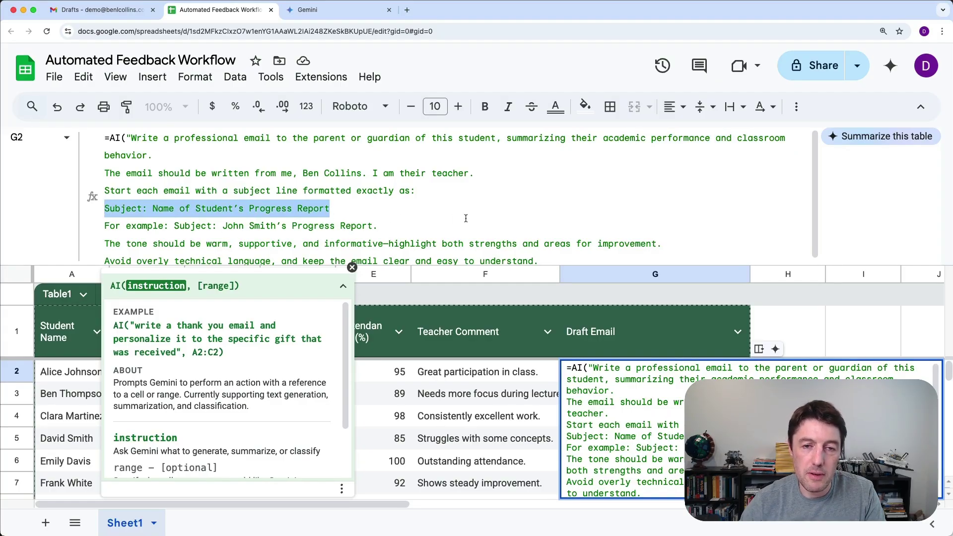
scroll(447, 216, "down", 1)
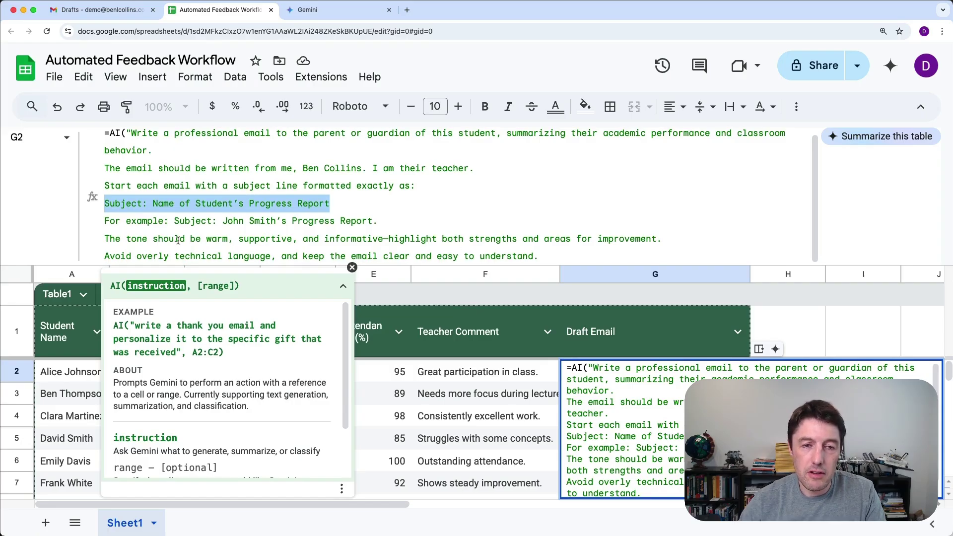
left_click(601, 257)
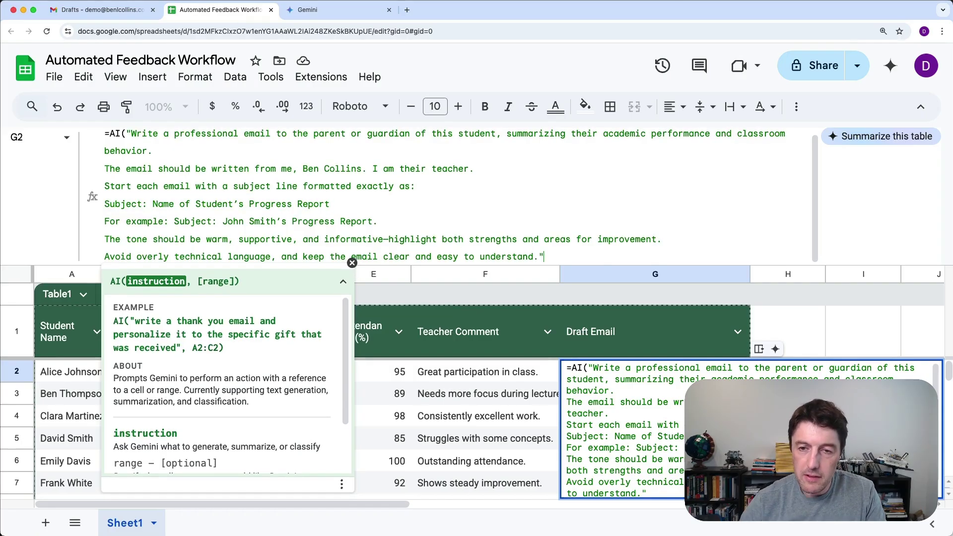
type("\"")
Add the first student's row A2:F2 as the AI formula's range and commit it.
left_click_drag(551, 258, 132, 138)
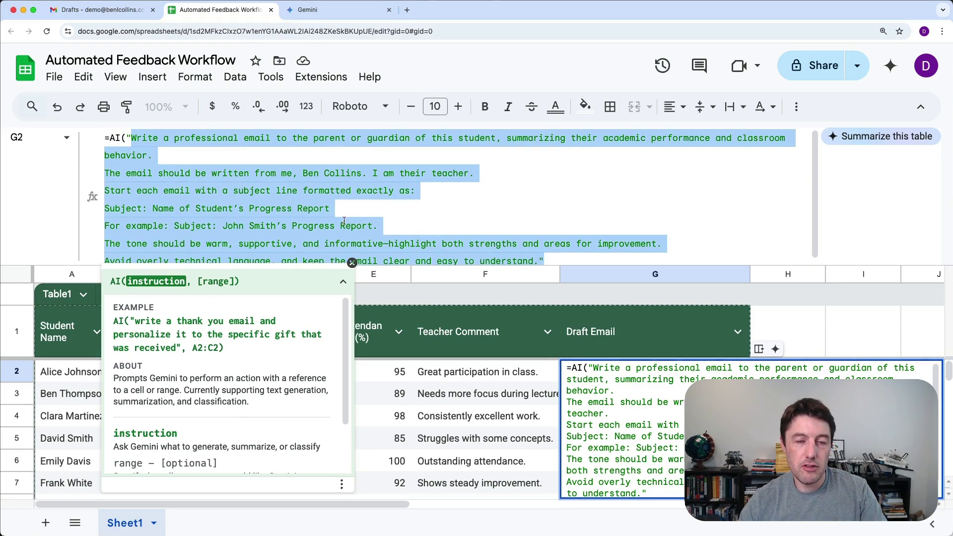
scroll(221, 211, "down", 1)
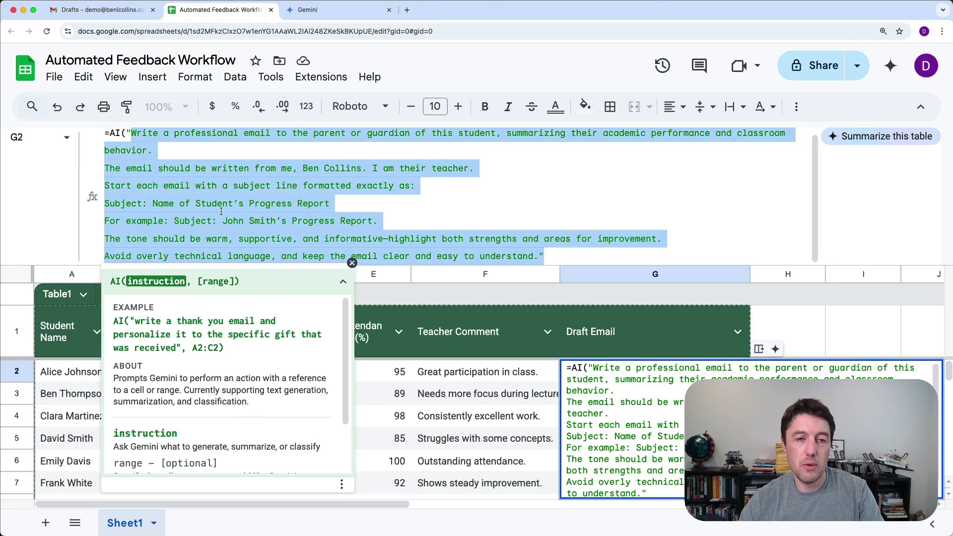
left_click(568, 255)
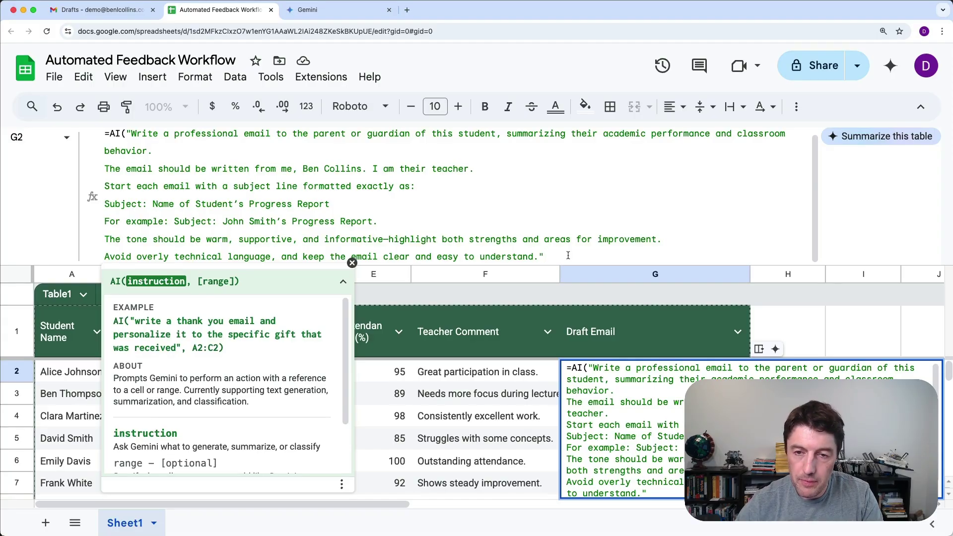
type(",")
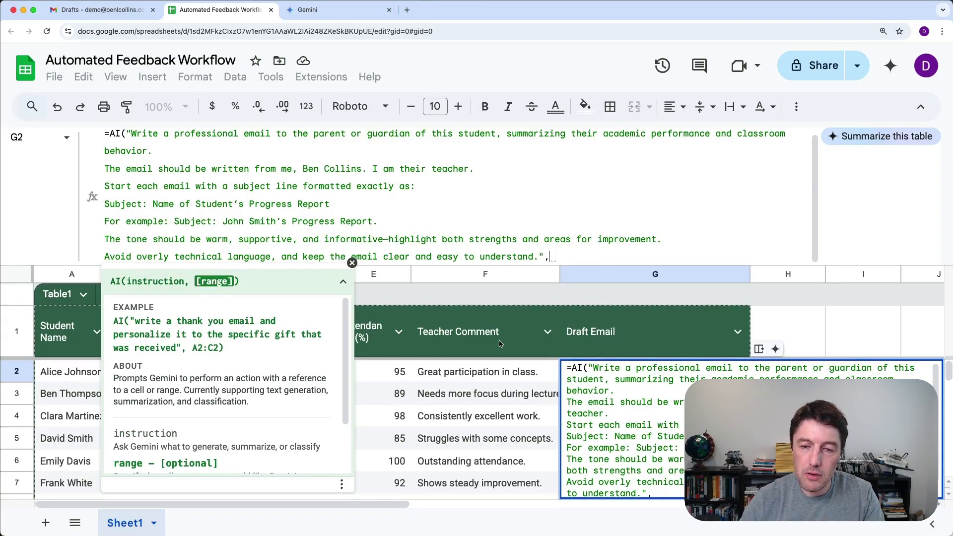
left_click_drag(495, 370, 54, 370)
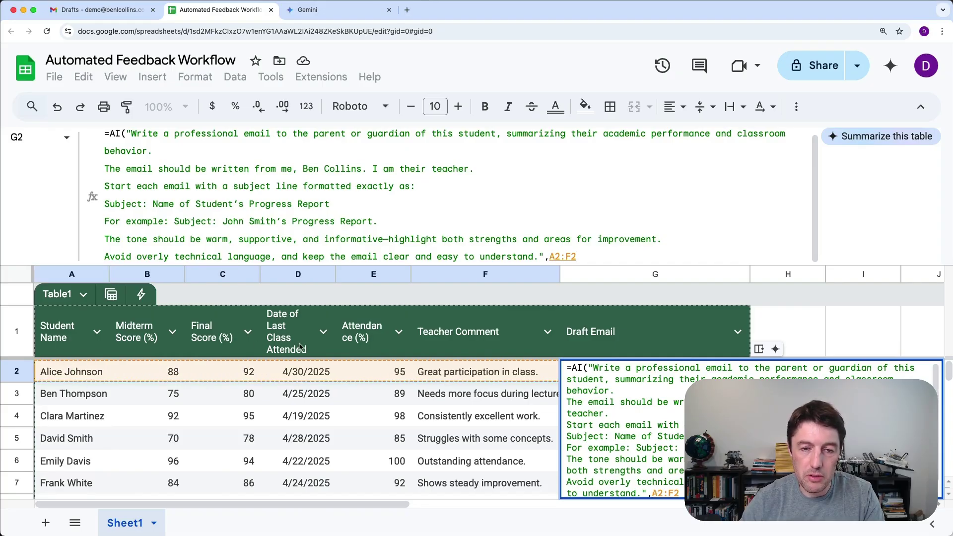
type(")")
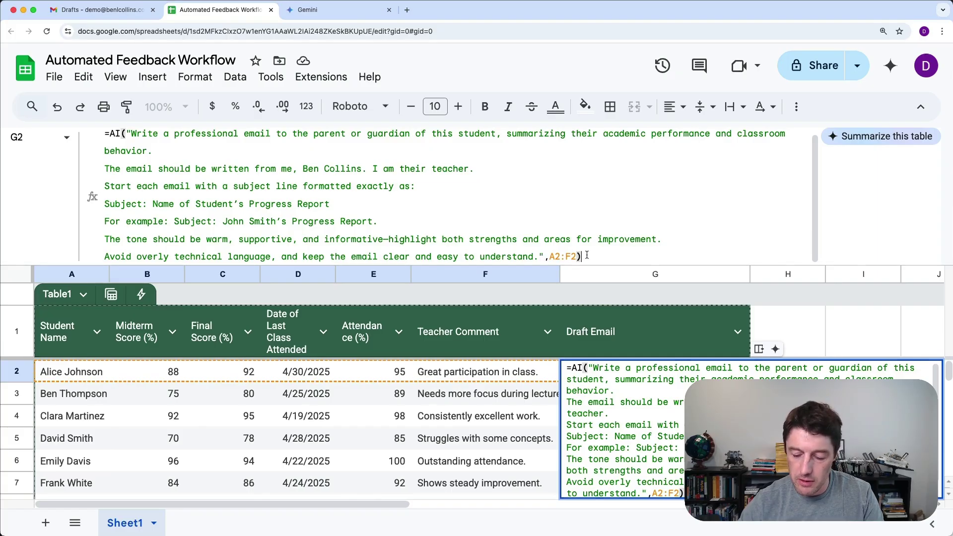
key("Return")
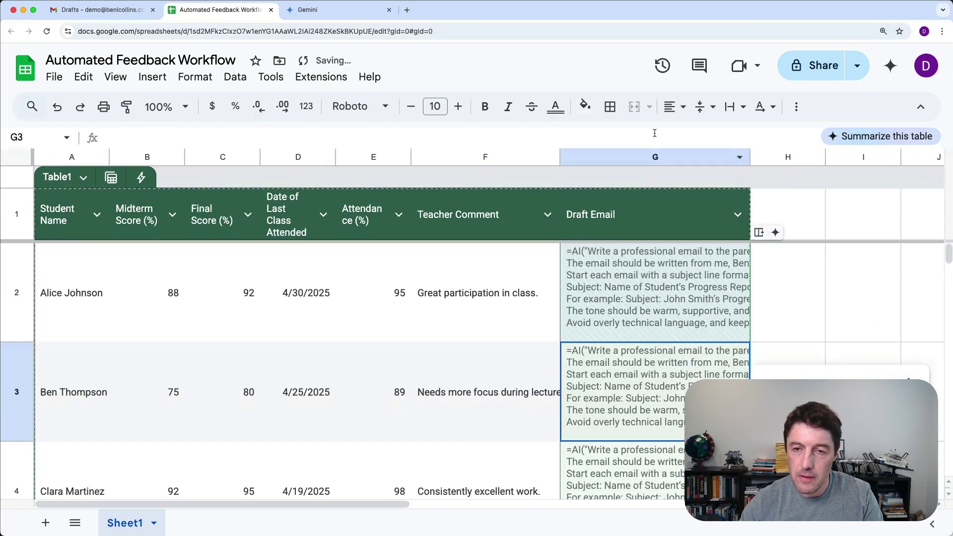
key("super+z")
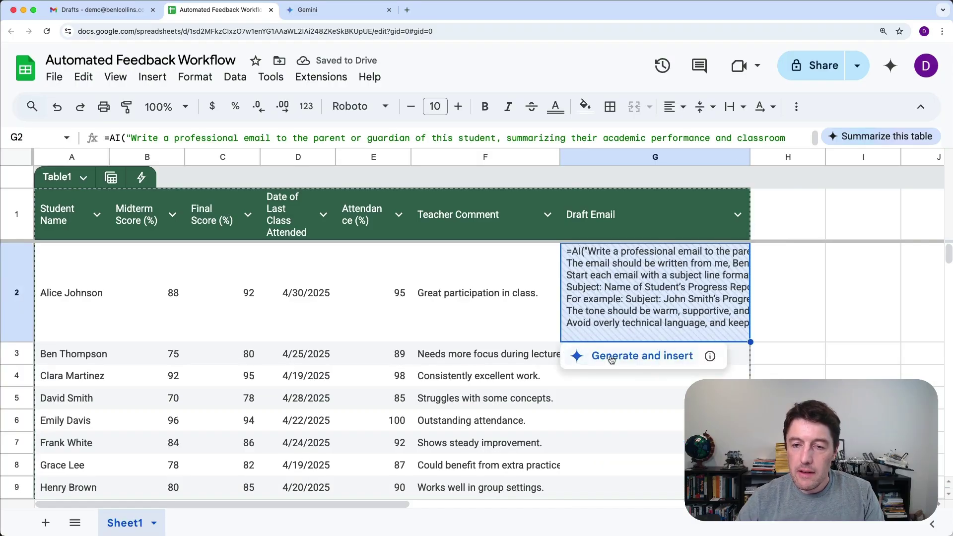
left_click(612, 358)
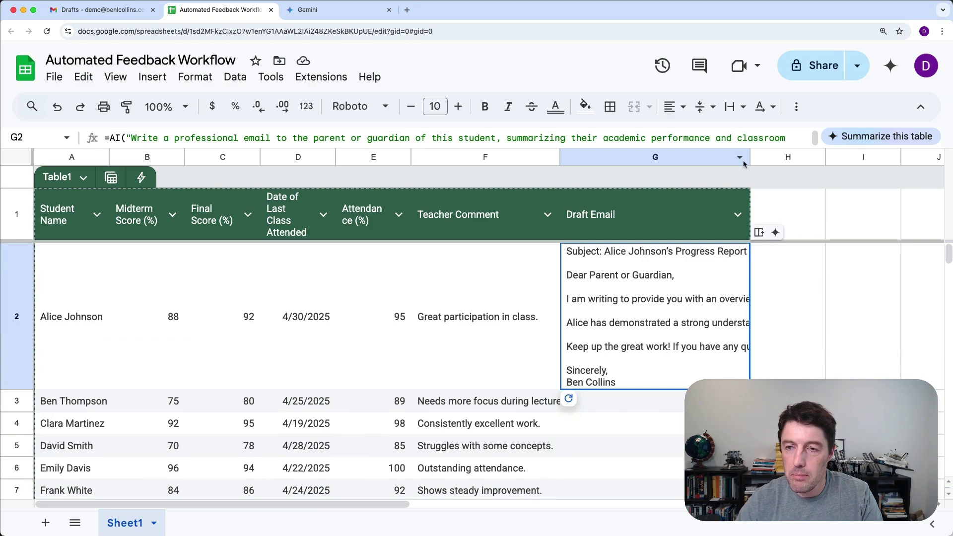
left_click_drag(747, 158, 902, 158)
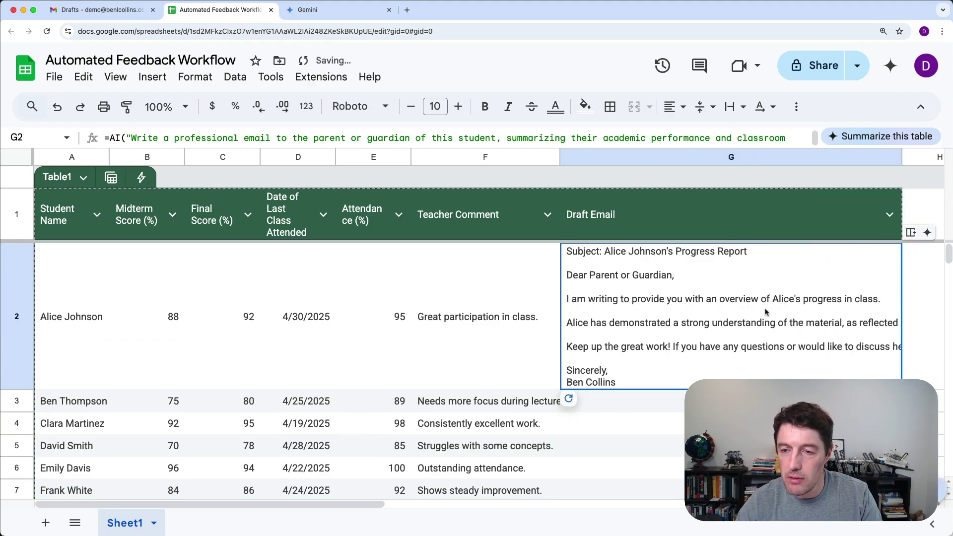
left_click(735, 107)
left_click(752, 132)
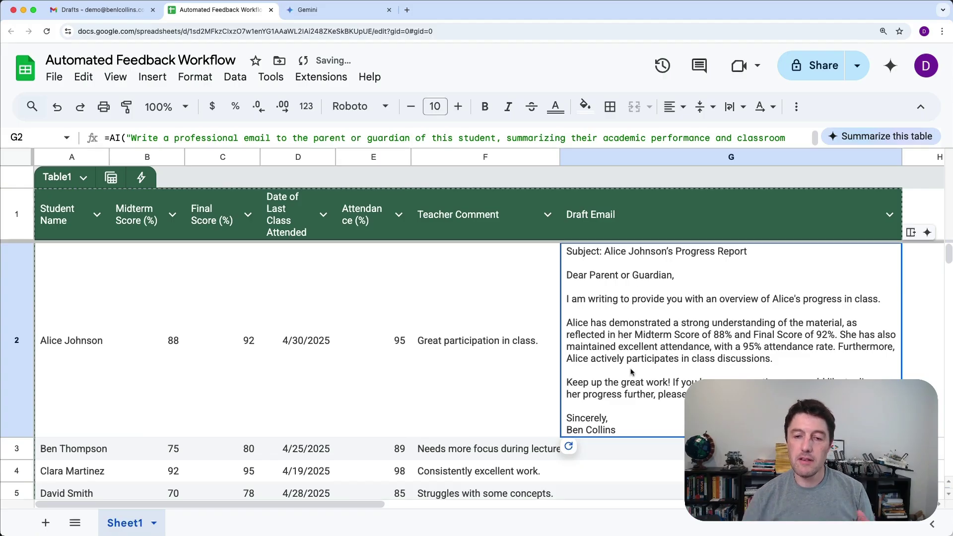
left_click(90, 350)
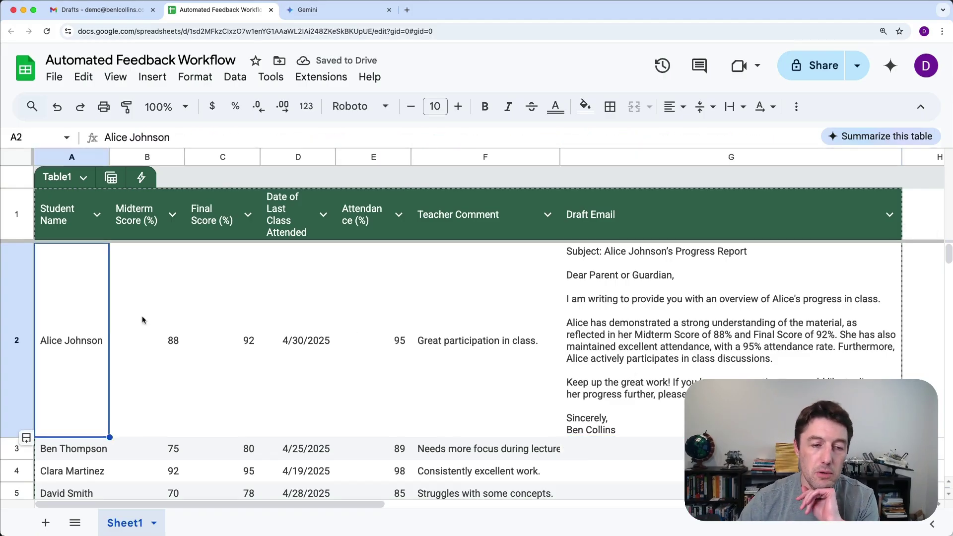
left_click(655, 350)
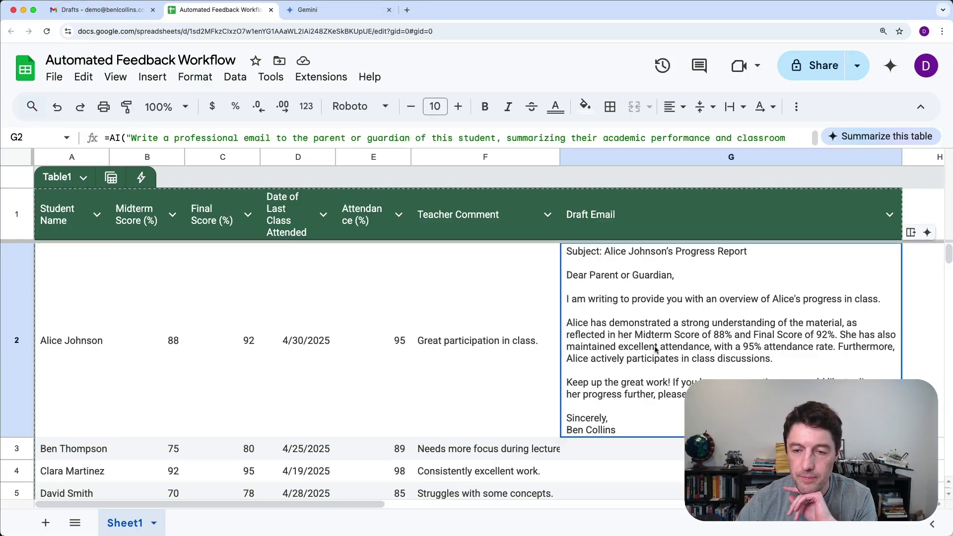
Copy G2's AI email formula into G3:G11 and generate emails for those students.
key("ctrl+c")
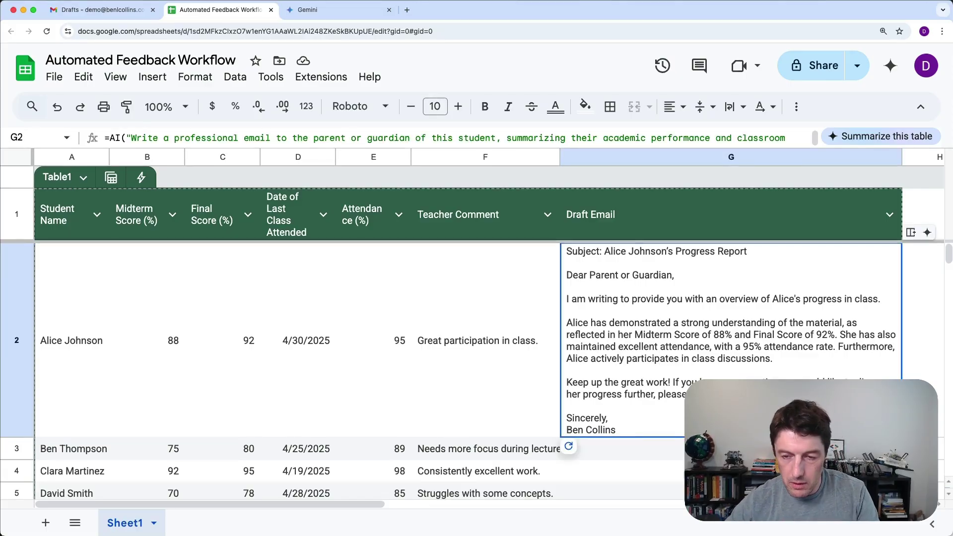
mouse_move(645, 449)
left_mouse_down()
mouse_move(646, 496)
mouse_move(646, 441)
left_mouse_up()
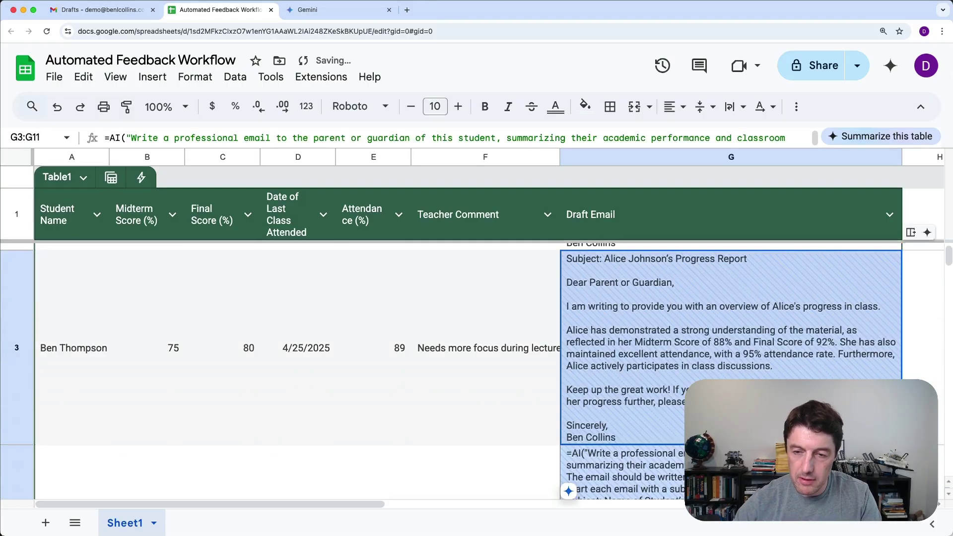
key("ctrl+v")
scroll(648, 477, "down", 15)
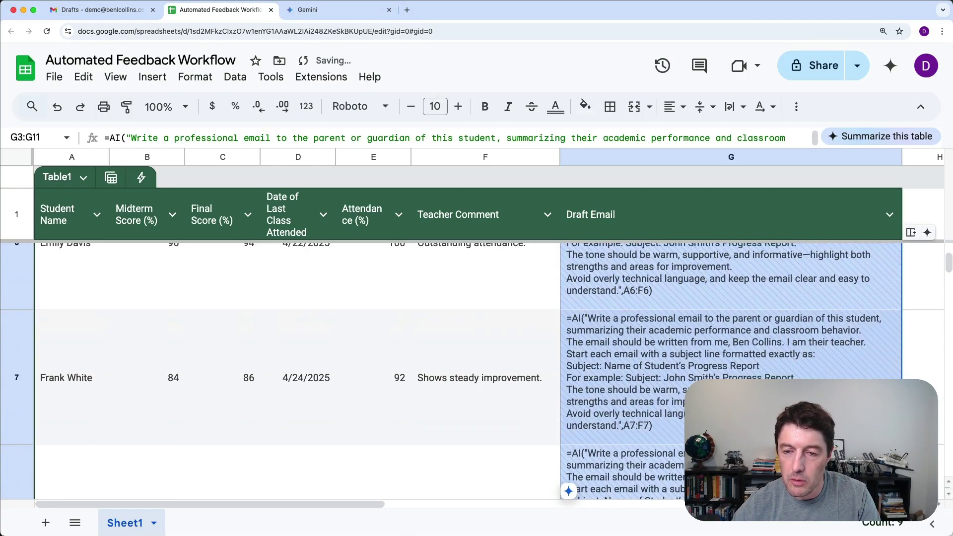
scroll(635, 412, "down", 5)
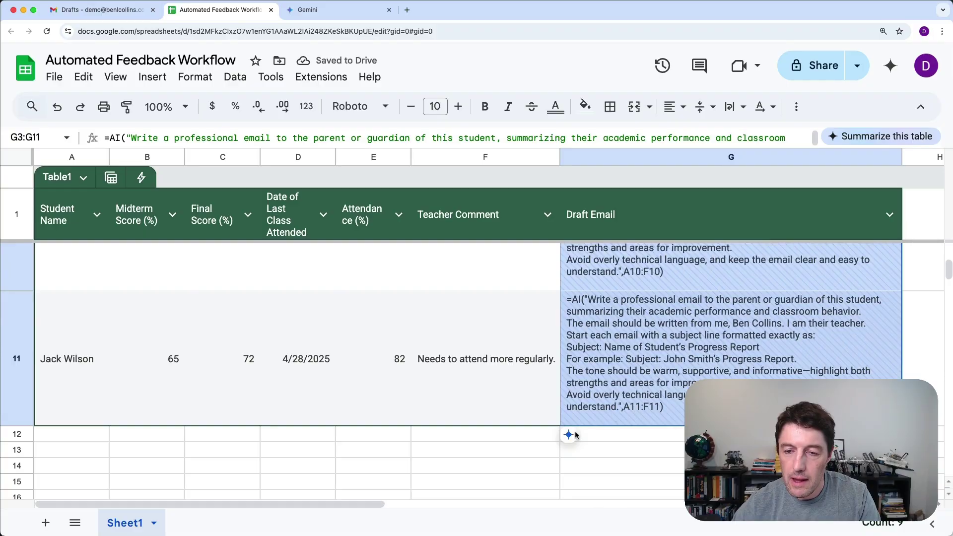
left_click(633, 440)
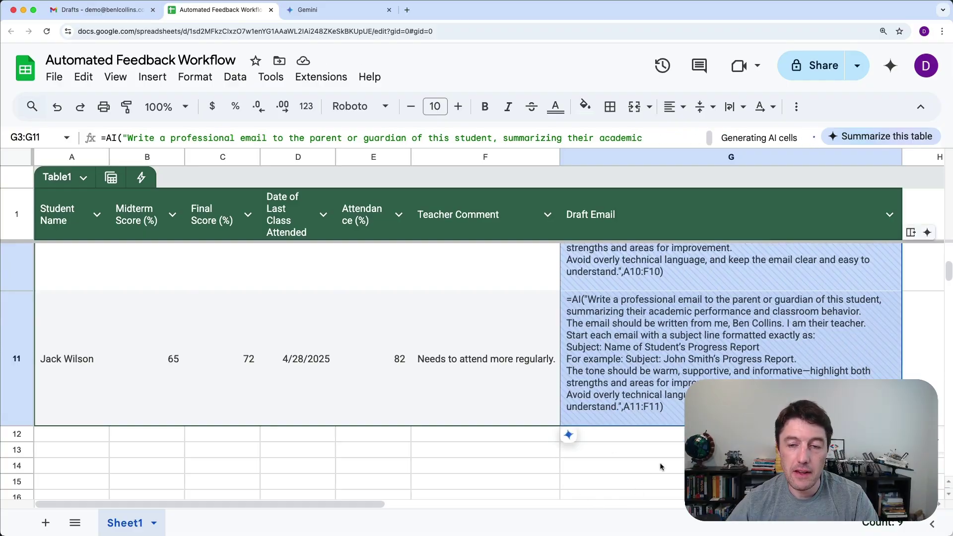
scroll(661, 464, "up", 3)
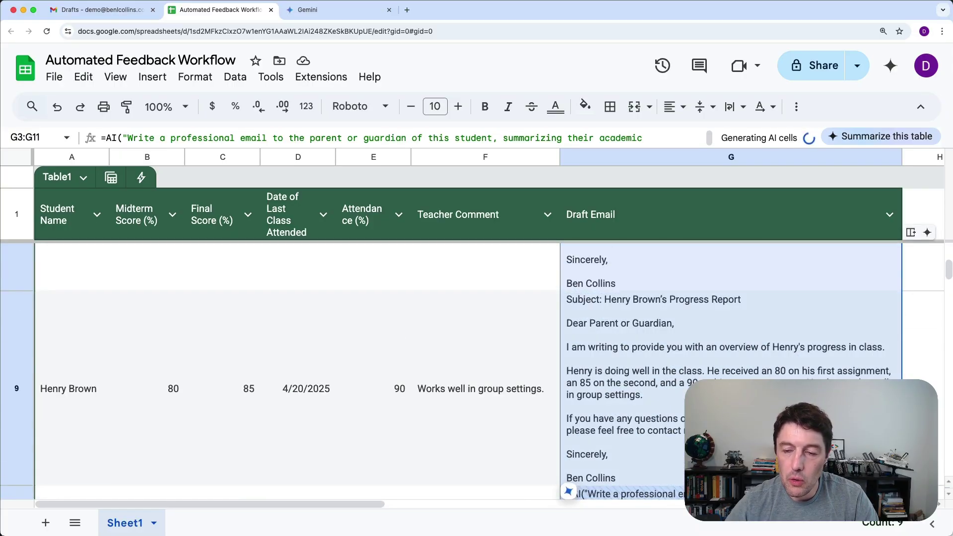
scroll(477, 372, "down", 5)
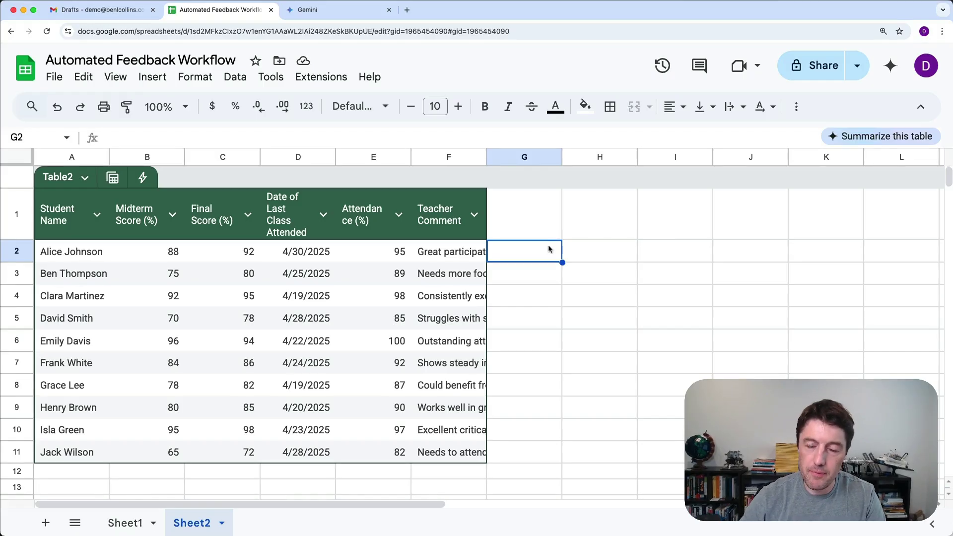
Enter the formula ="Subject: "&A2&"'s Progress Report" in G2 on Sheet2.
left_click(629, 252)
left_click(515, 252)
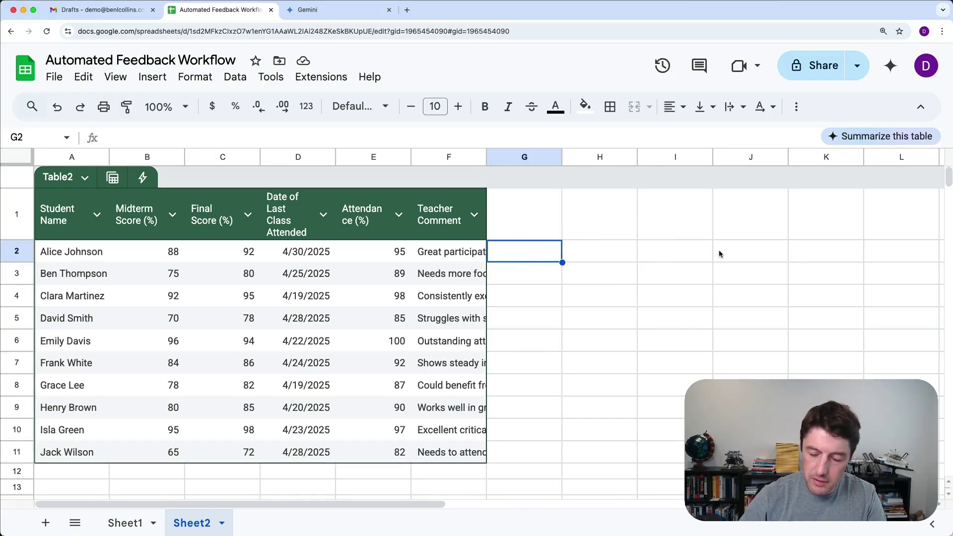
type("=\"")
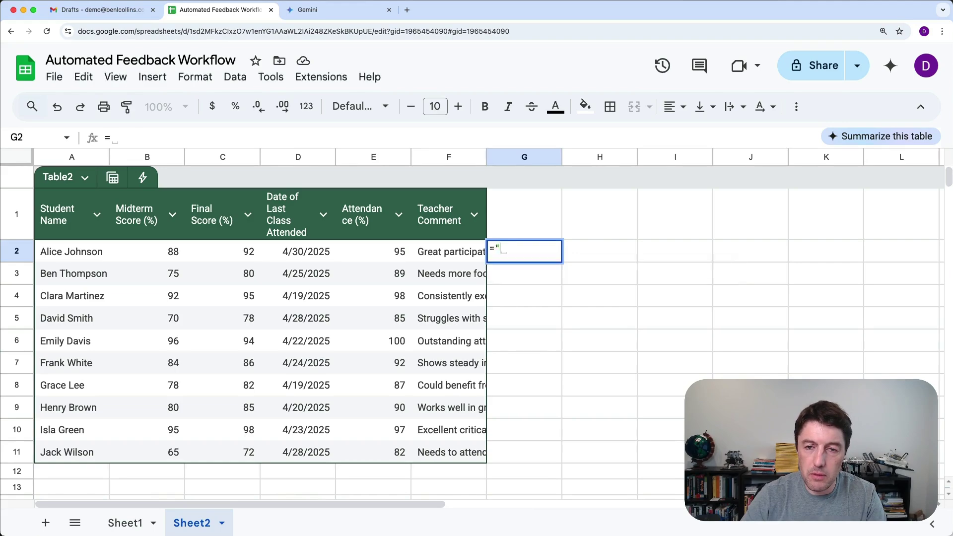
type("Subject:")
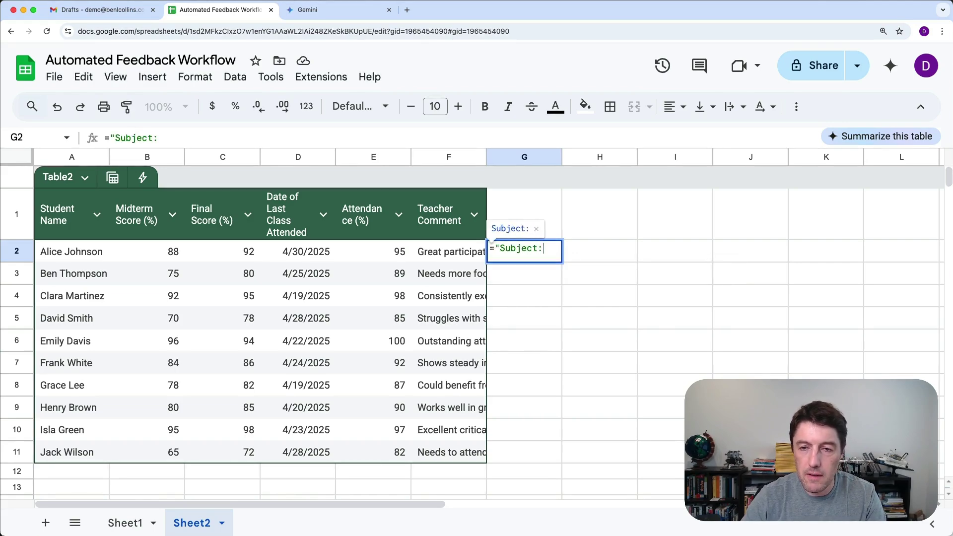
type(" \"&")
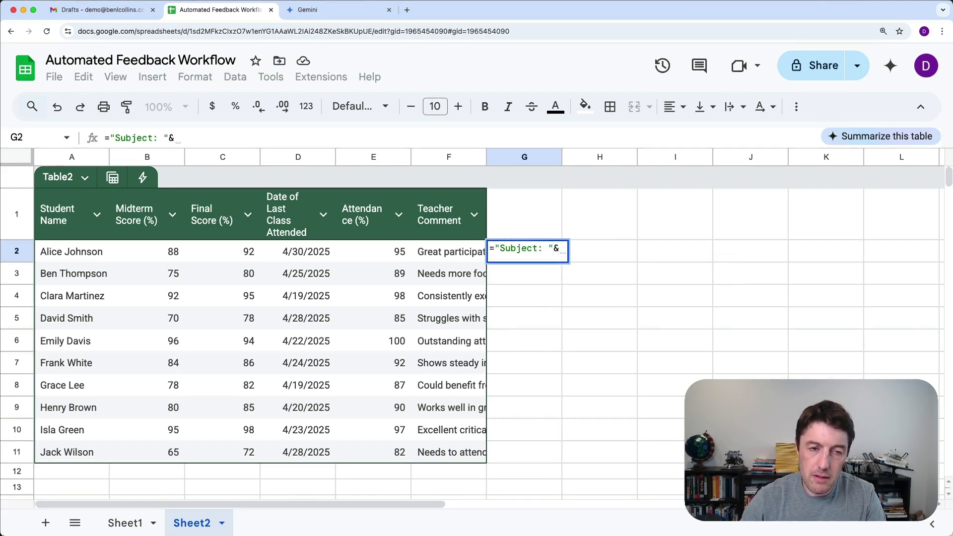
left_click(74, 251)
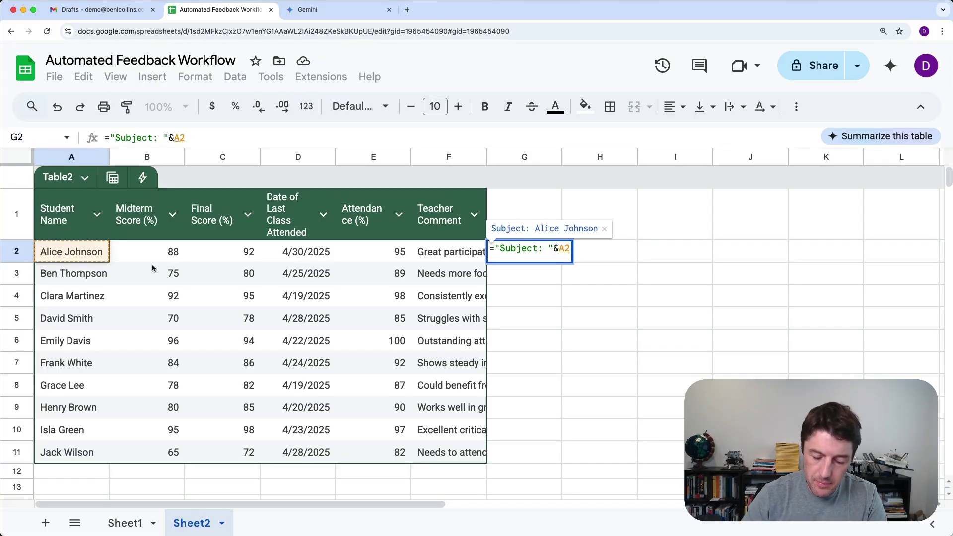
type("&\"'s")
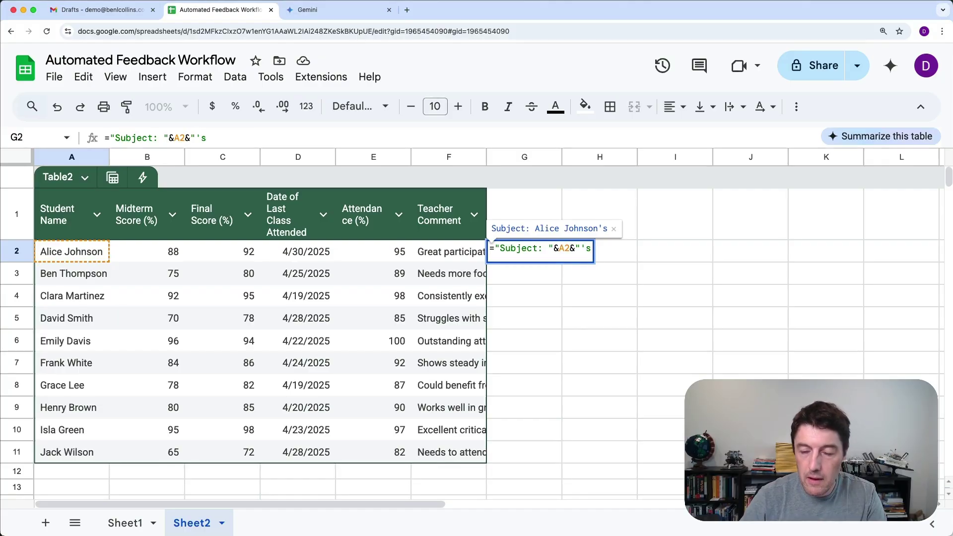
type(" Profres")
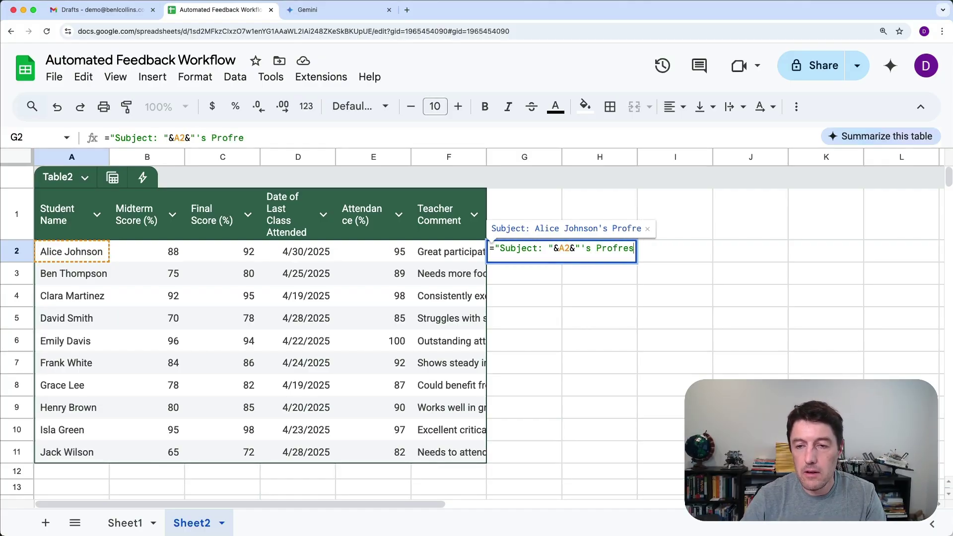
key("BackSpace")
key("BackSpace")
key("BackSpace")
key("BackSpace")
type("gress Rerpr")
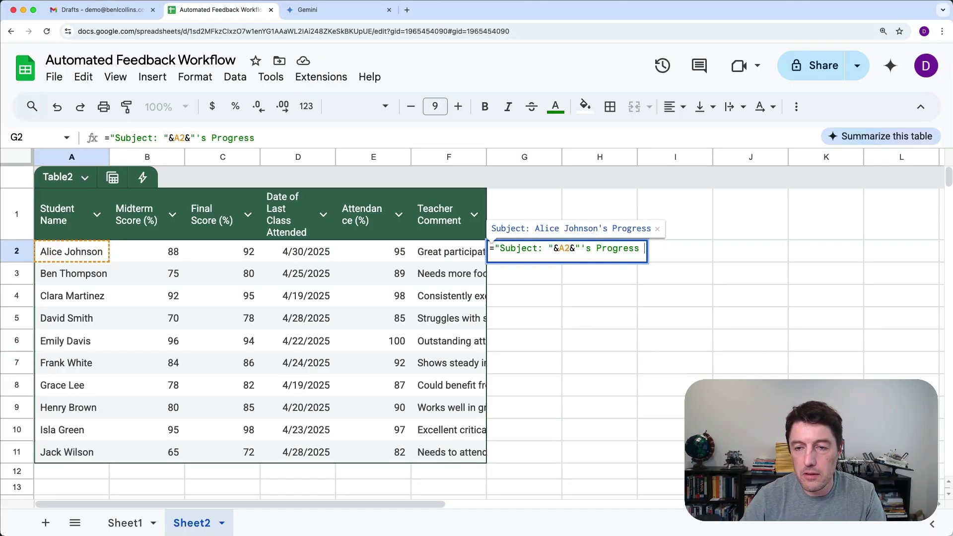
key("BackSpace")
key("BackSpace")
key("BackSpace")
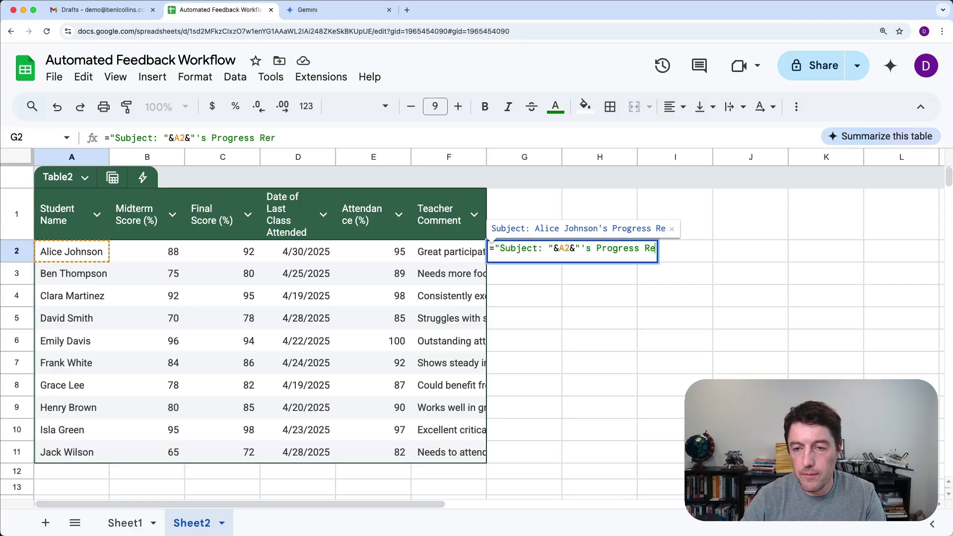
type("port\"")
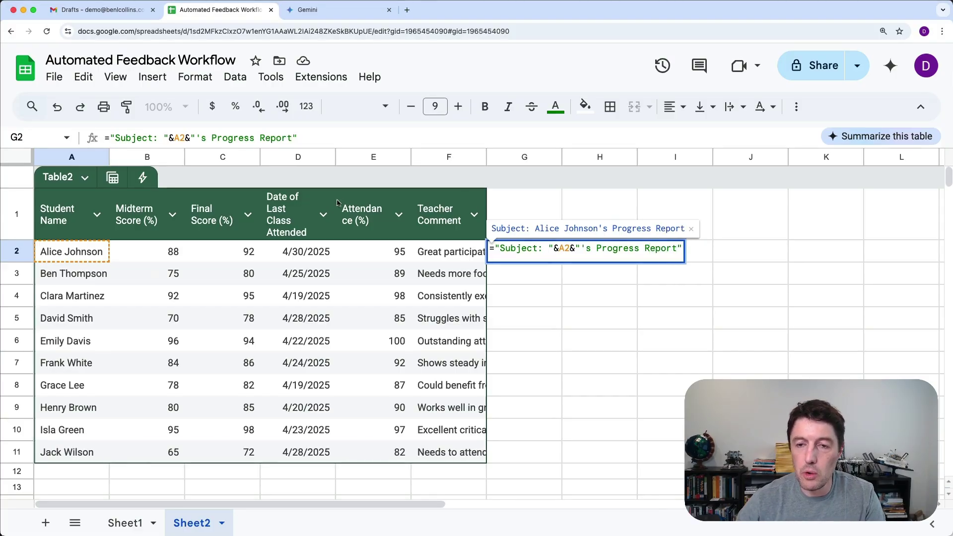
Check the A2 reference in the subject formula, then commit it.
left_click_drag(573, 247, 560, 247)
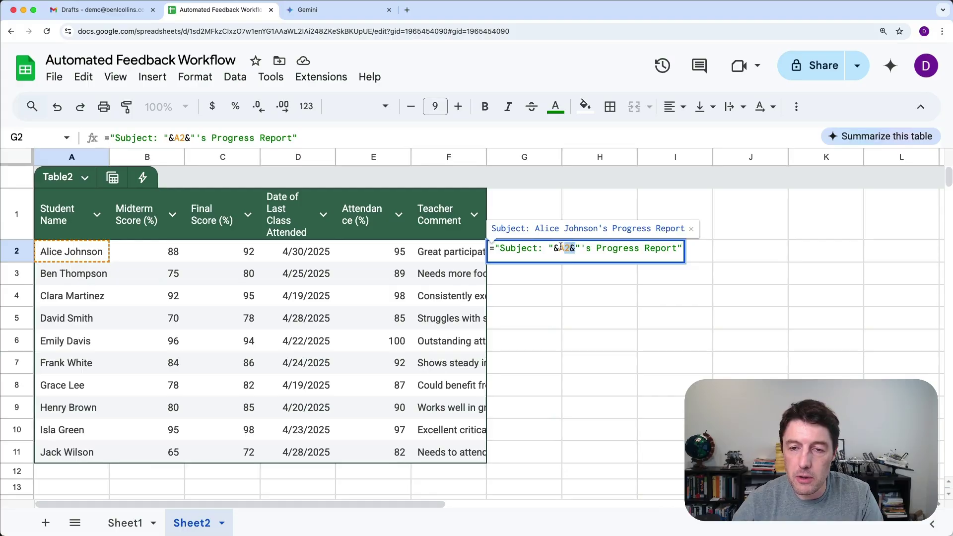
left_click_drag(497, 248, 686, 248)
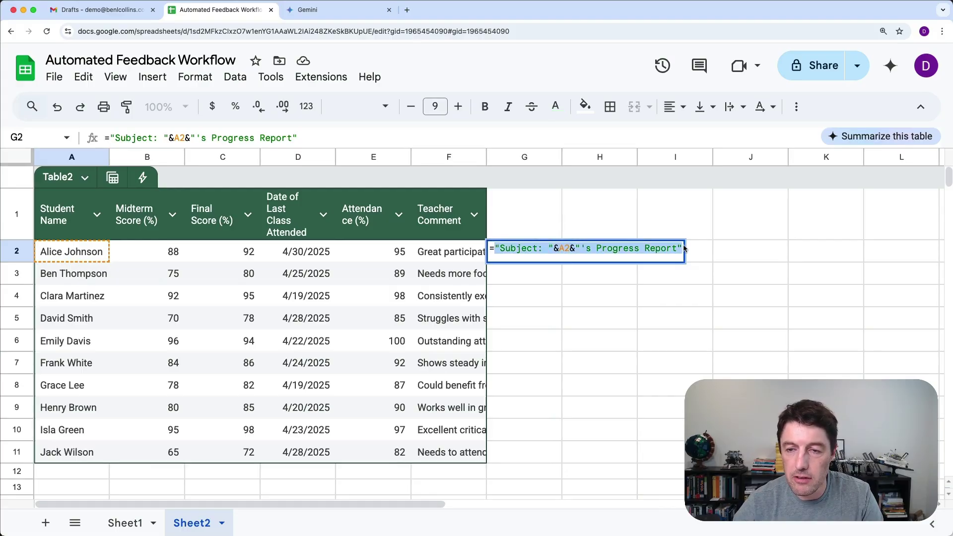
left_click(566, 247)
double_click(567, 247)
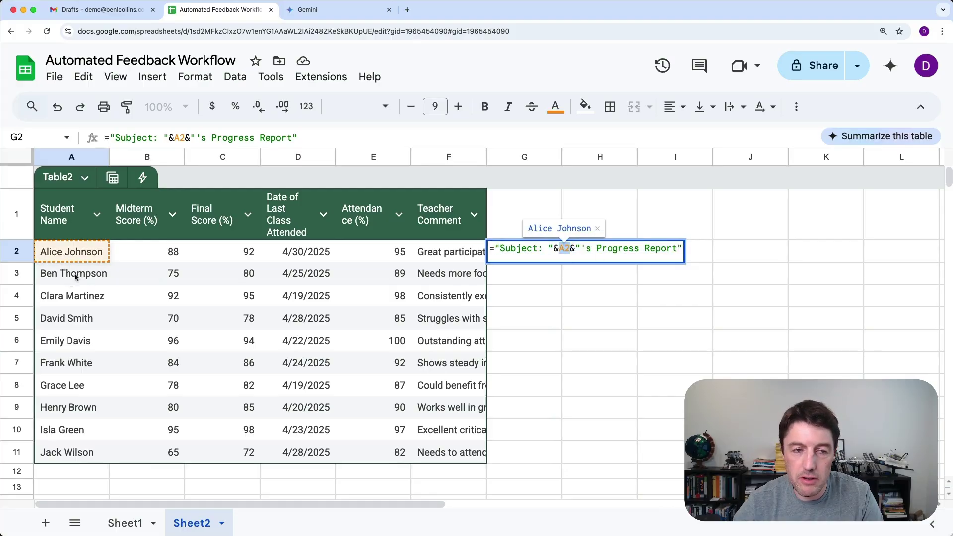
left_click(681, 247)
key("Return")
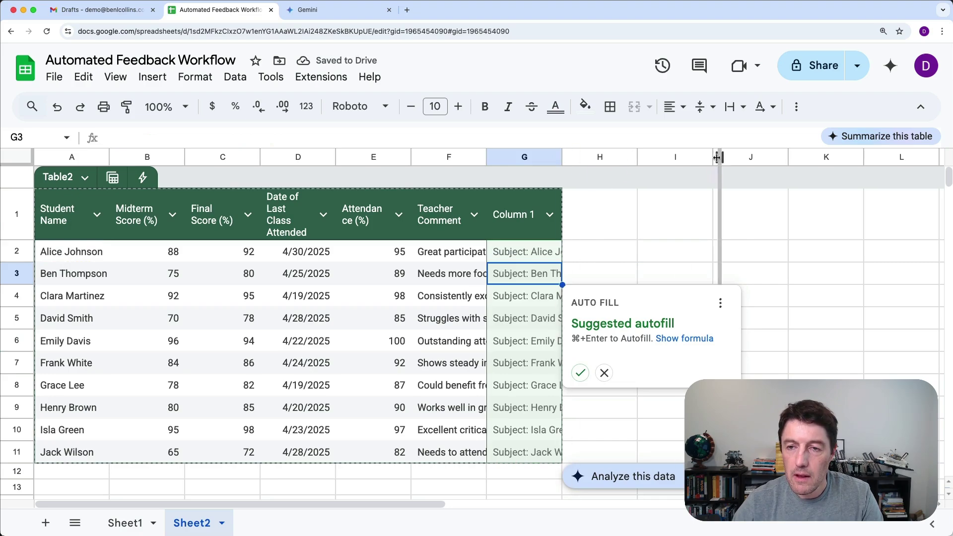
Widen column G, dismiss the autofill suggestion and reopen G2's formula for editing.
left_click_drag(718, 156, 701, 157)
left_click(604, 373)
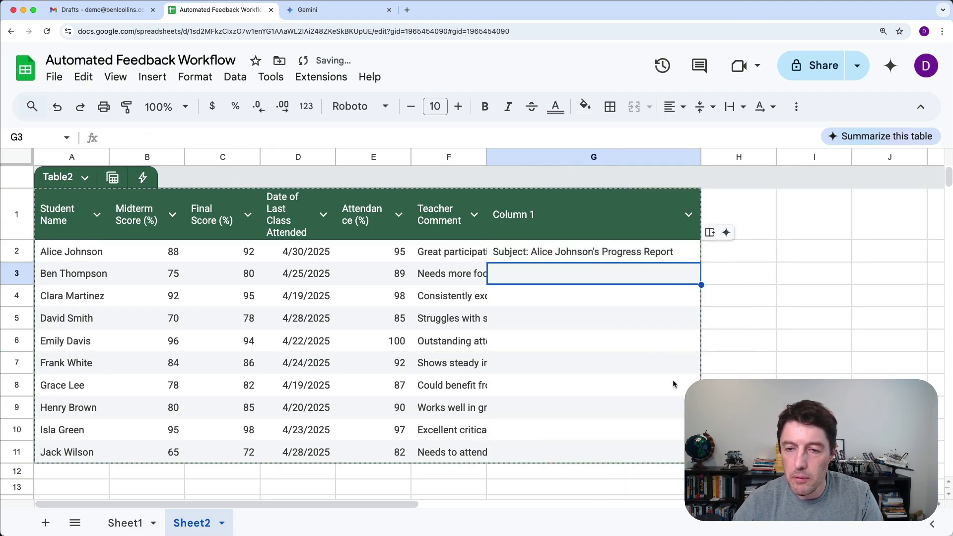
left_click(640, 258)
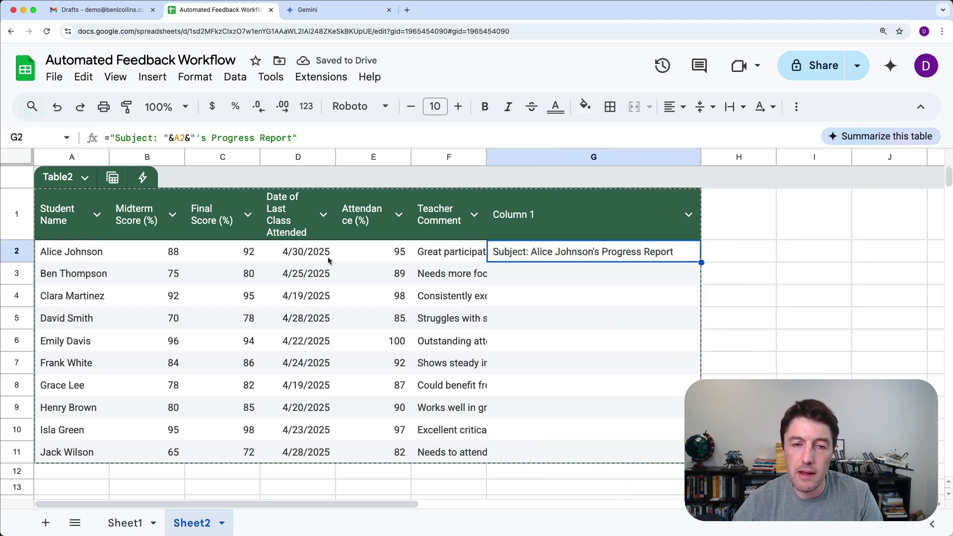
left_click_drag(76, 253, 117, 251)
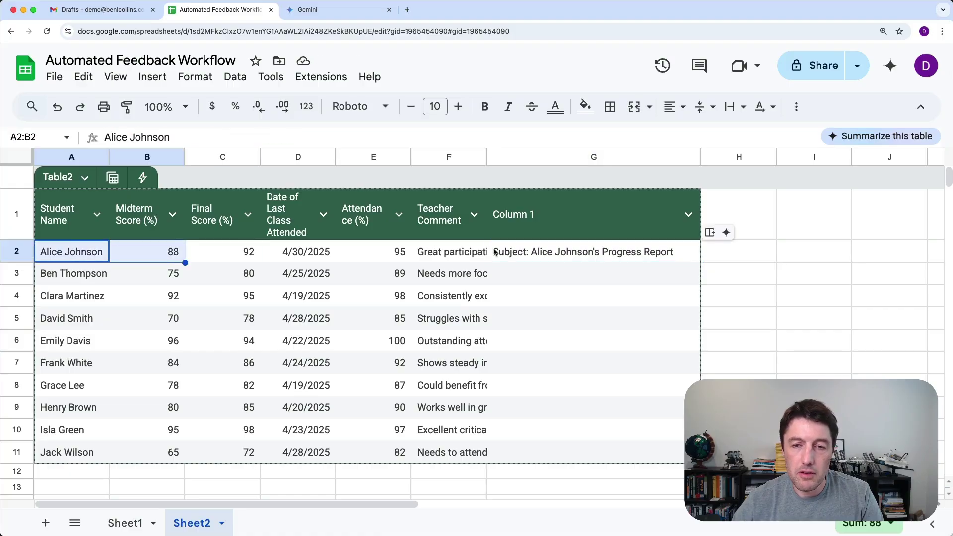
left_click(585, 252)
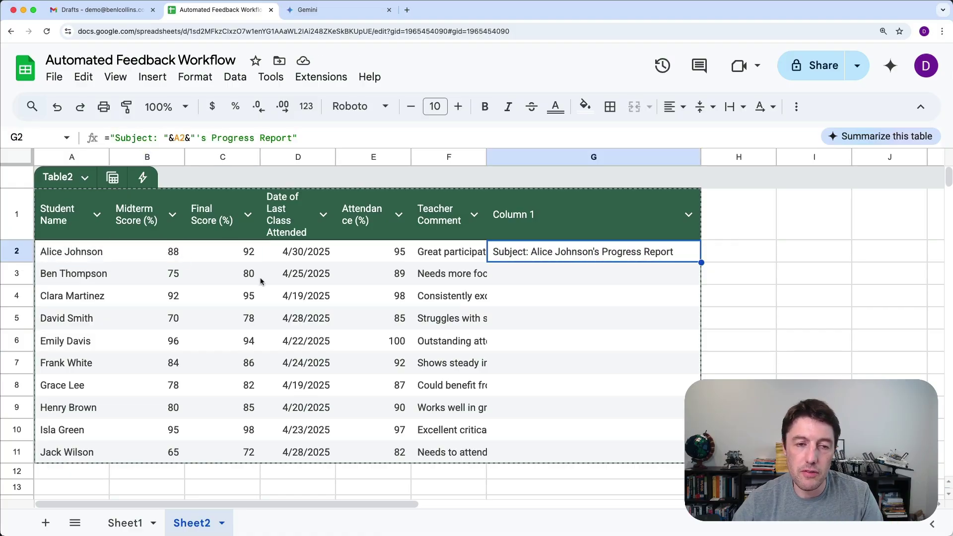
left_click_drag(314, 148, 309, 173)
key("Return")
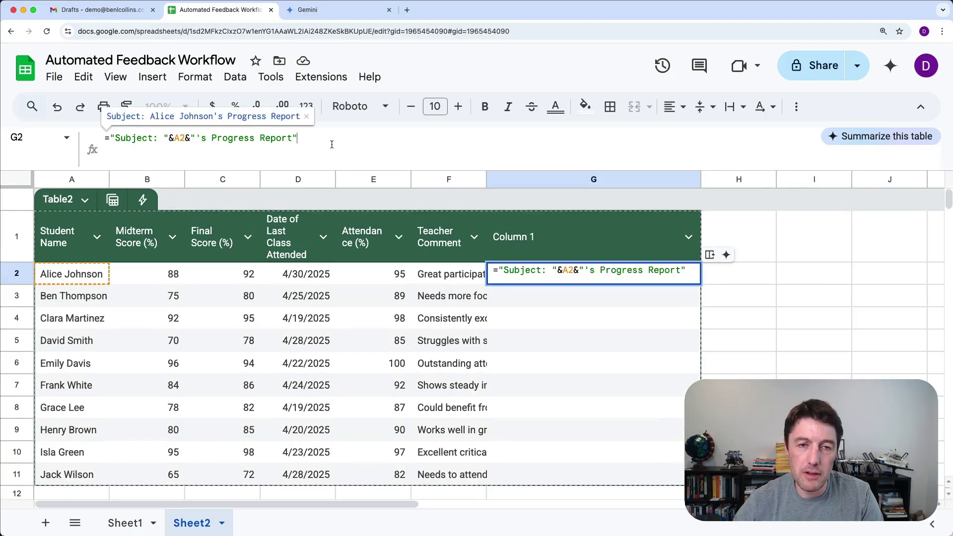
Append two CHAR(10) breaks, the Midterm Score (%) header and B2 score to G2's formula.
type("&")
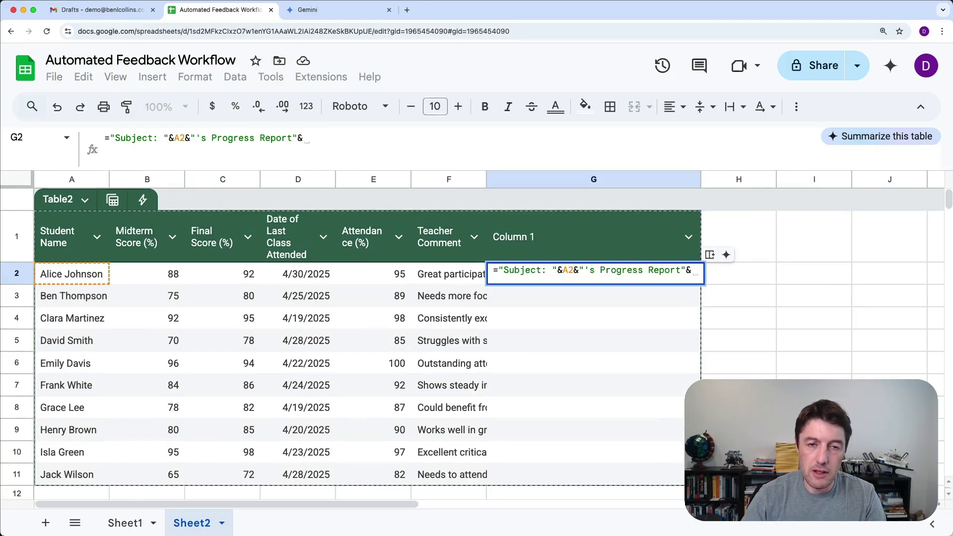
type("CHAR(10)")
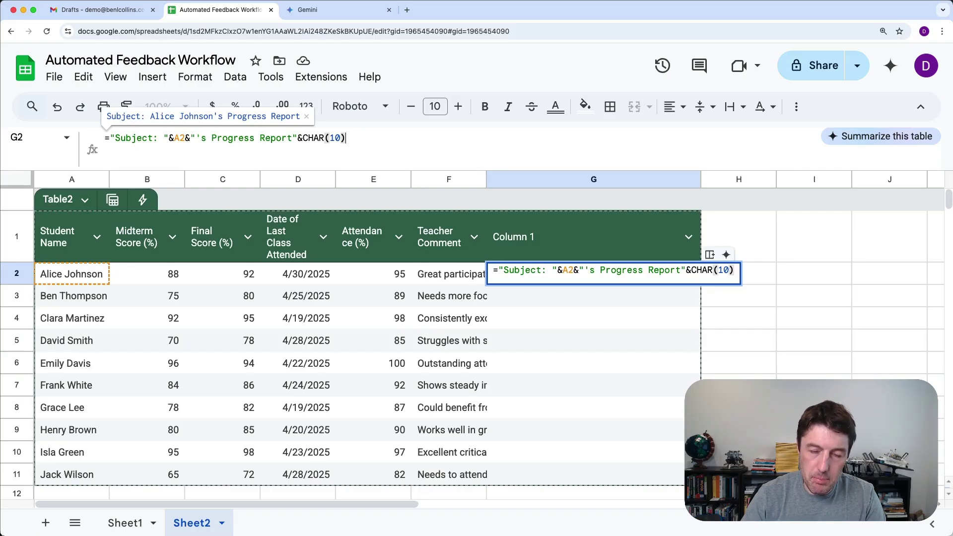
type("&C")
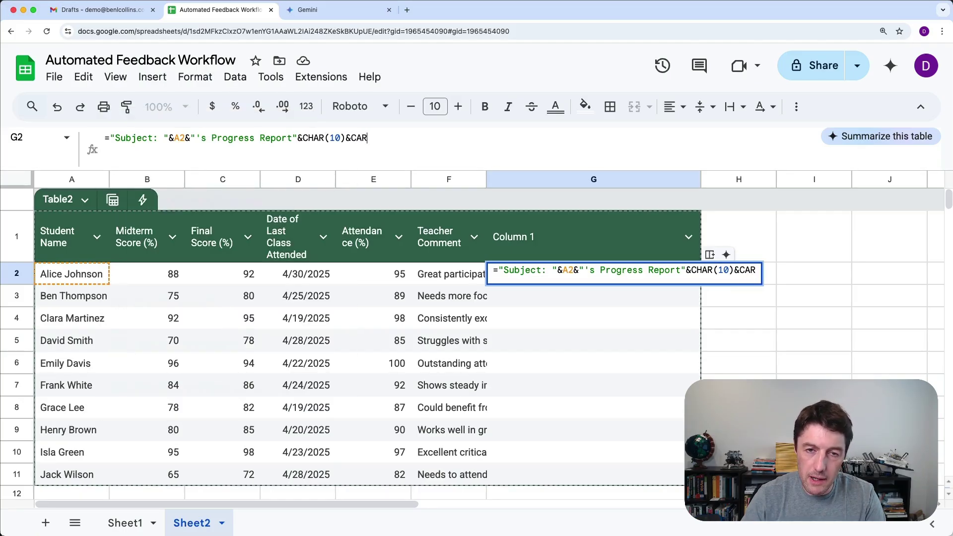
type("HAR")
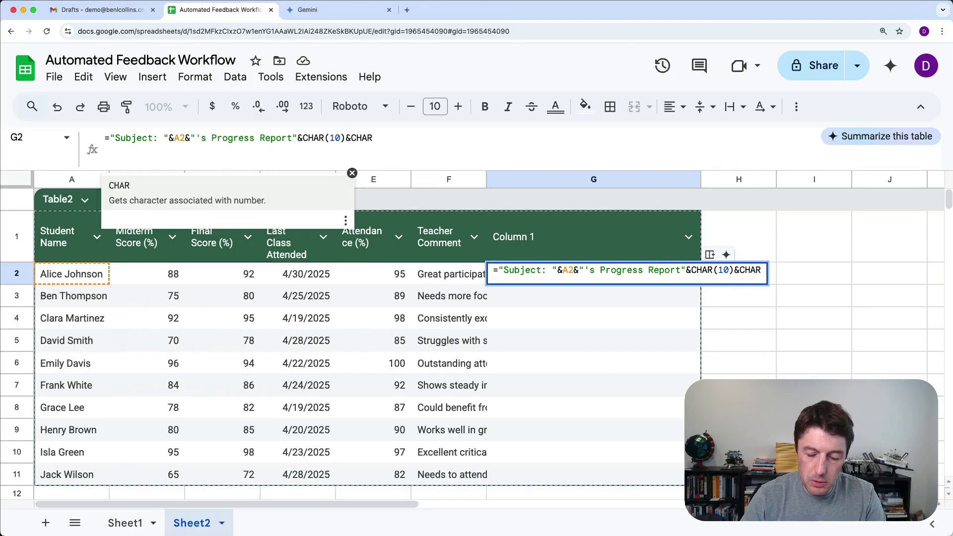
type("(10)&")
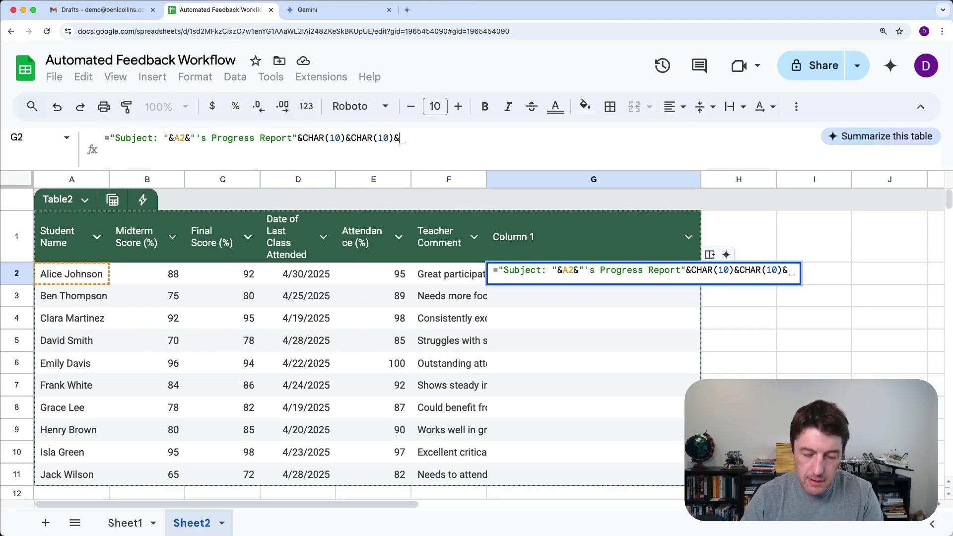
key("alt+Return")
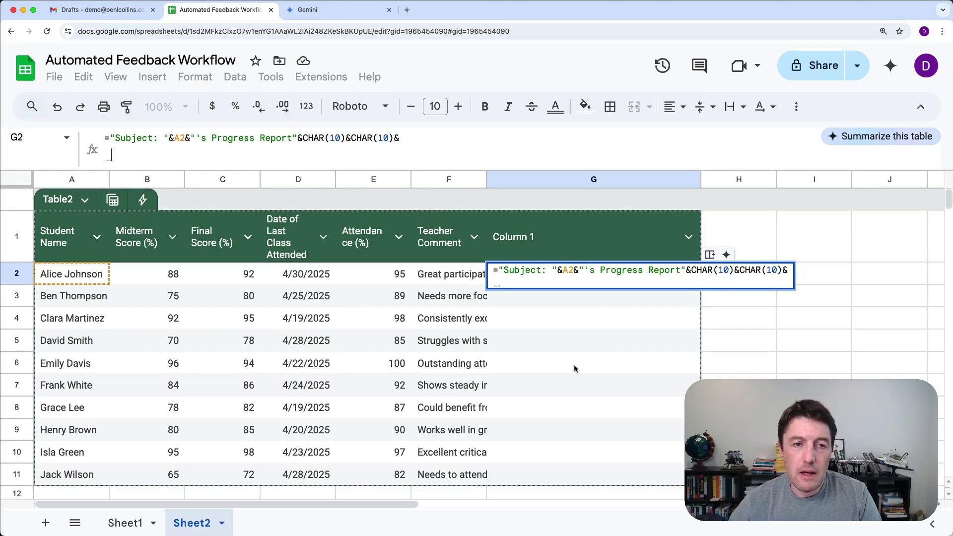
left_click(130, 237)
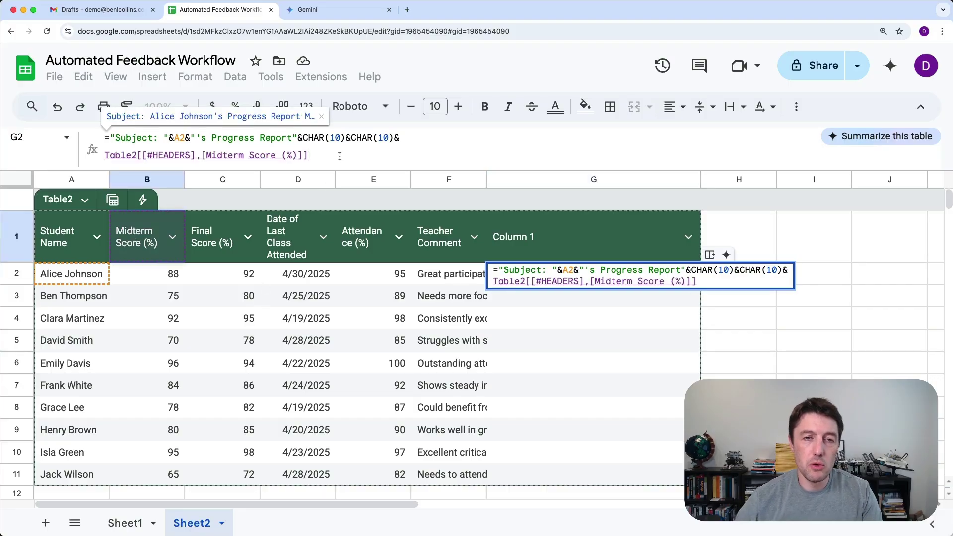
type("&")
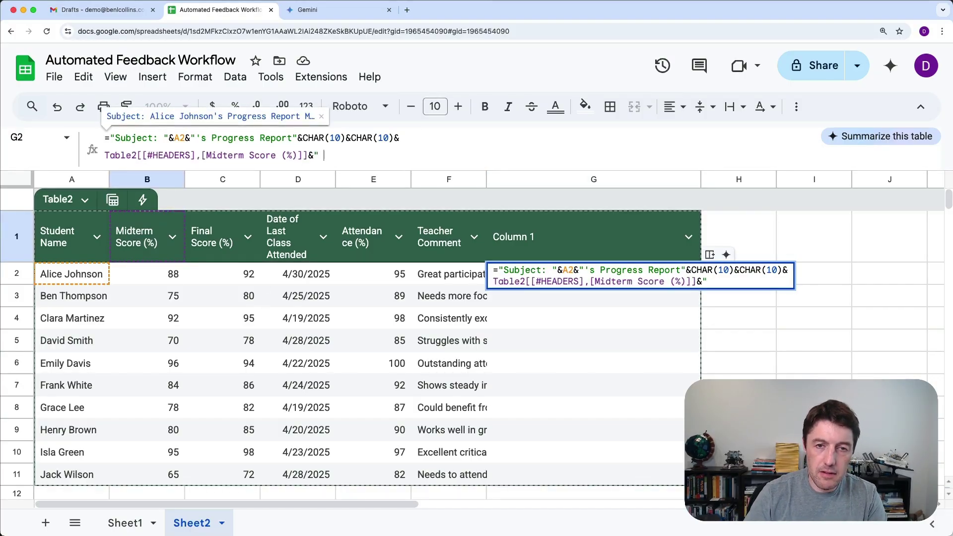
type("\" \"&")
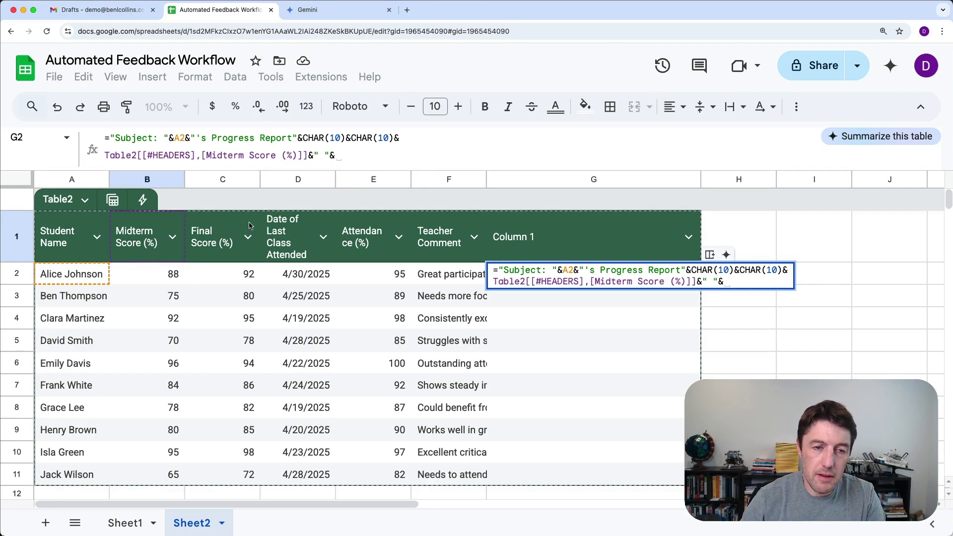
left_click(163, 274)
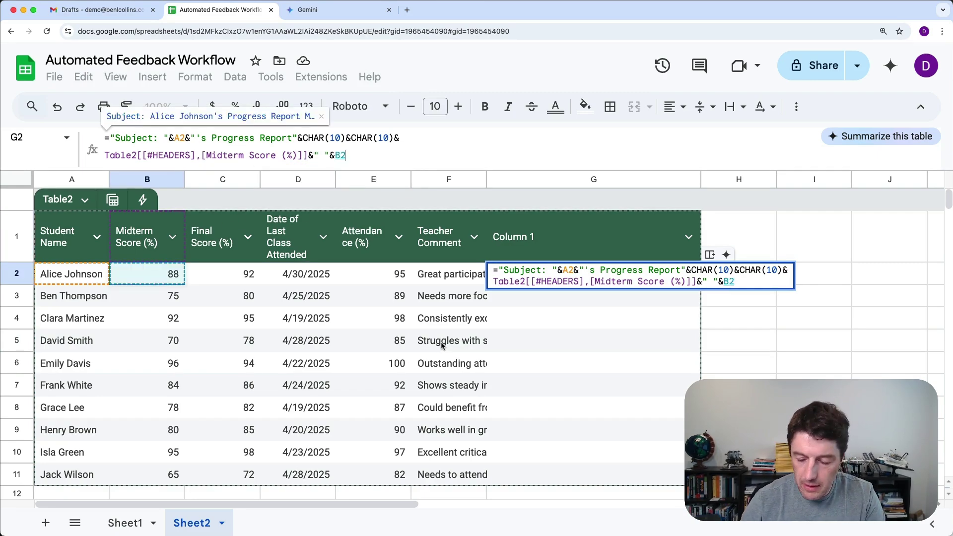
key("Return")
left_click(584, 294)
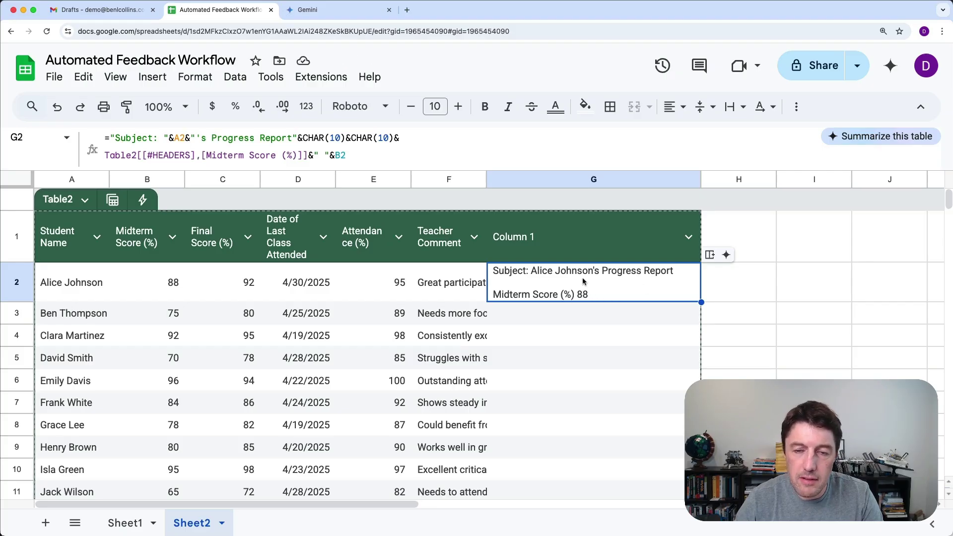
Extend G2's formula with Final Score and C2, the F2 comment, and a Sincerely sign-off.
left_click(350, 154)
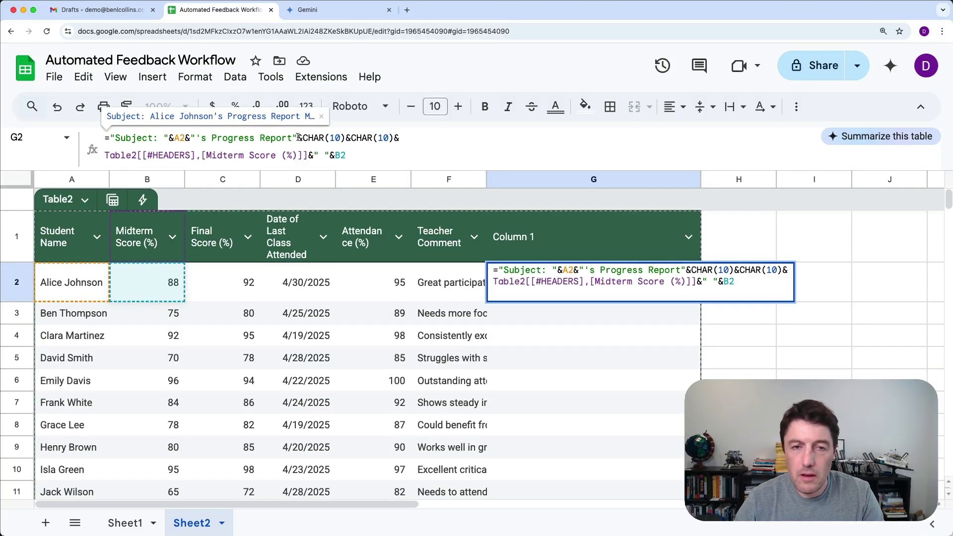
type("&\" \"&Table2[[#HEADERS],[Final Score (%)]]&\" \"&C2&CHAR(10)&CHAR(10)& F2&CHAR(10)&CHAR(10)& \"Sincerely, Ben Collins\"")
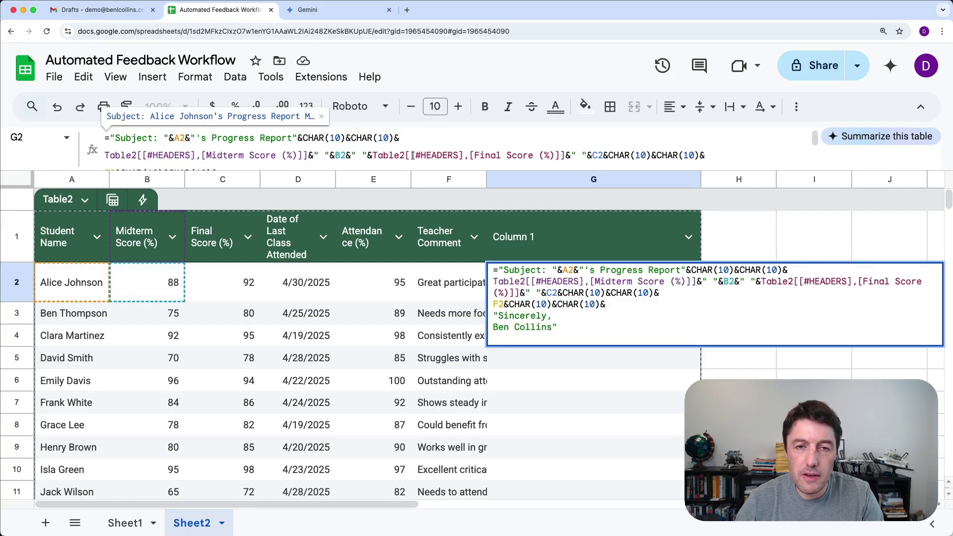
left_click(365, 169)
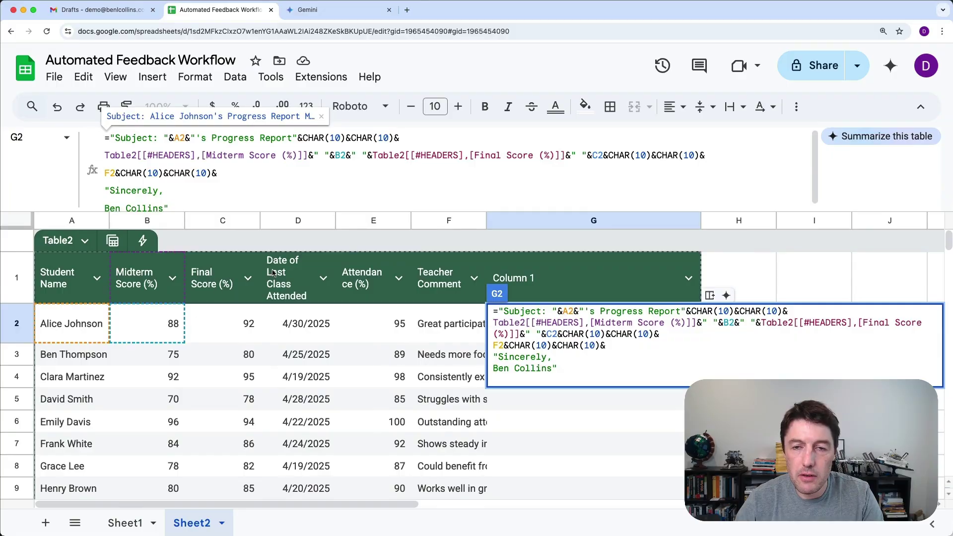
left_click(469, 155)
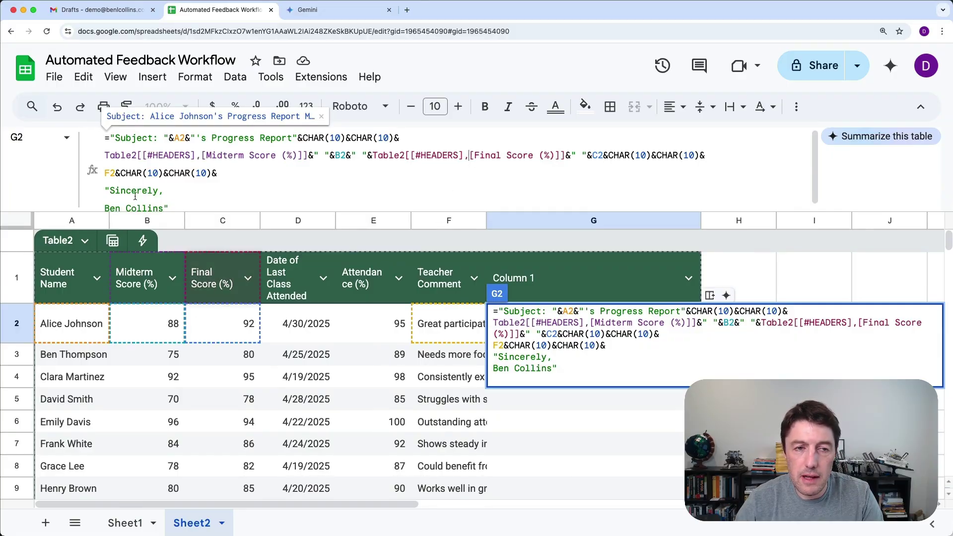
left_click(110, 172)
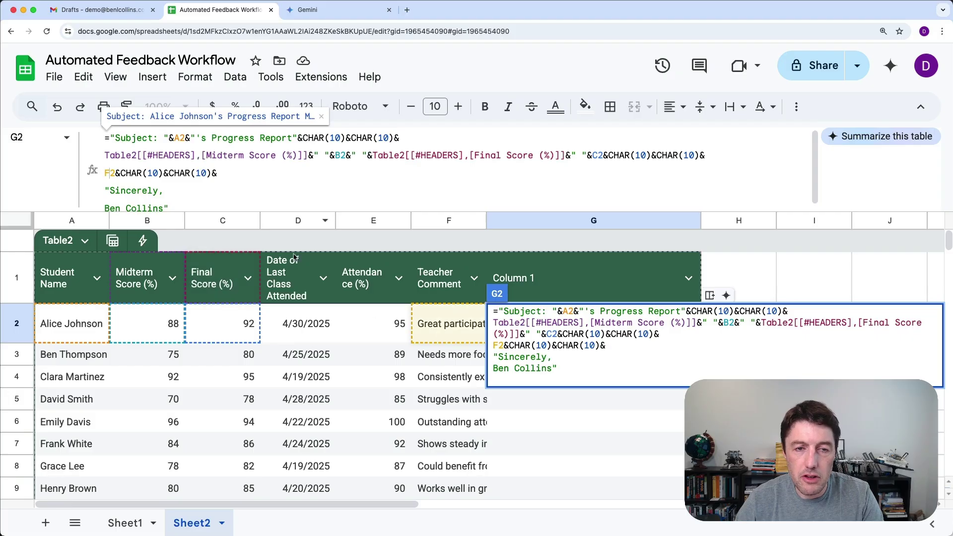
key("Return")
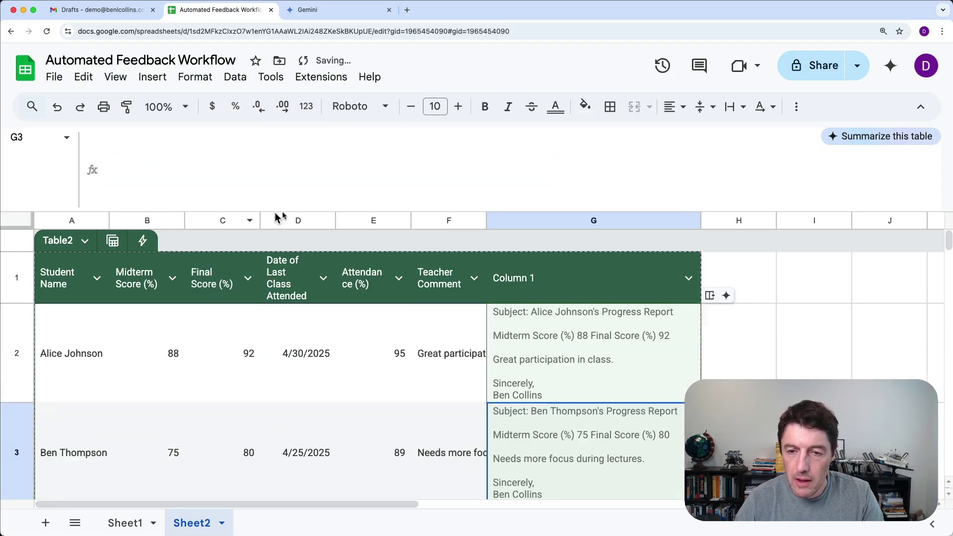
left_click(600, 353)
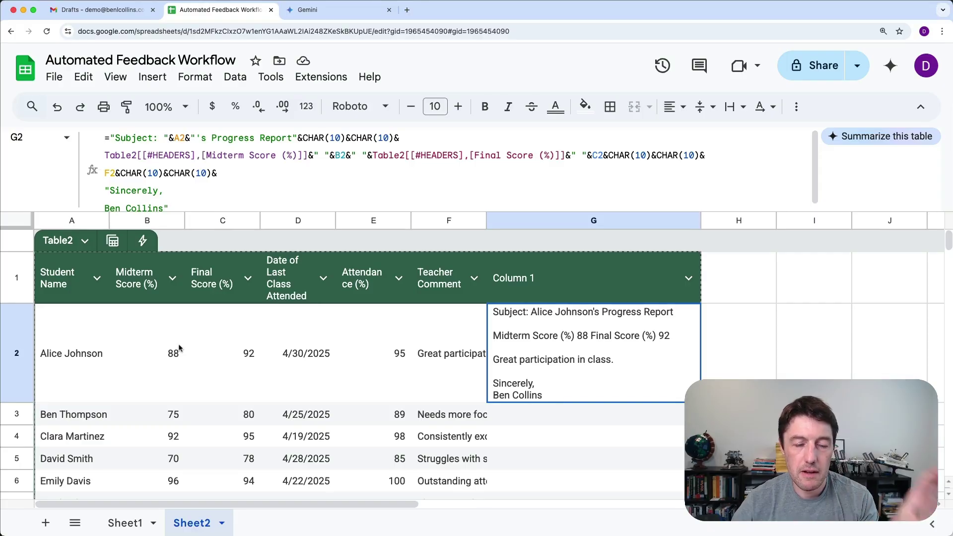
left_click(146, 521)
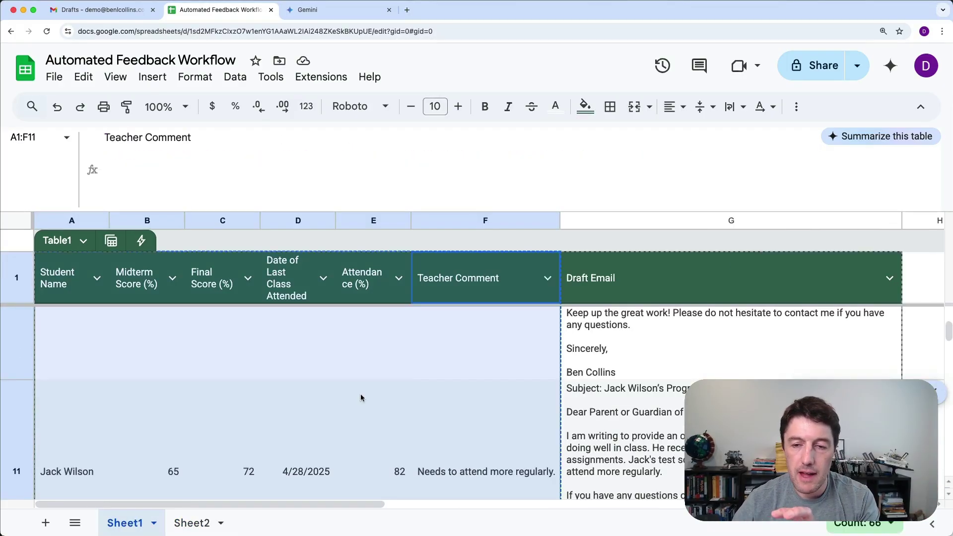
left_click(625, 292)
key("Down")
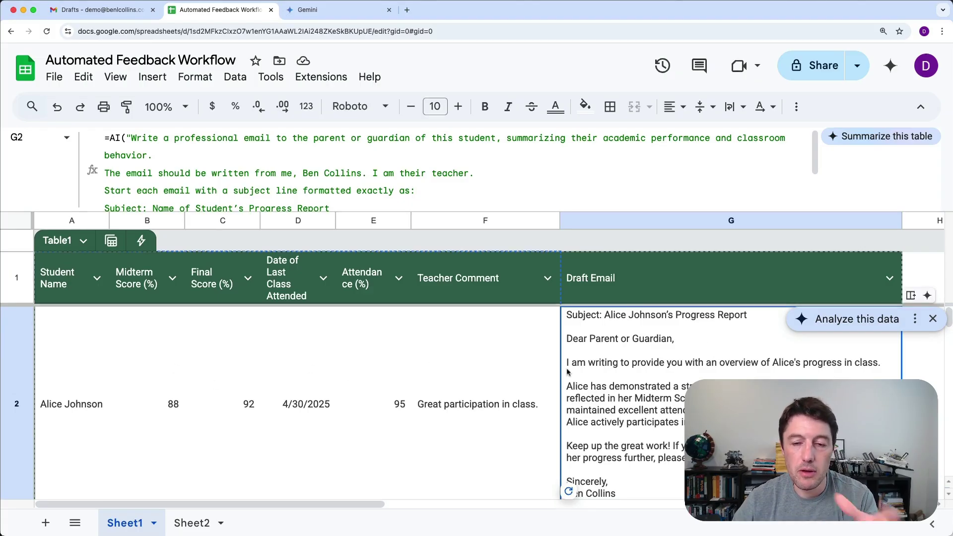
scroll(633, 415, "down", 1)
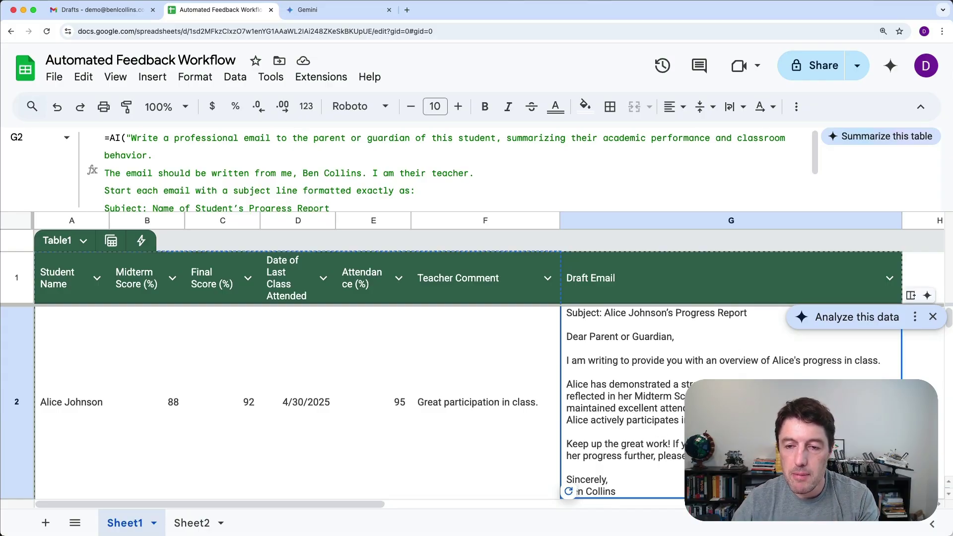
left_click(193, 523)
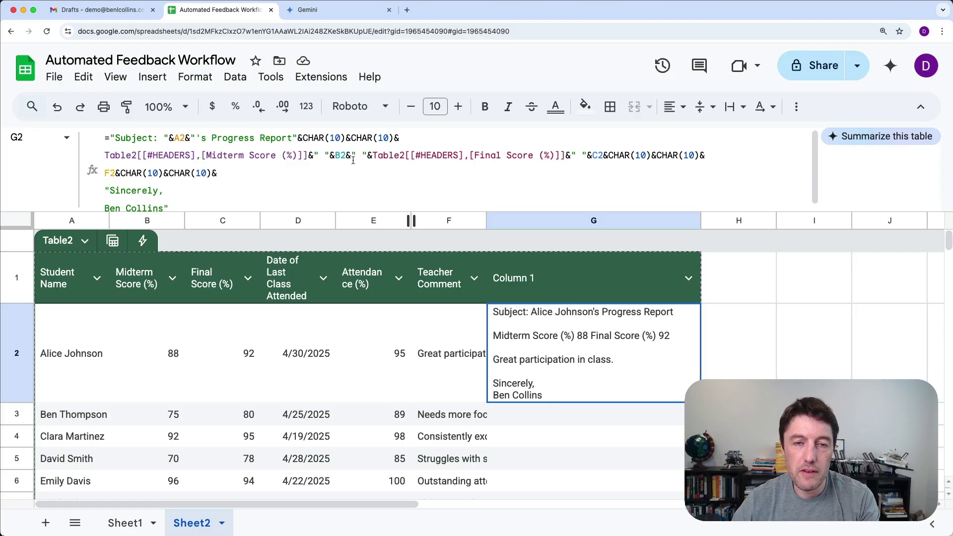
left_click_drag(271, 286, 396, 364)
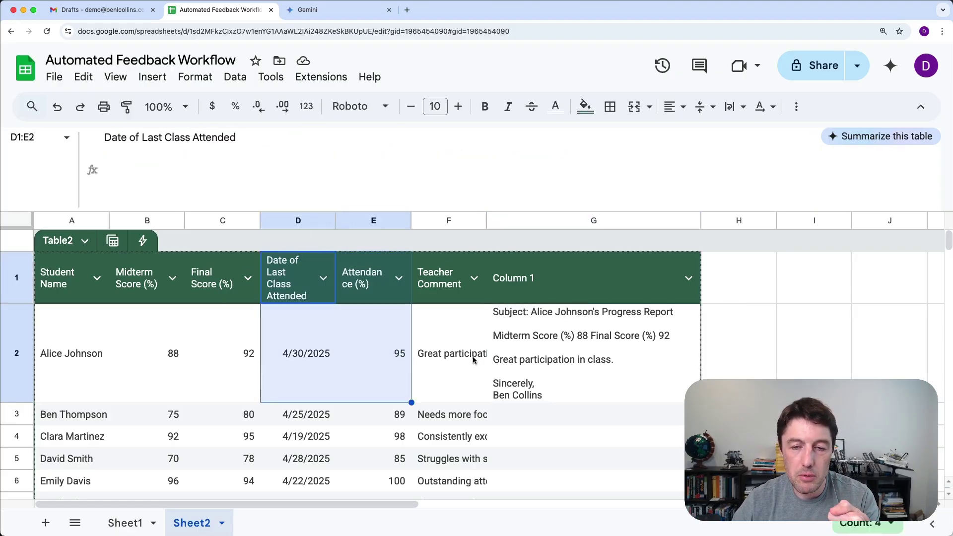
left_click(536, 383)
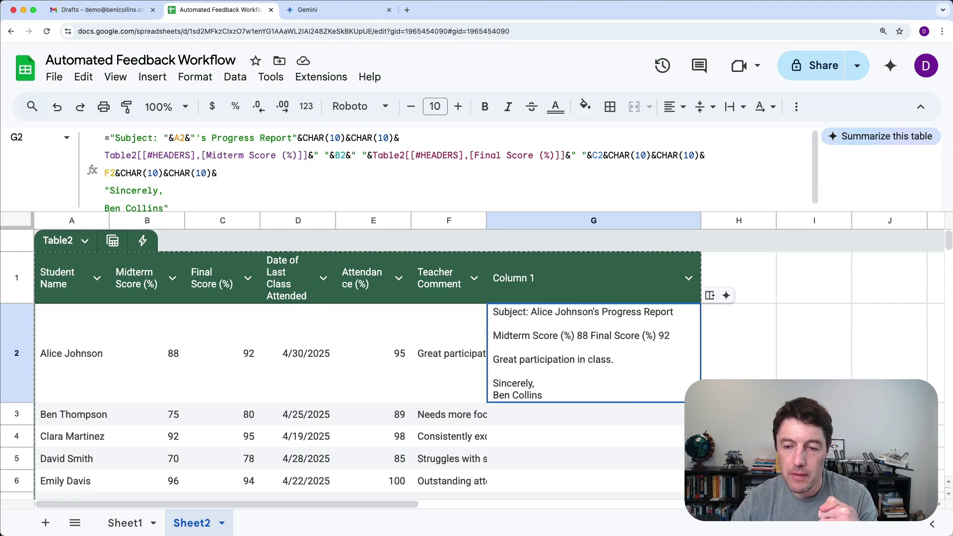
scroll(627, 395, "down", 5)
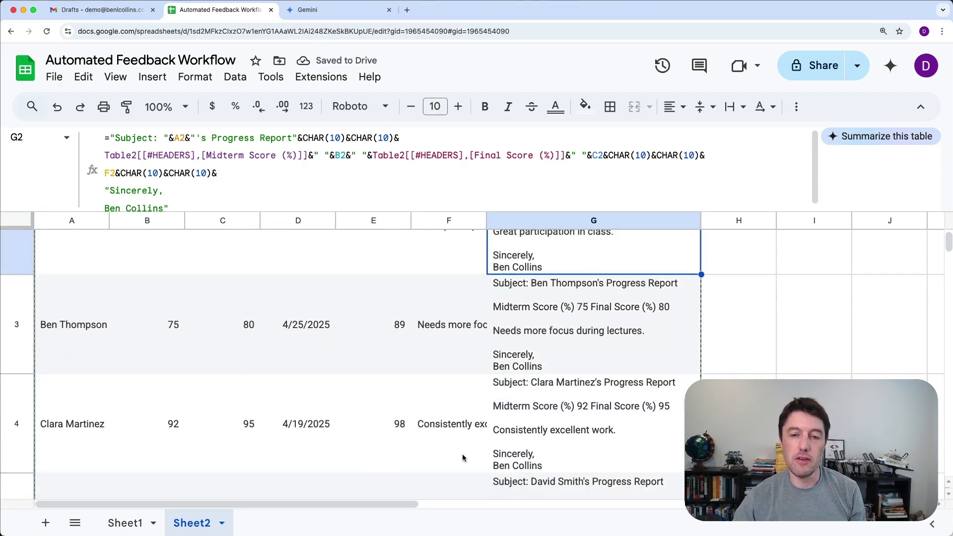
scroll(464, 455, "up", 3)
left_click(128, 522)
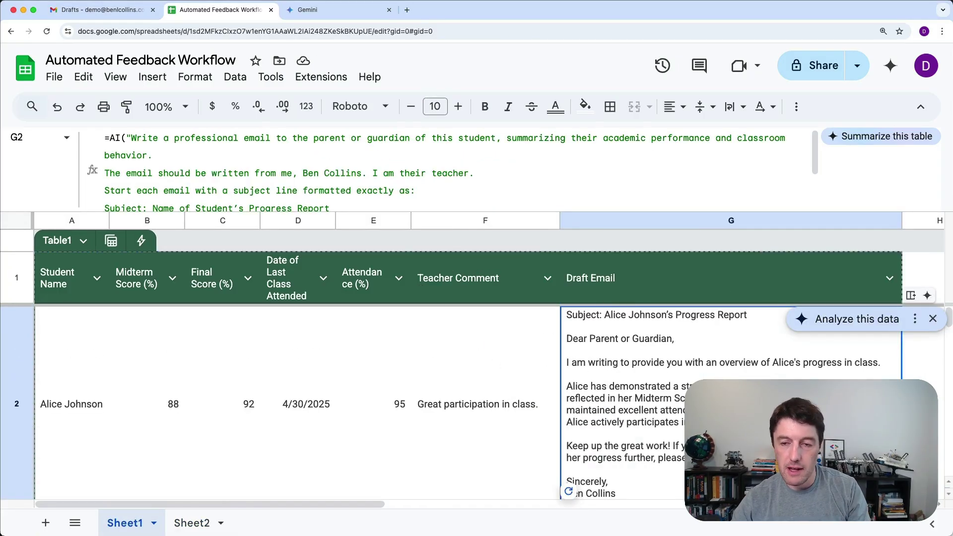
left_click(193, 521)
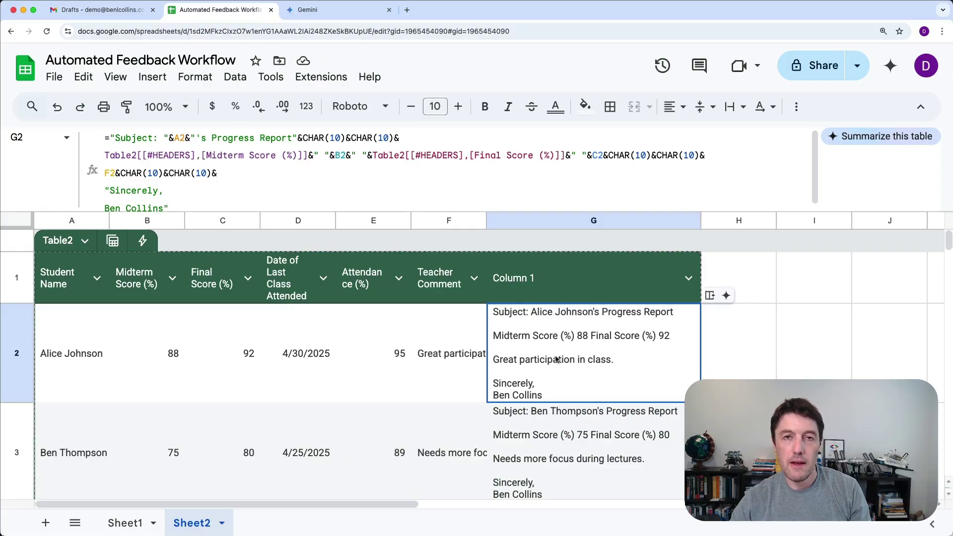
left_click(147, 521)
scroll(626, 350, "down", 3)
scroll(640, 352, "down", 5)
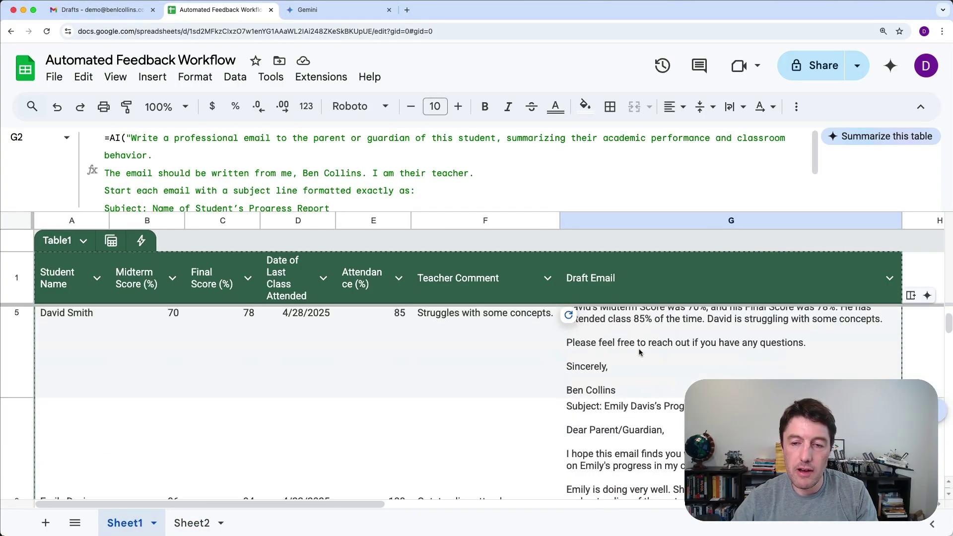
scroll(636, 337, "up", 10)
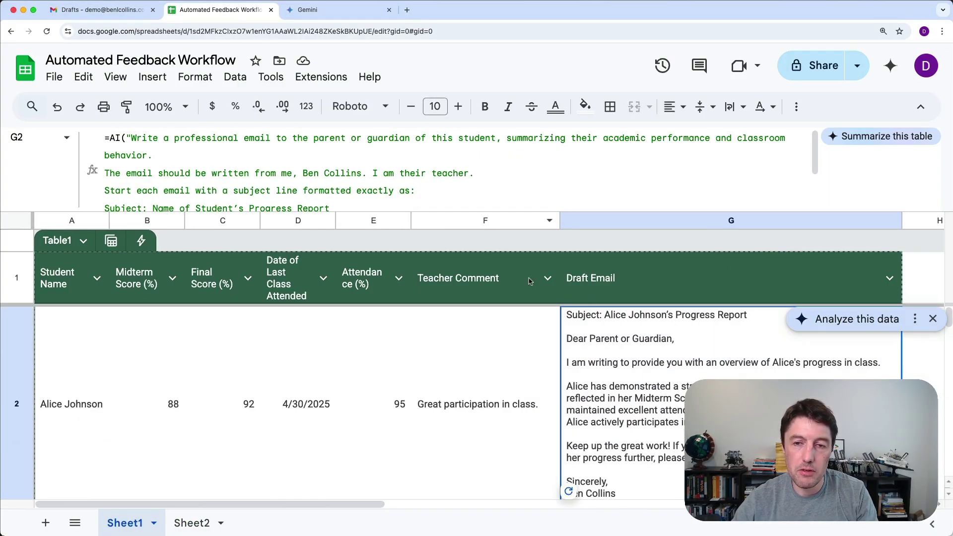
left_click(118, 14)
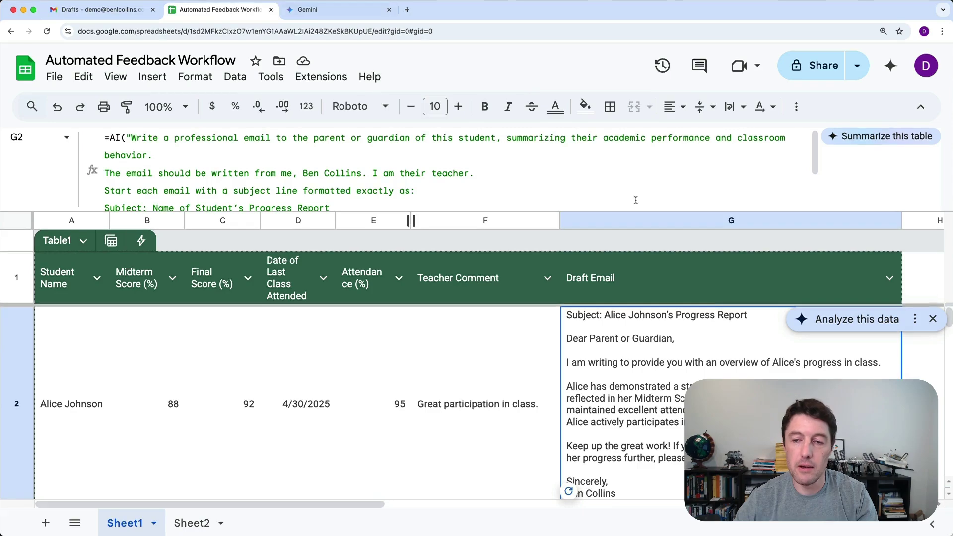
left_click(243, 14)
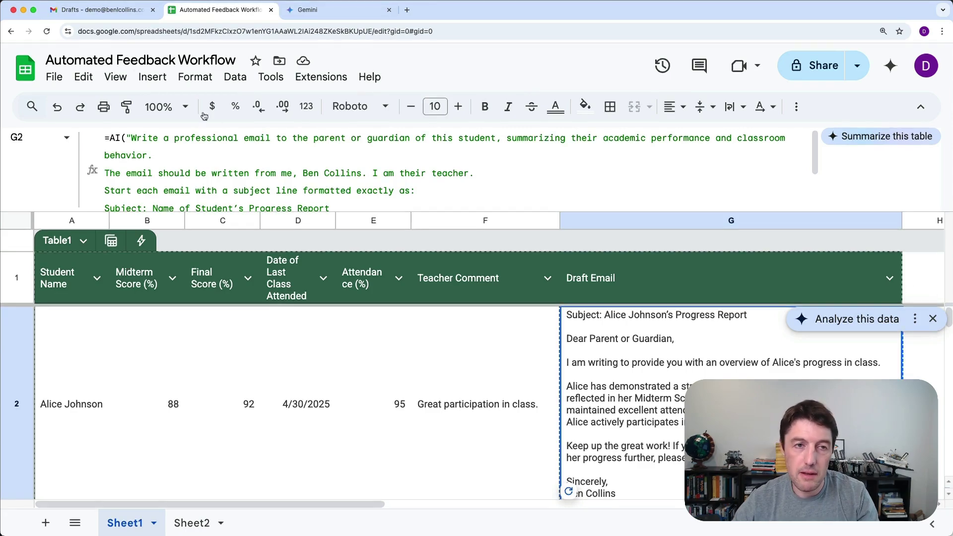
Test-paste the first student's email into a new Gmail message, then discard it.
left_click(100, 13)
left_click(79, 110)
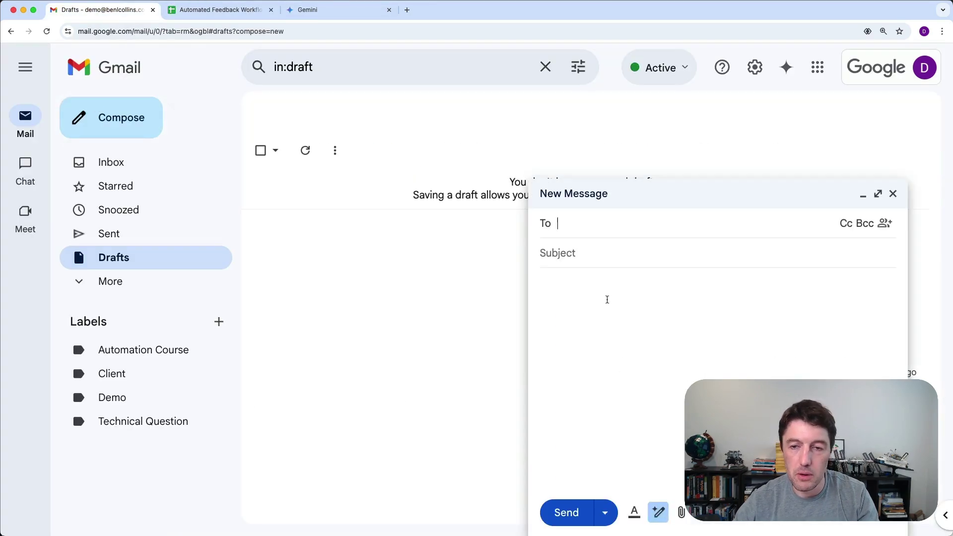
left_click(624, 330)
key("super+v")
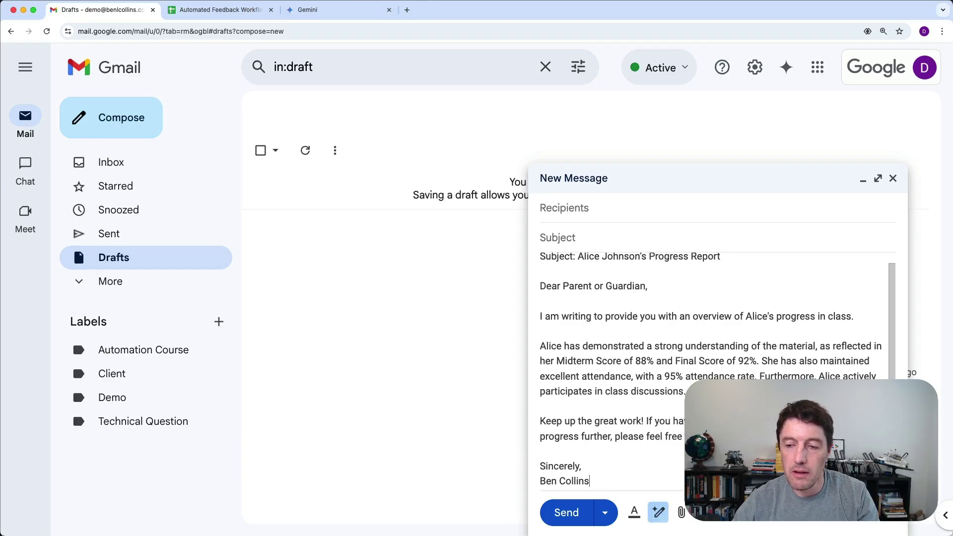
key("super+shift+d")
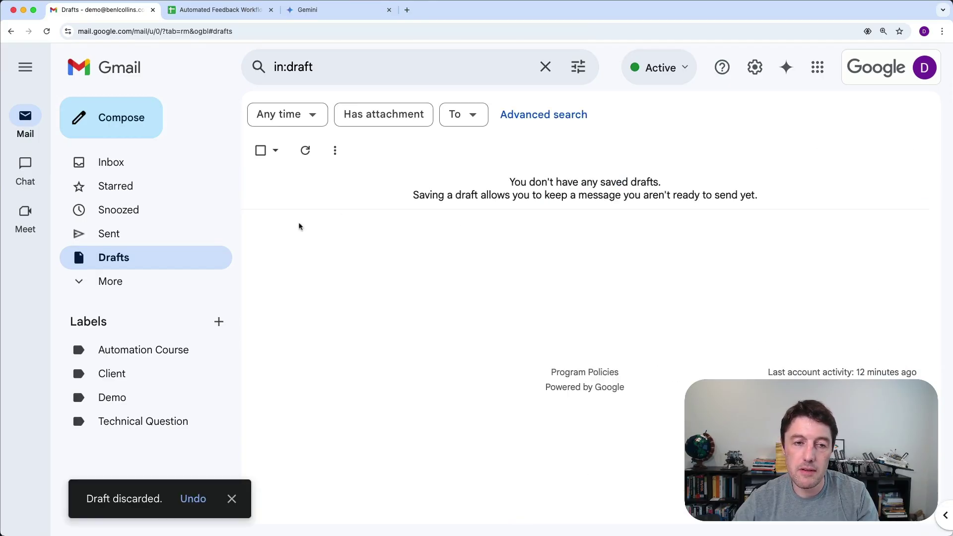
left_click(232, 14)
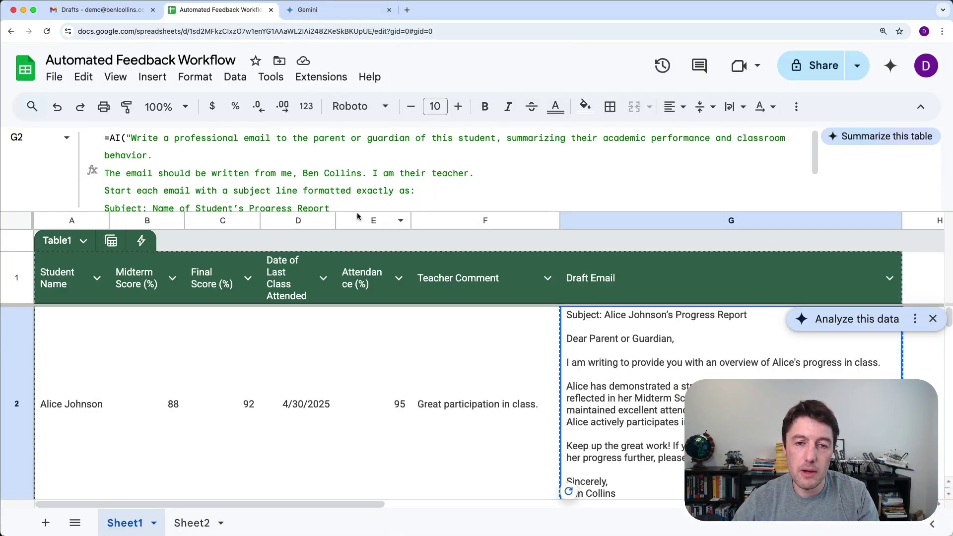
Create an Apps Script project attached to the spreadsheet via Extensions.
left_click_drag(357, 213, 357, 149)
left_click(336, 75)
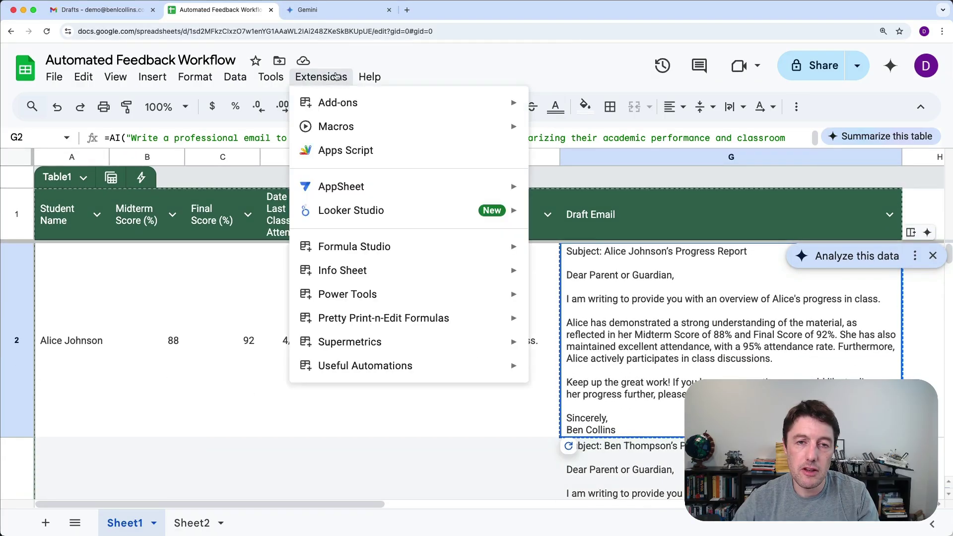
left_click(412, 157)
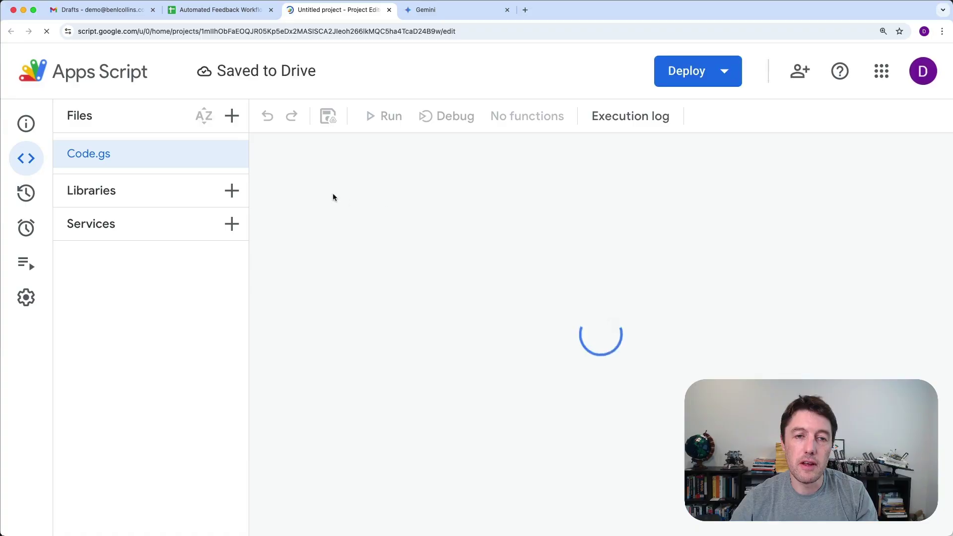
left_click(279, 75)
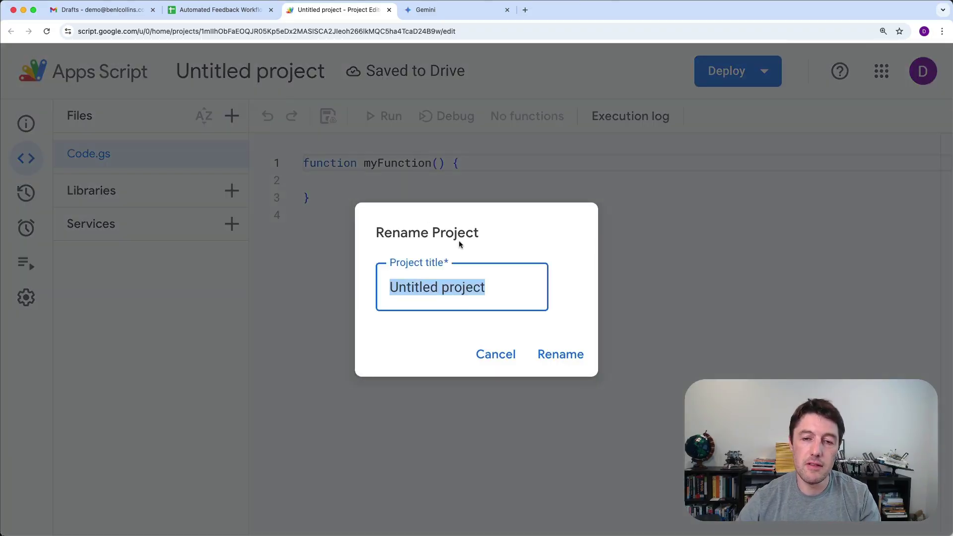
left_click(484, 352)
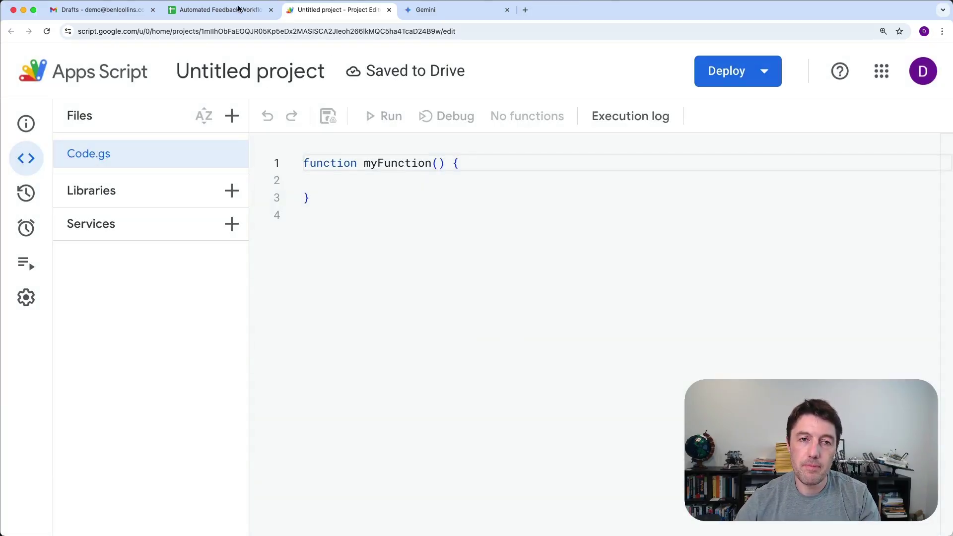
left_click(218, 10)
left_click(338, 9)
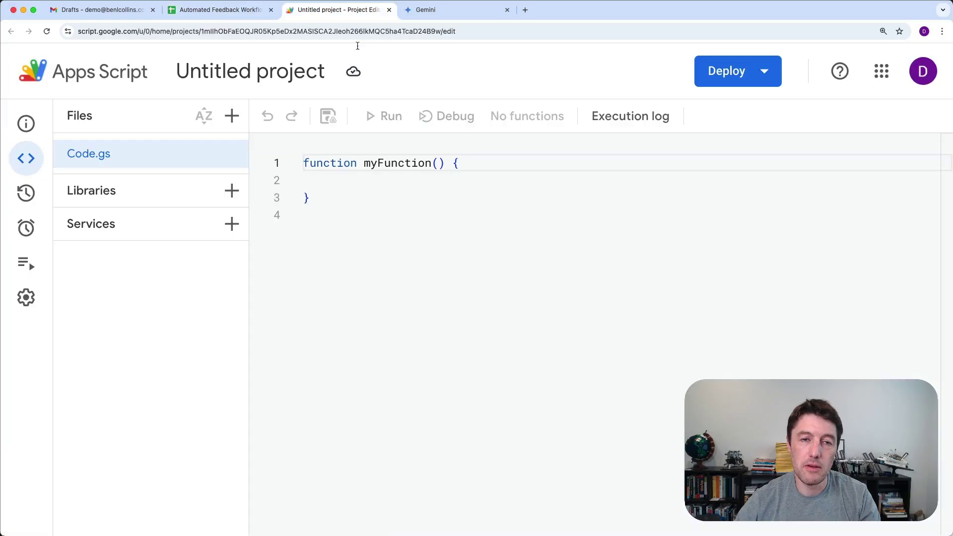
key("super+minus")
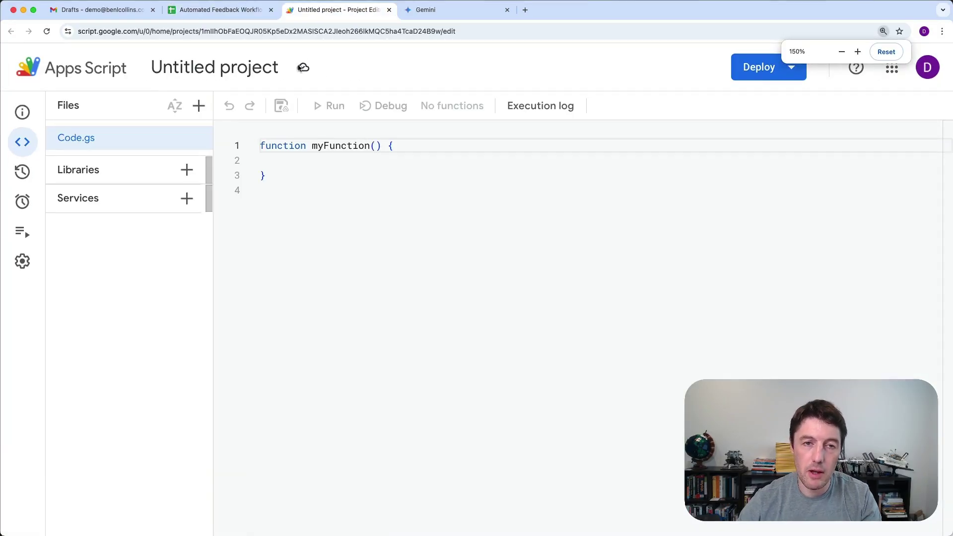
Rename the script project to 'Draft Emails'.
left_click(271, 67)
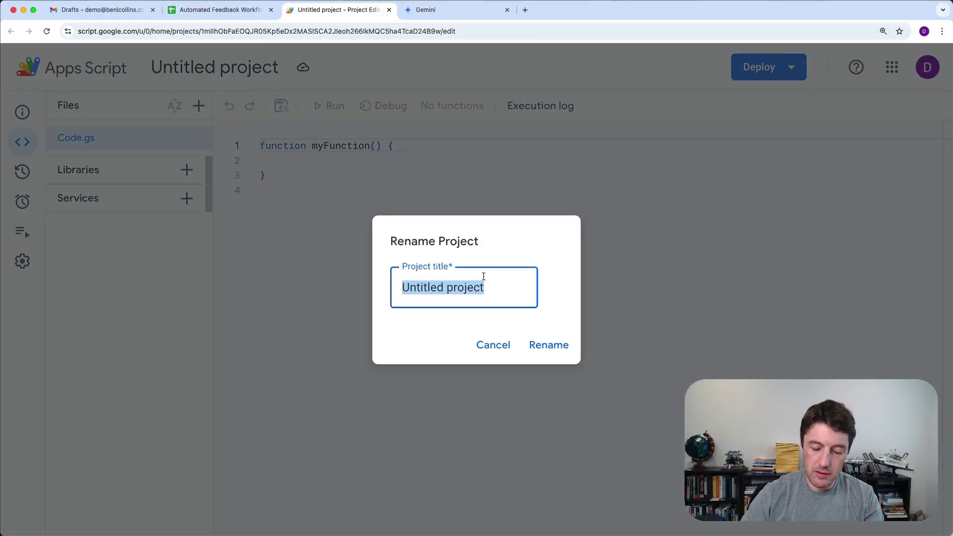
type("Draft Eail")
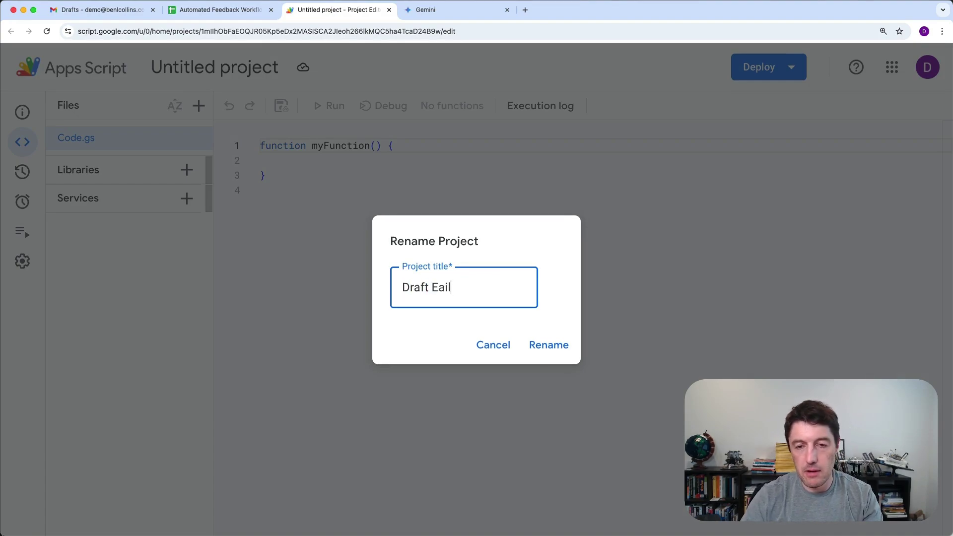
type(",ail")
key("BackSpace")
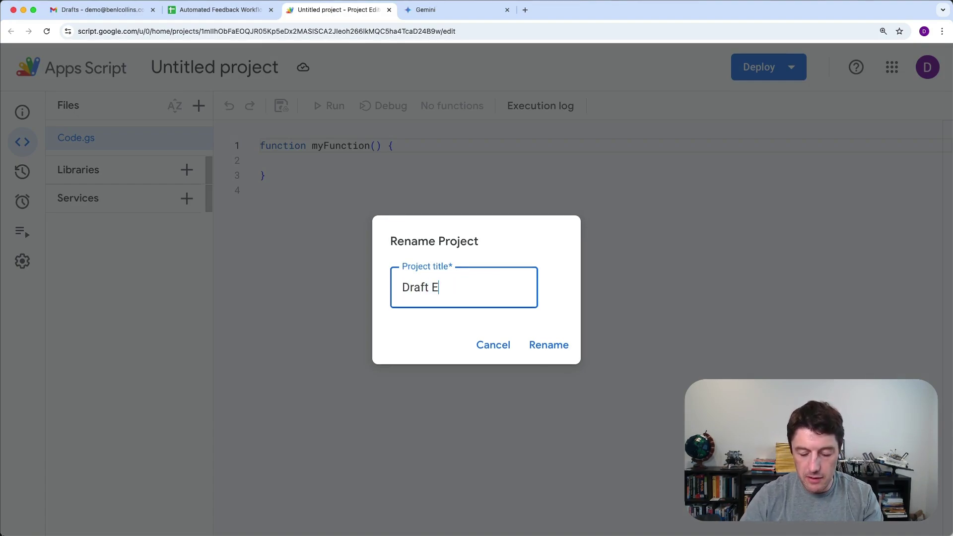
type("mails")
key("Return")
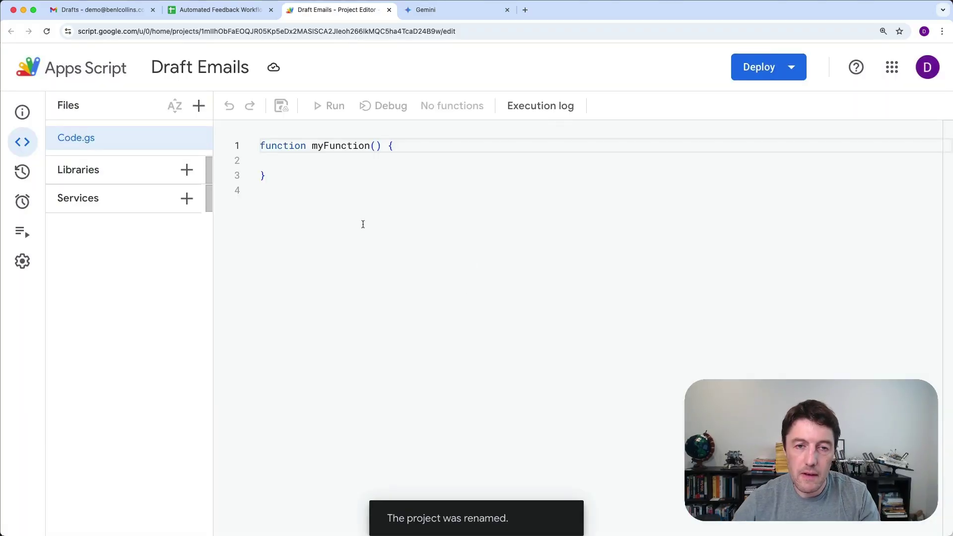
Delete the default myFunction code from Code.gs and save the file.
left_click(265, 174)
key("super+shift+Up")
key("BackSpace")
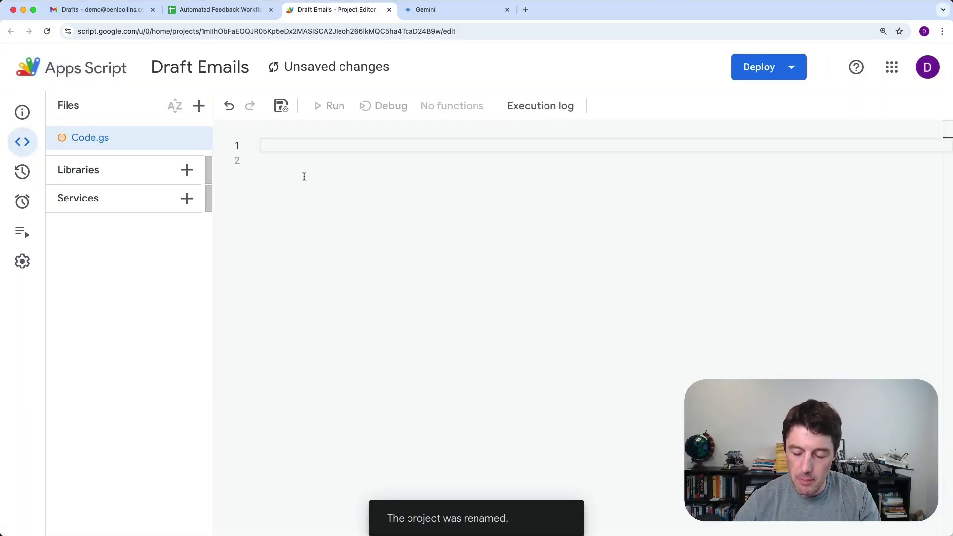
key("Return")
key("Return")
left_click(281, 106)
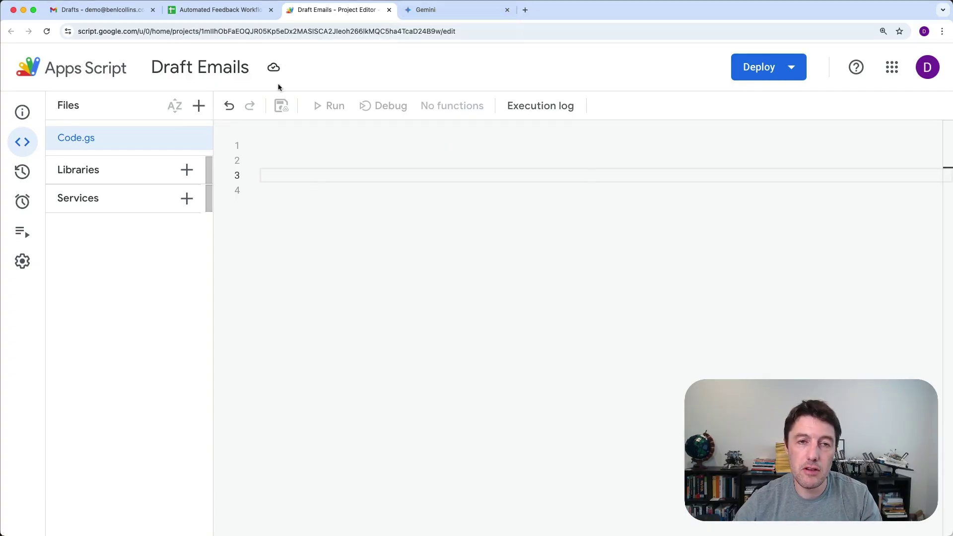
Paste the prepared Apps Script request prompt into Gemini.
left_click(219, 10)
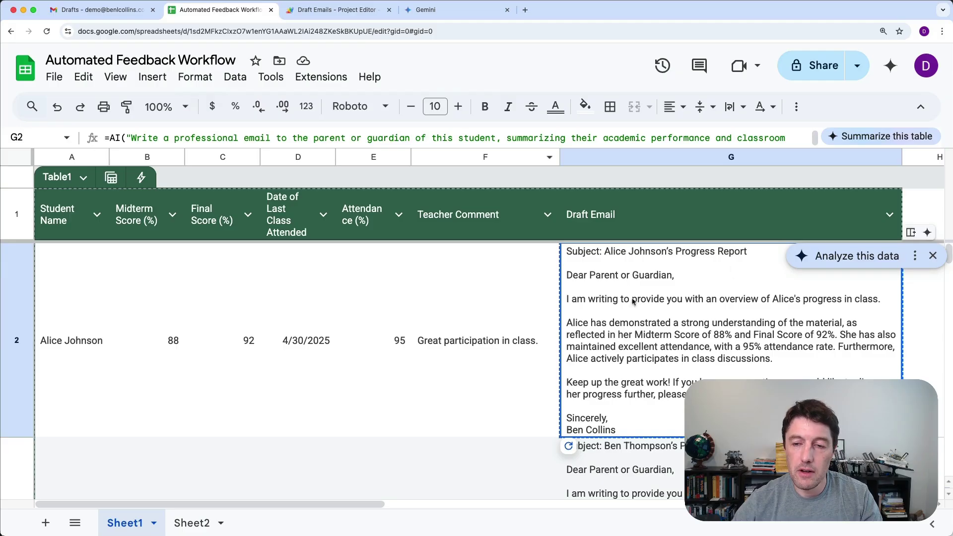
left_click(72, 12)
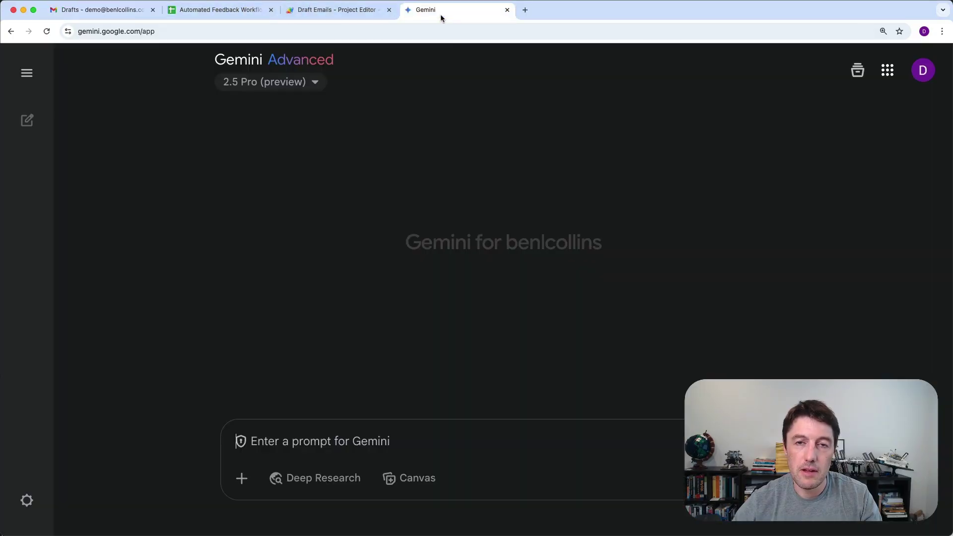
left_click(440, 10)
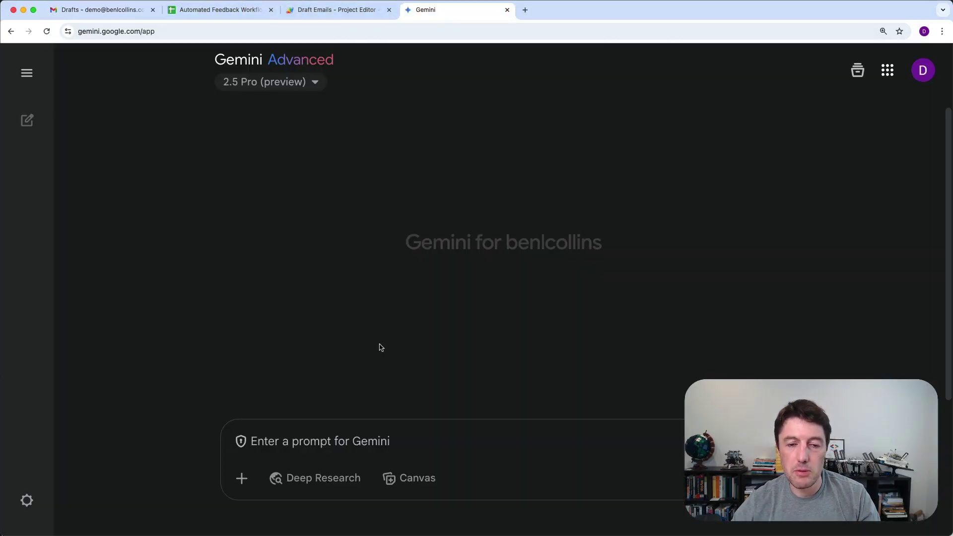
left_click(574, 453)
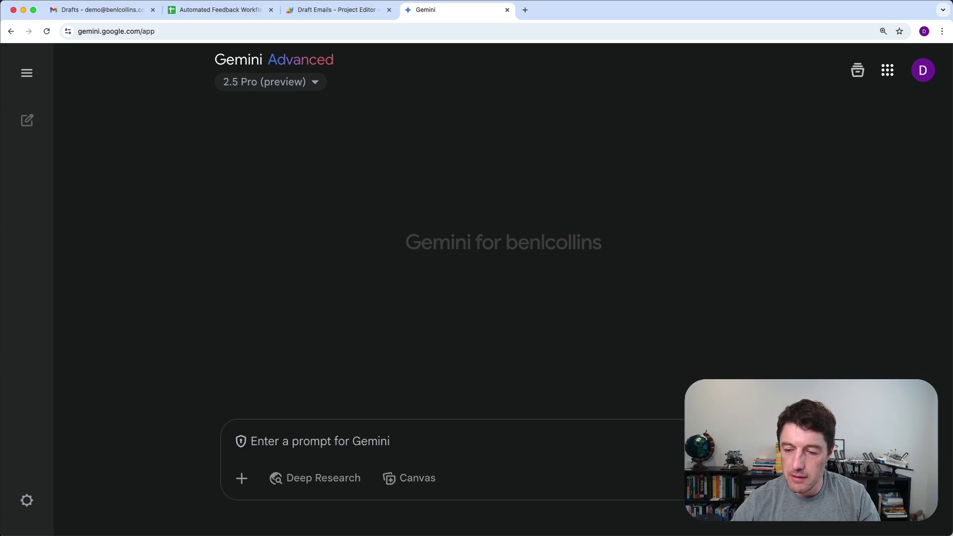
key("super+v")
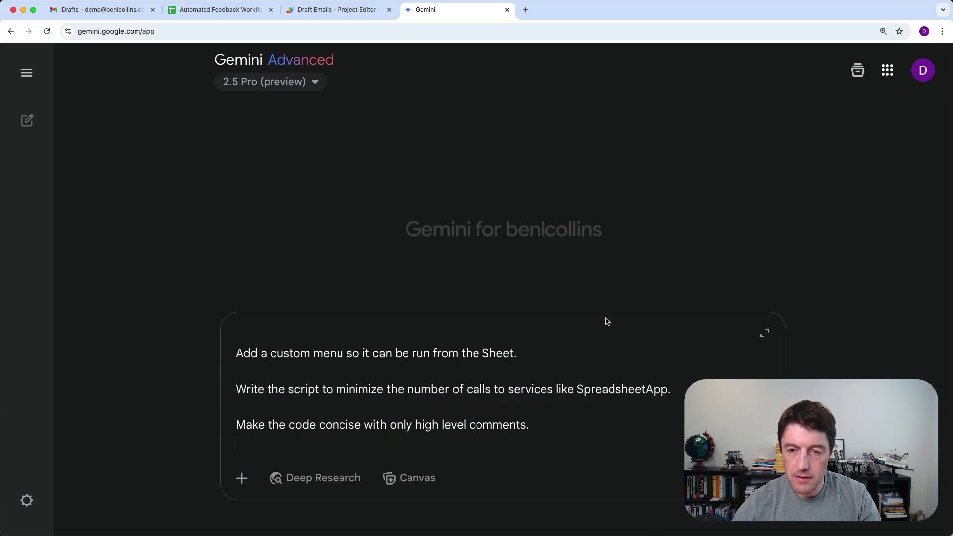
Expand and review the Gemini prompt, ending on the Automated Feedback Workflow sheet.
left_click(766, 334)
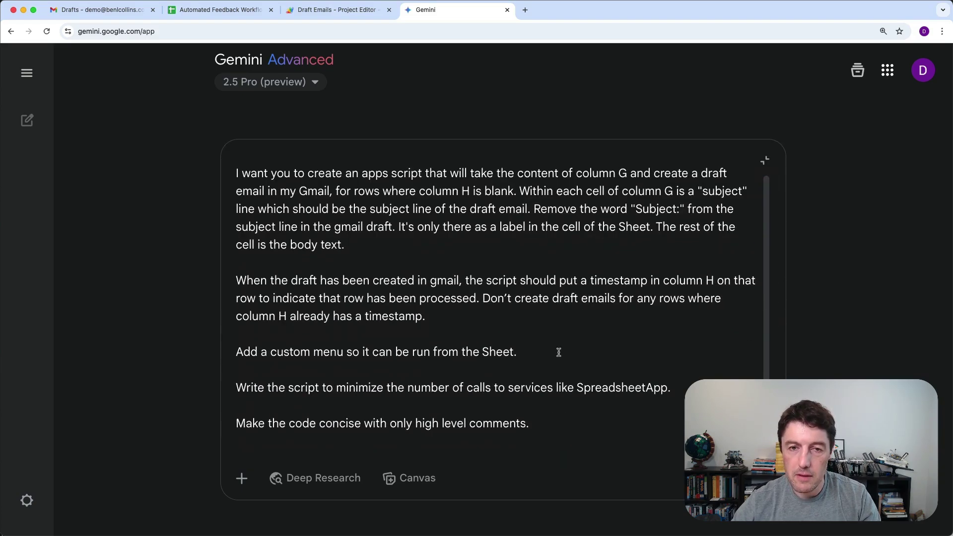
scroll(473, 310, "up", 2)
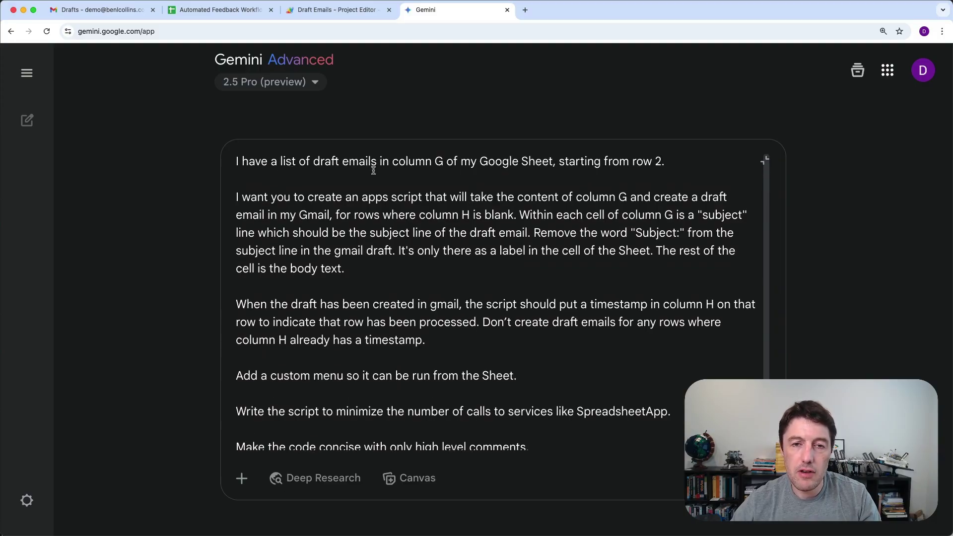
left_click(221, 10)
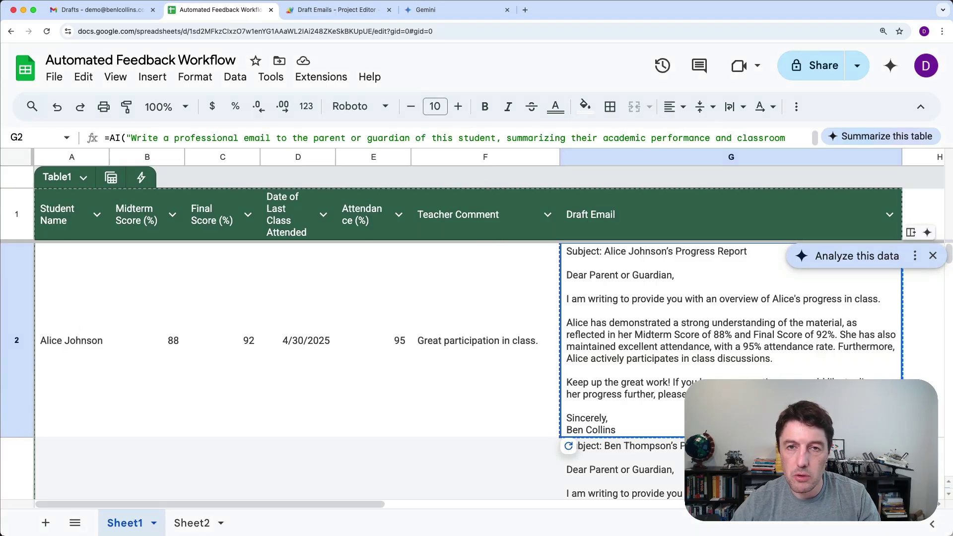
left_click(426, 10)
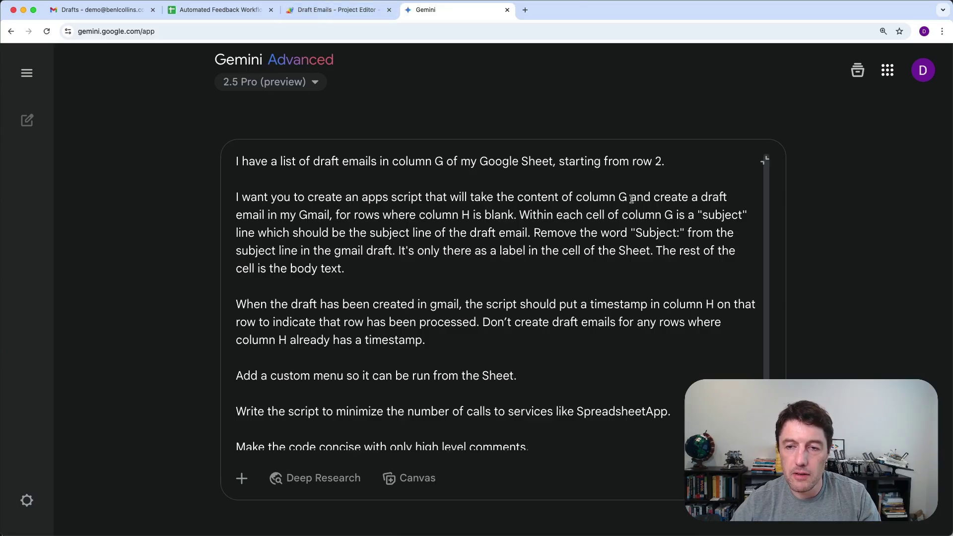
left_click_drag(298, 216, 331, 214)
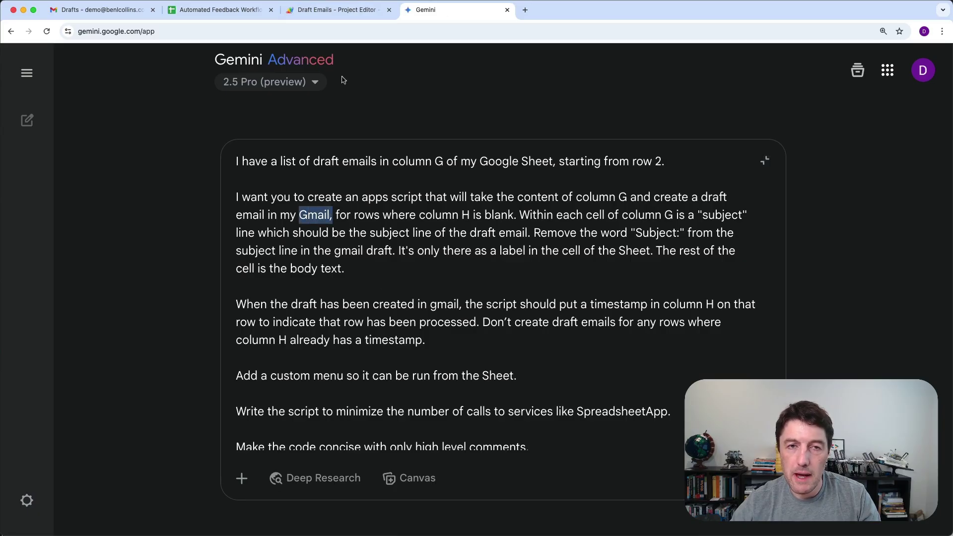
left_click(221, 10)
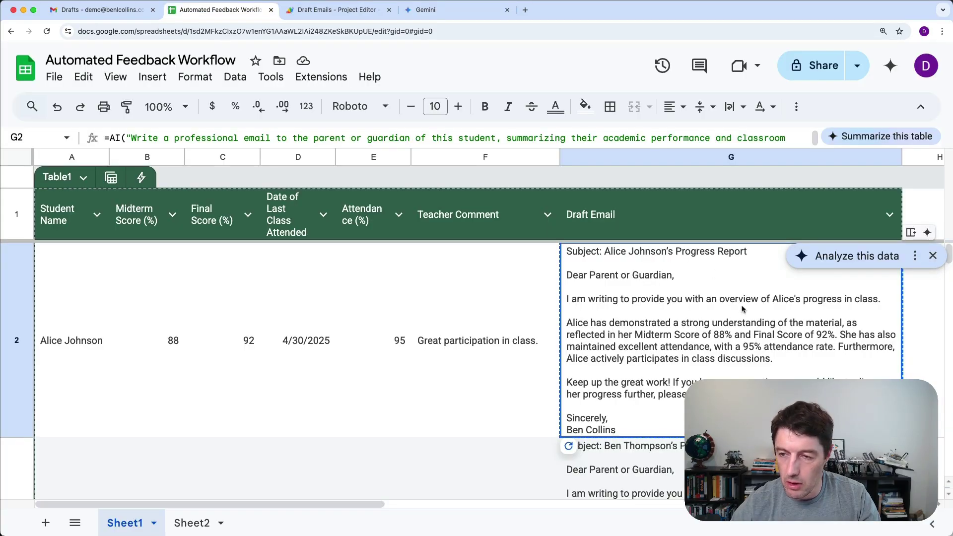
Extend the student table into column H, widen it, and head it 'Draft Created Timestamp'.
key("Right")
key("Right")
left_click(797, 268)
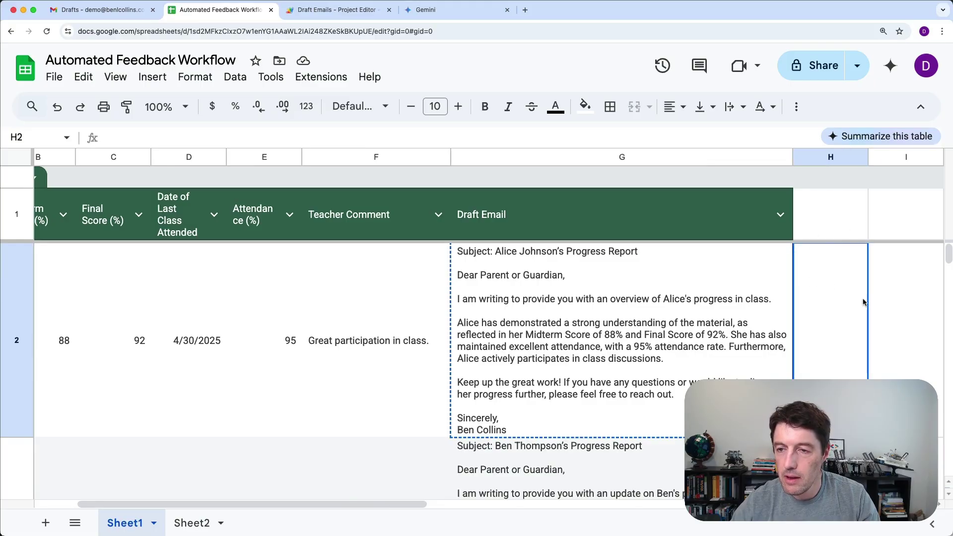
left_click(801, 232)
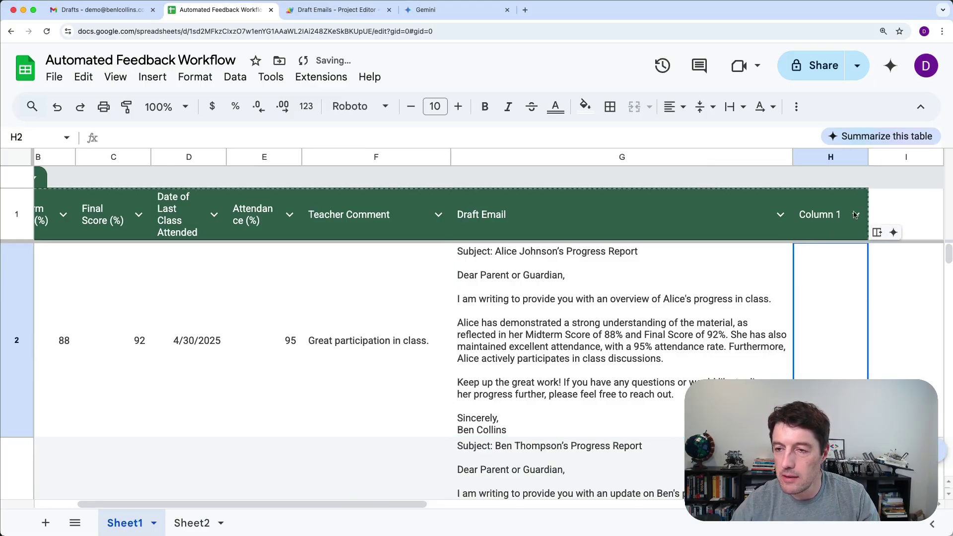
left_click_drag(868, 157, 906, 157)
left_click(844, 204)
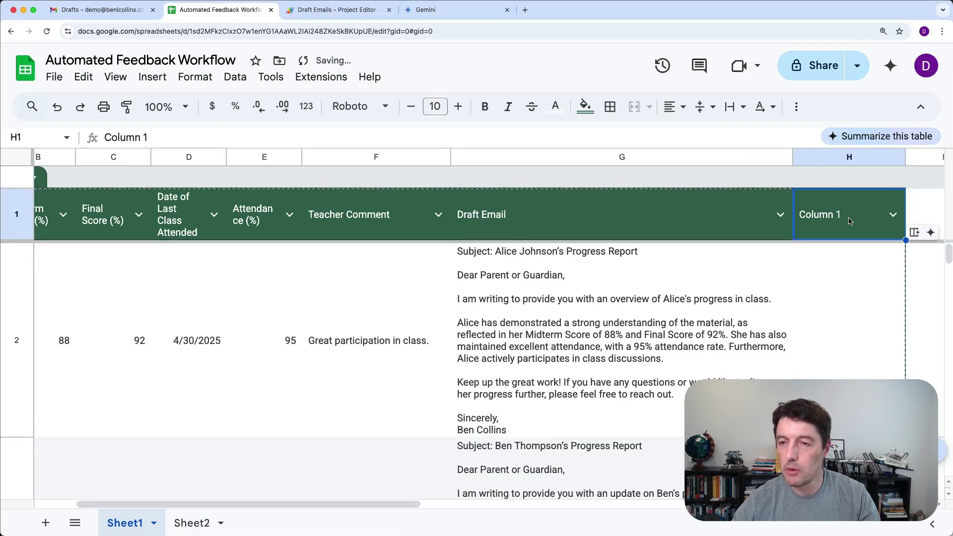
type("Draft Created")
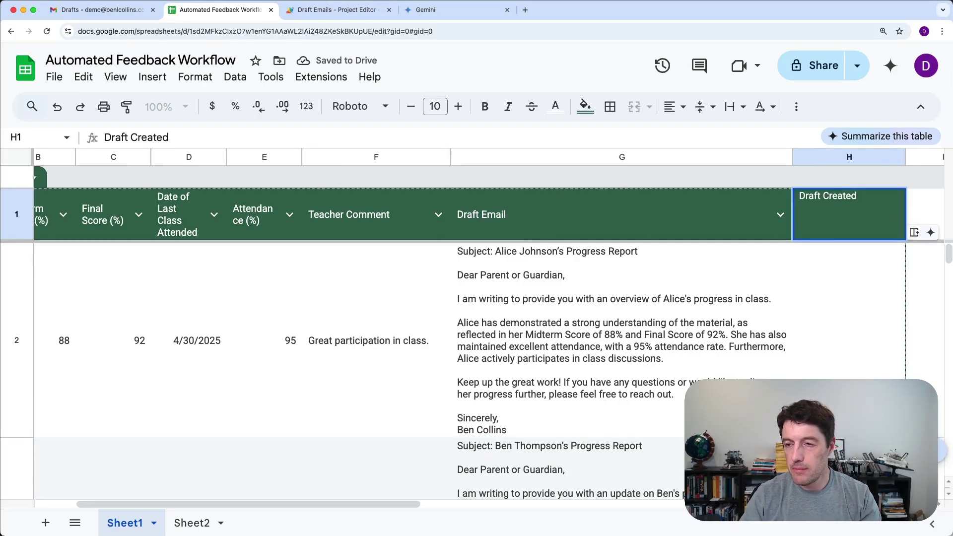
type(" Timestamp")
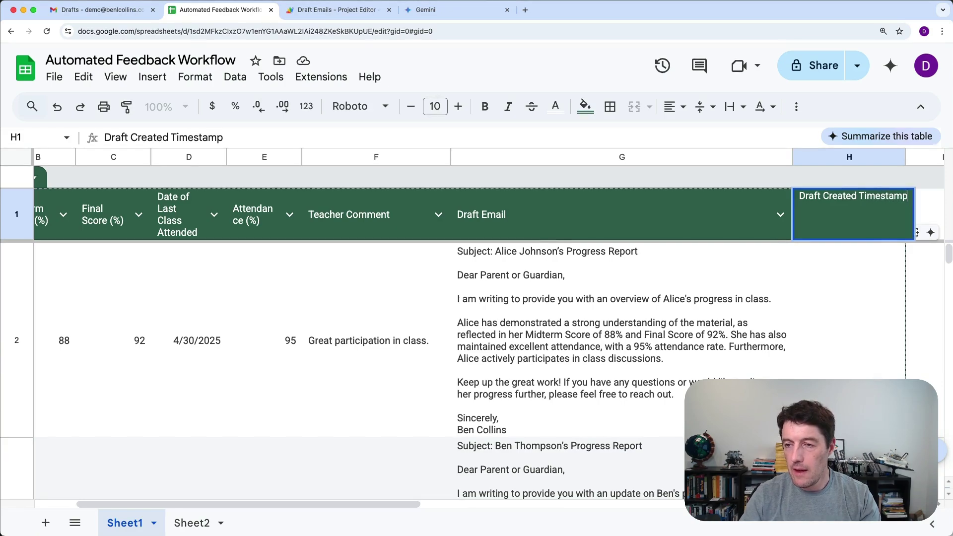
key("Return")
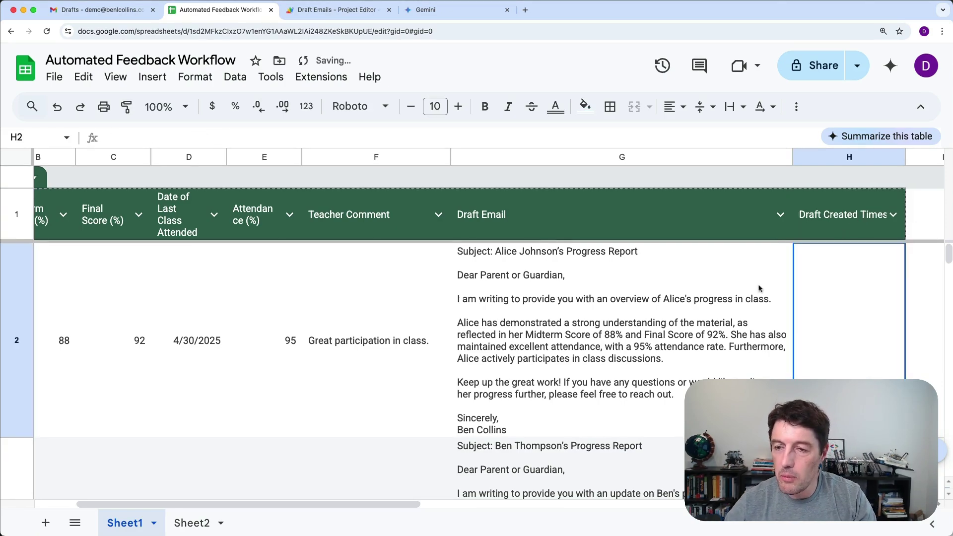
Check the draft email formula in G2 against empty H2, then go to the Draft Emails script project.
left_click(721, 297)
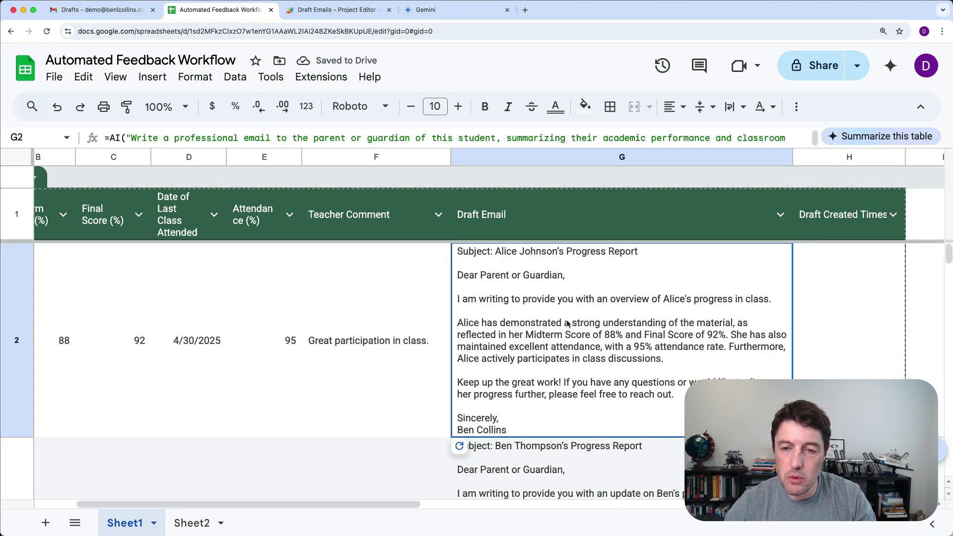
left_click(824, 320)
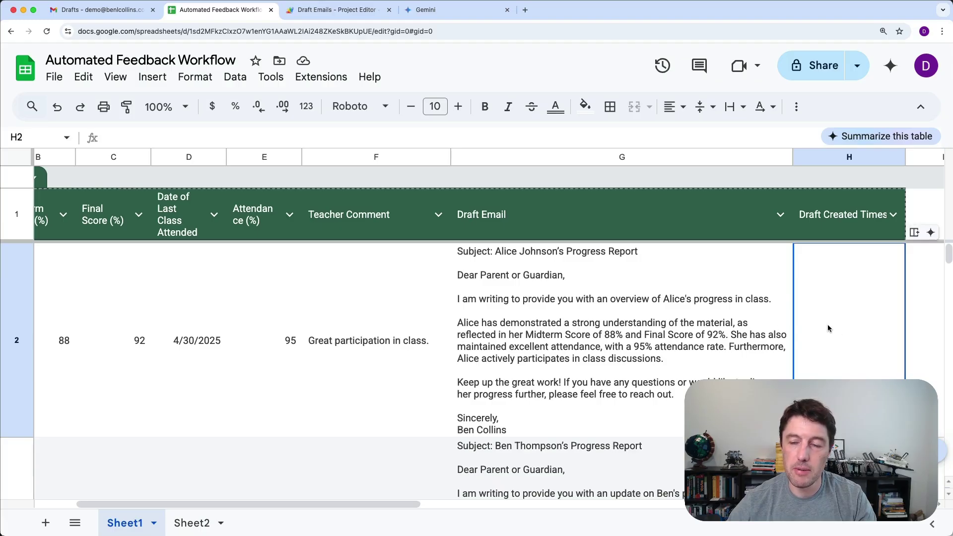
scroll(827, 324, "down", 5)
scroll(820, 322, "up", 5)
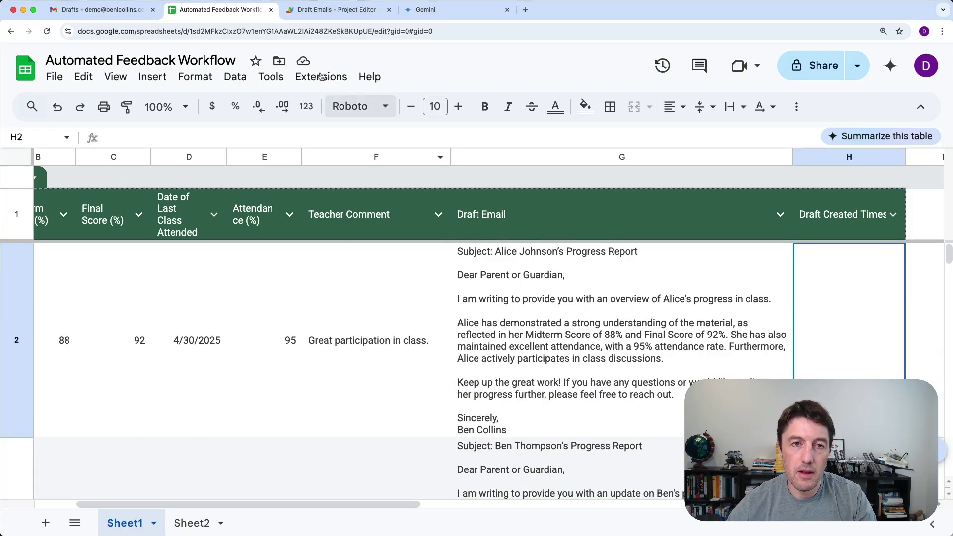
left_click(328, 10)
left_click(464, 11)
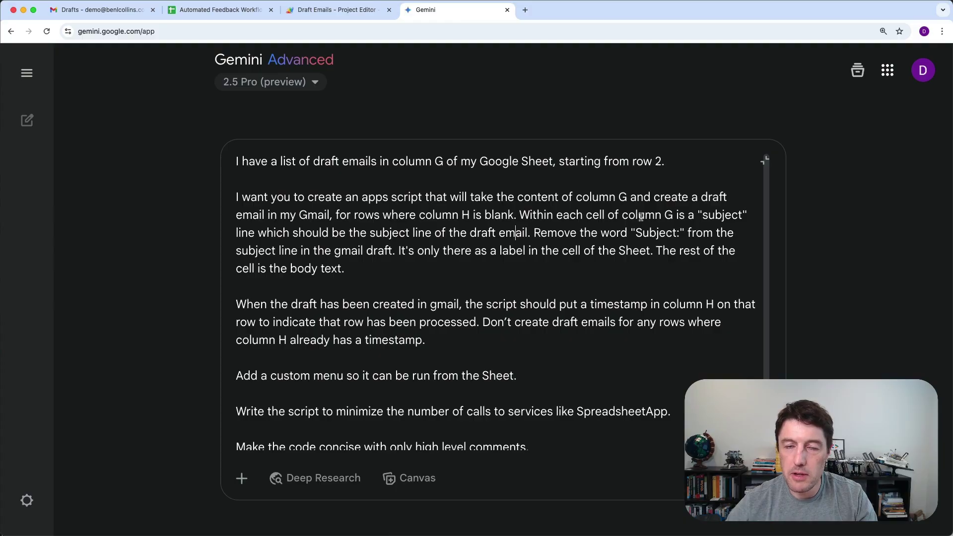
left_click(227, 12)
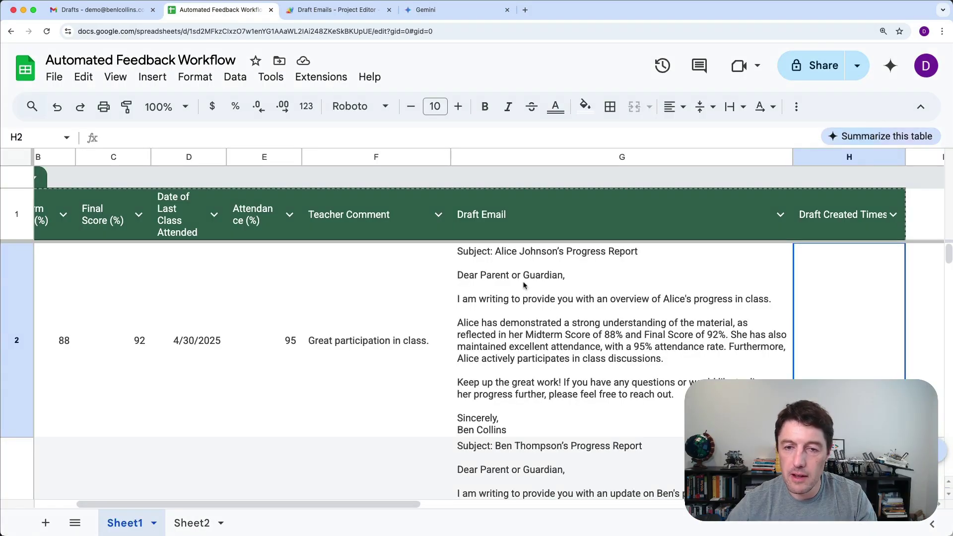
left_click(545, 352)
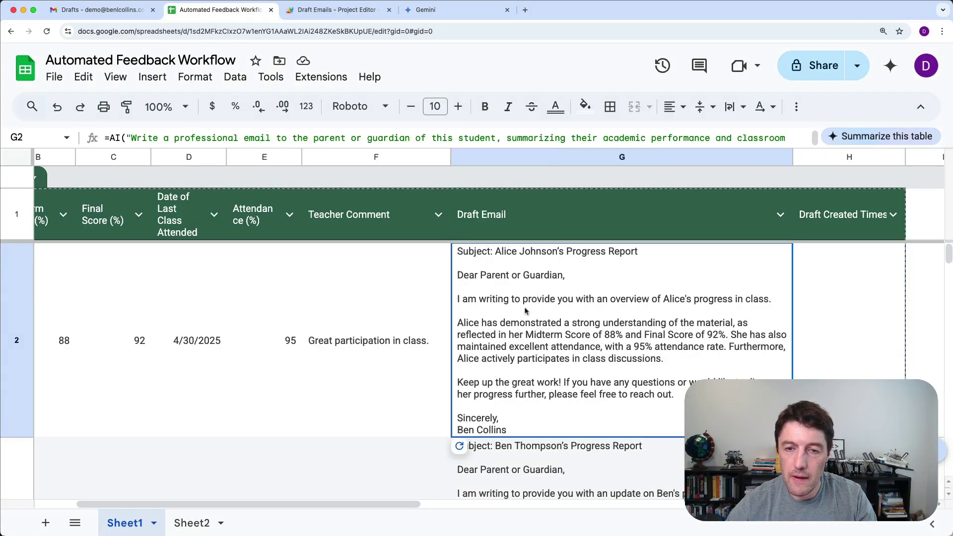
scroll(596, 369, "down", 2)
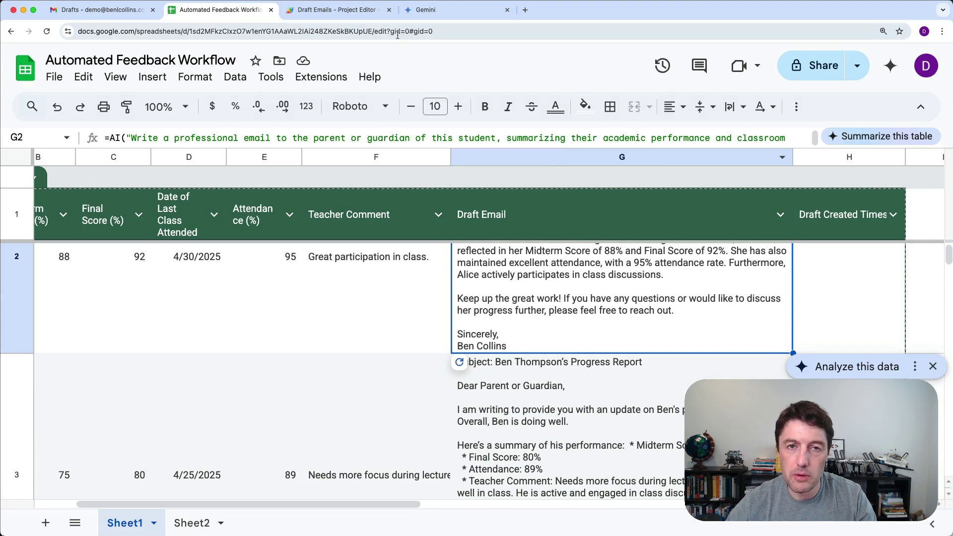
left_click(458, 8)
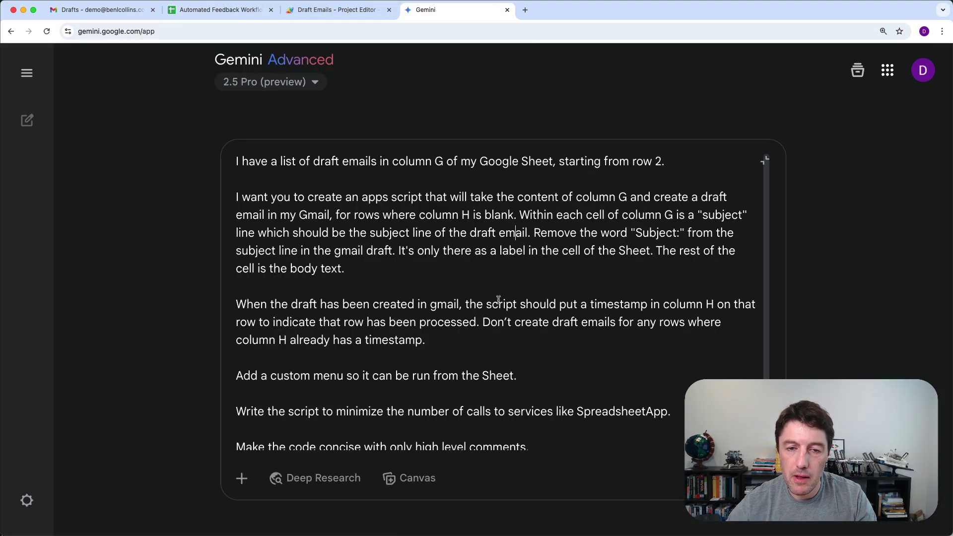
scroll(497, 298, "down", 2)
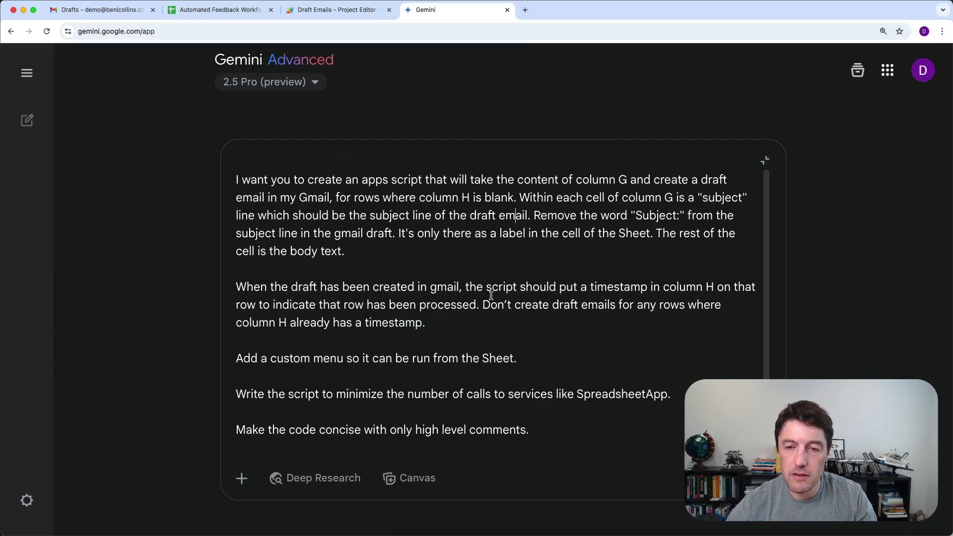
scroll(521, 293, "down", 1)
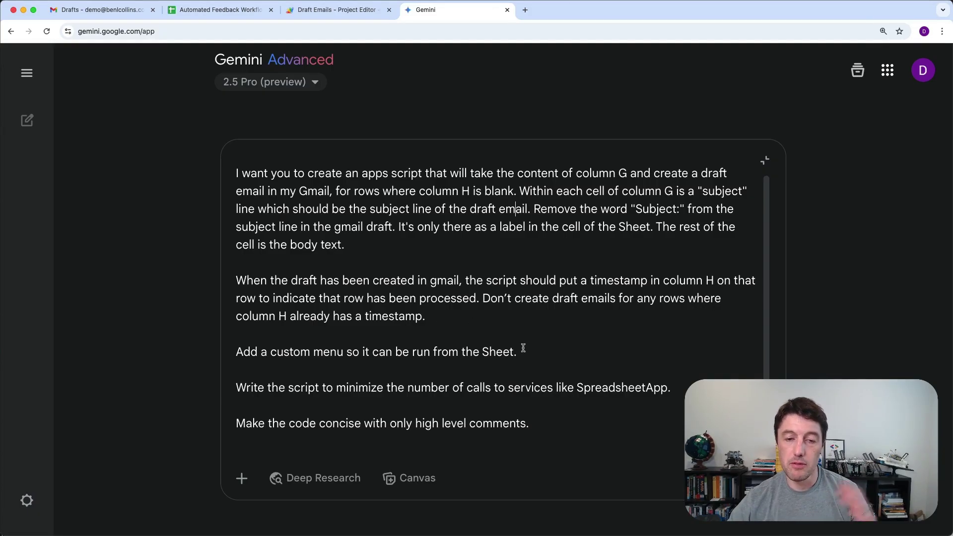
left_click_drag(681, 383, 278, 387)
left_click_drag(566, 387, 670, 388)
left_click_drag(459, 387, 553, 388)
left_click(559, 423)
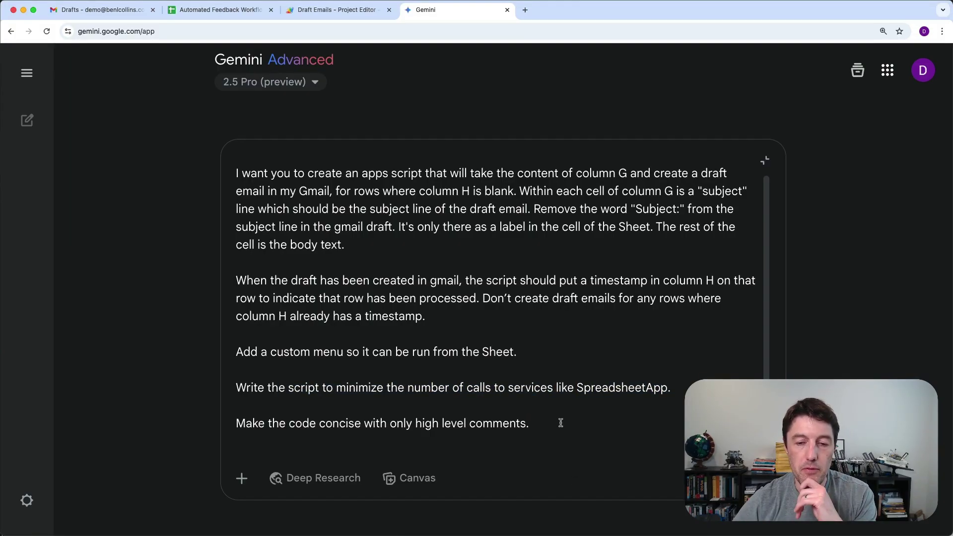
left_click(240, 13)
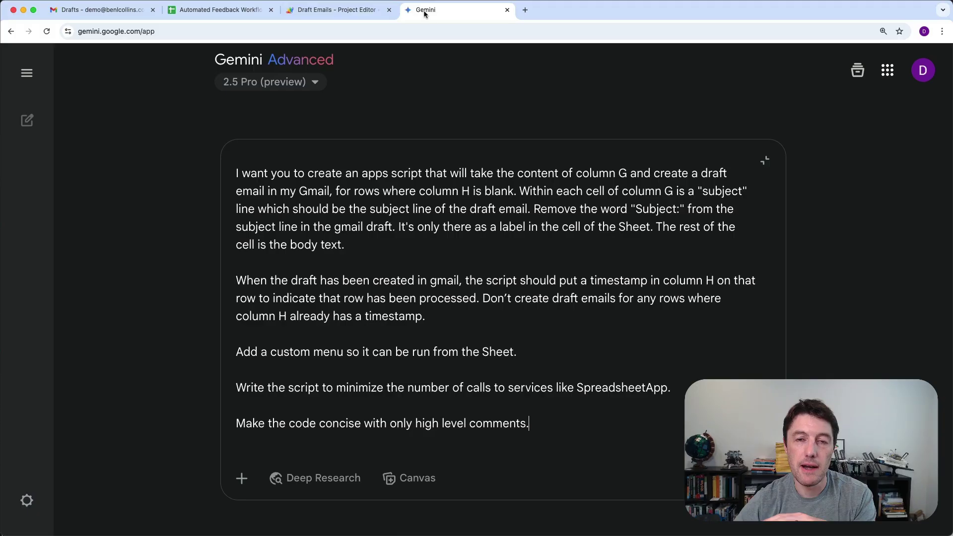
left_click(426, 12)
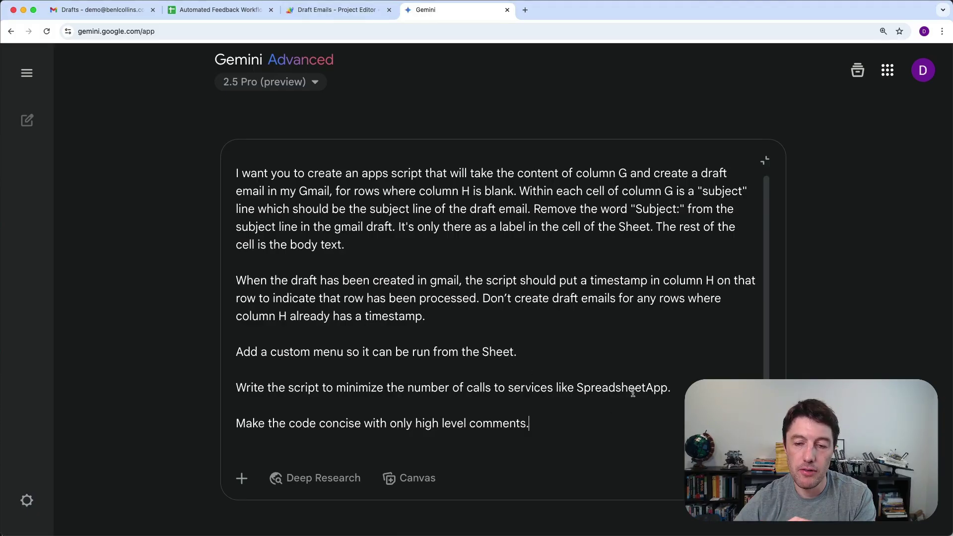
left_click_drag(669, 387, 306, 388)
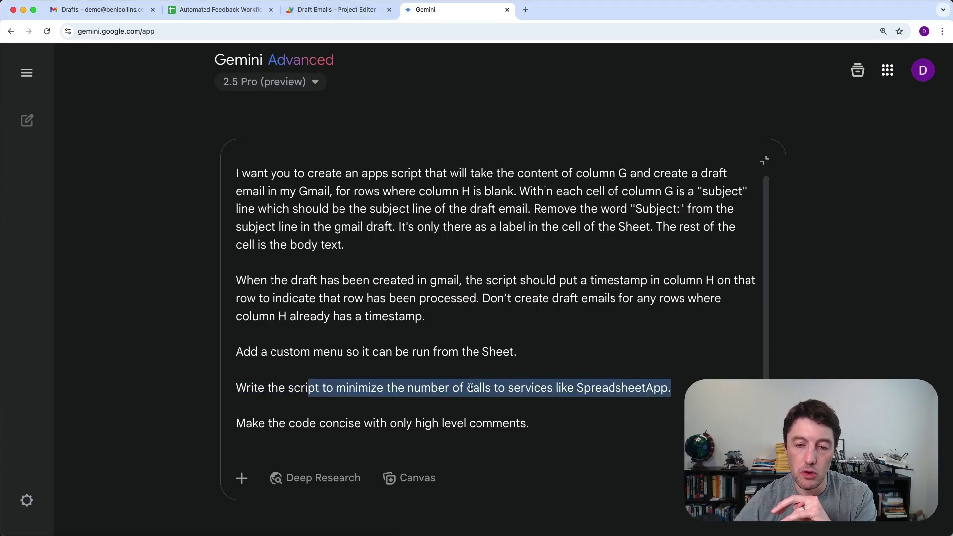
left_click(547, 421)
left_click_drag(561, 422, 439, 411)
left_click(544, 406)
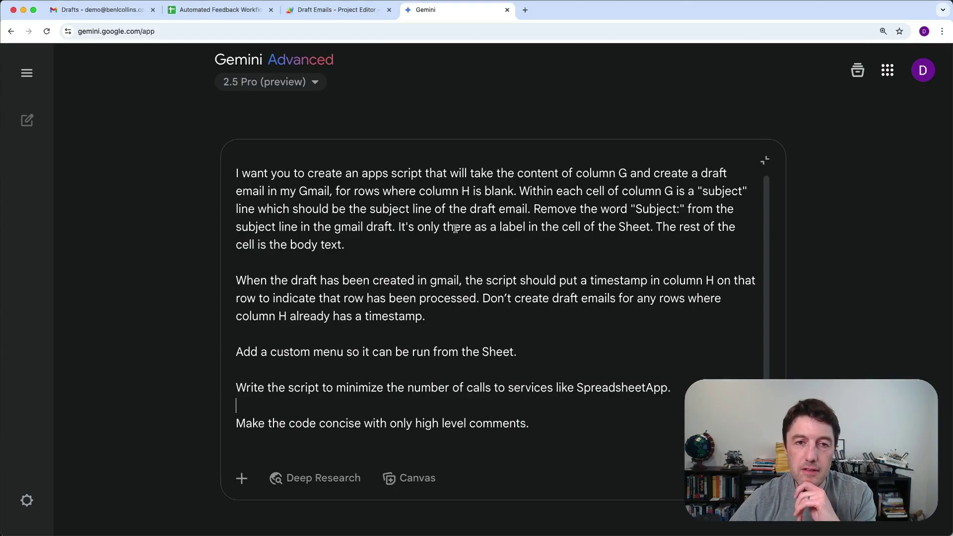
left_click(313, 84)
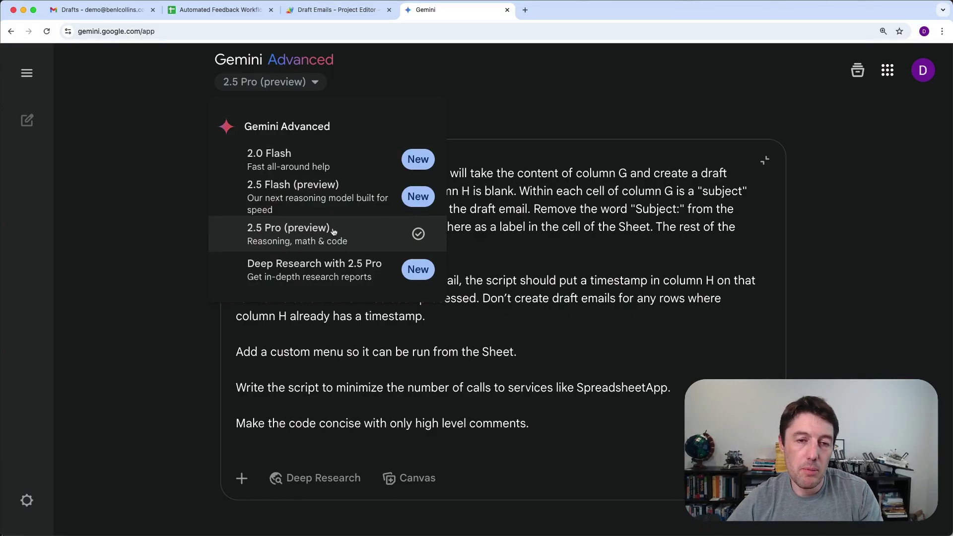
left_click(540, 237)
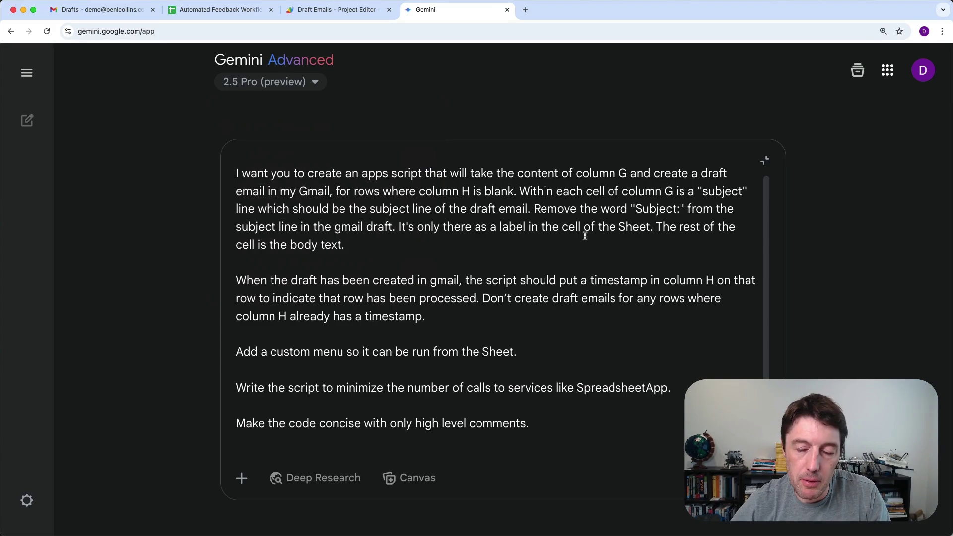
Send the prompt, review Gemini's createEmailDrafts answer, and copy its script code.
key("Return")
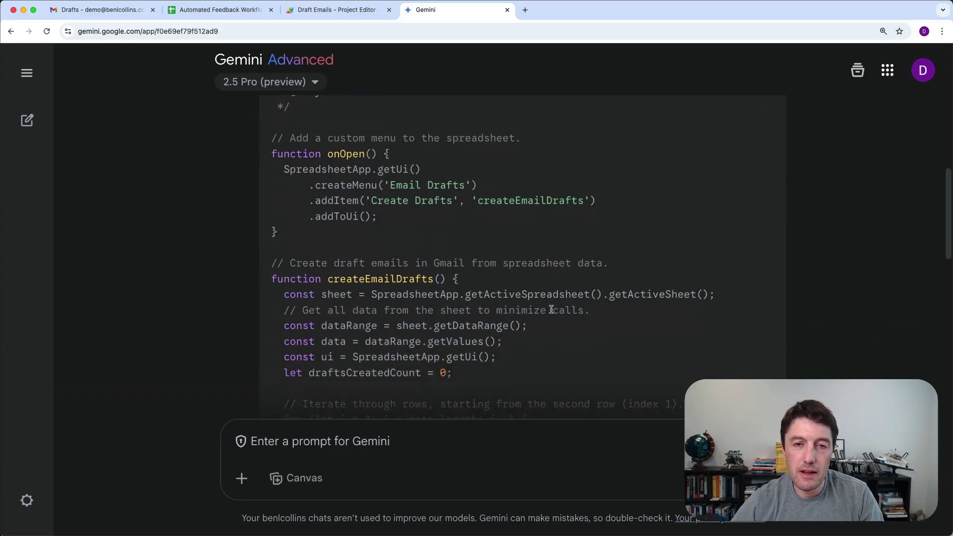
scroll(552, 311, "down", 20)
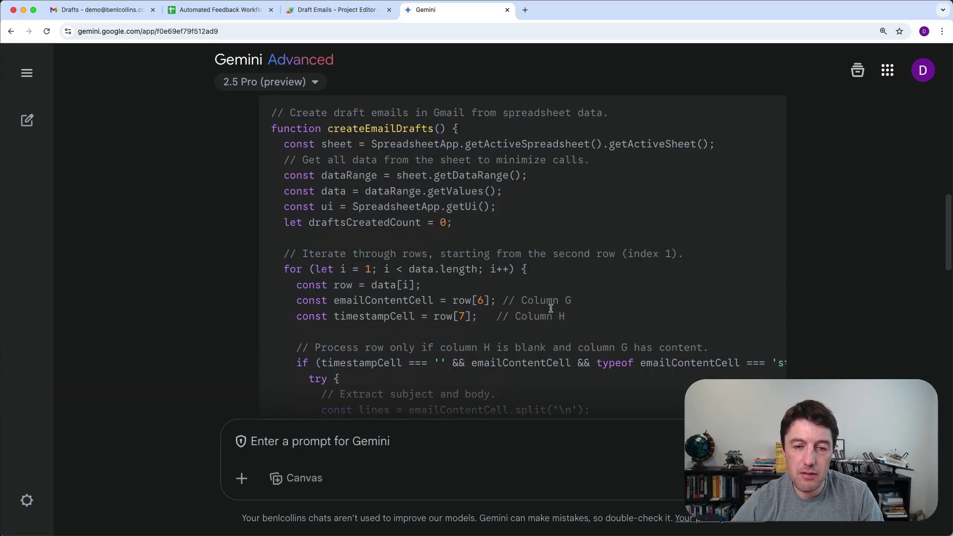
scroll(553, 311, "down", 5)
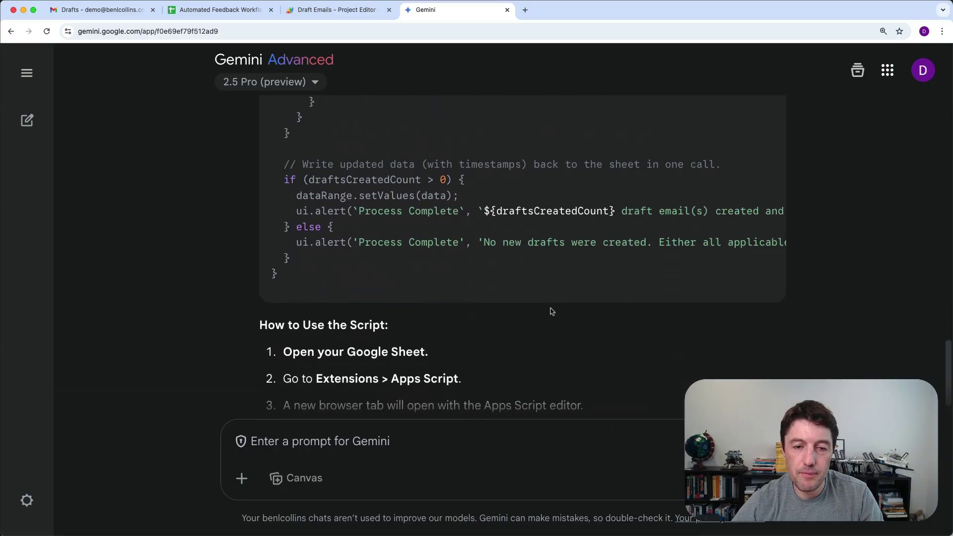
scroll(552, 311, "up", 20)
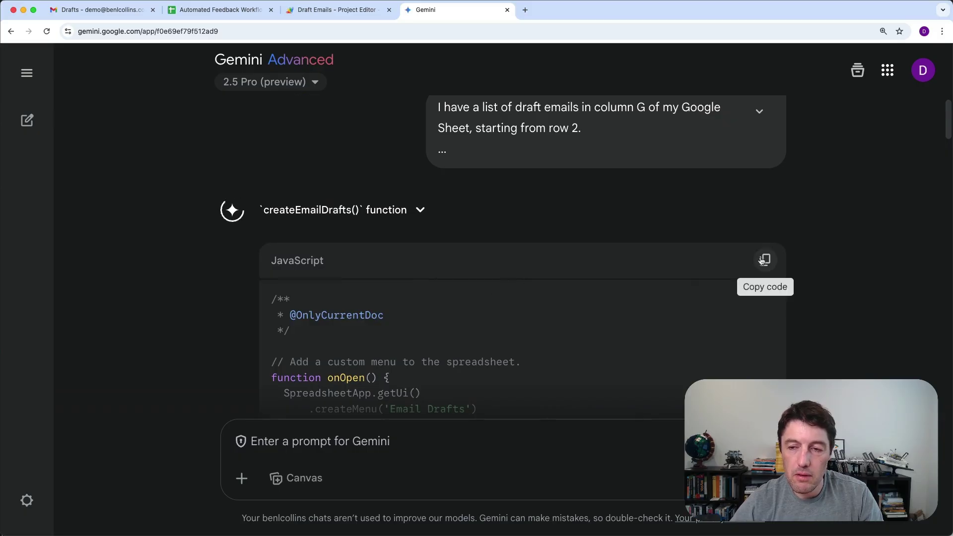
scroll(496, 297, "down", 20)
scroll(495, 297, "down", 20)
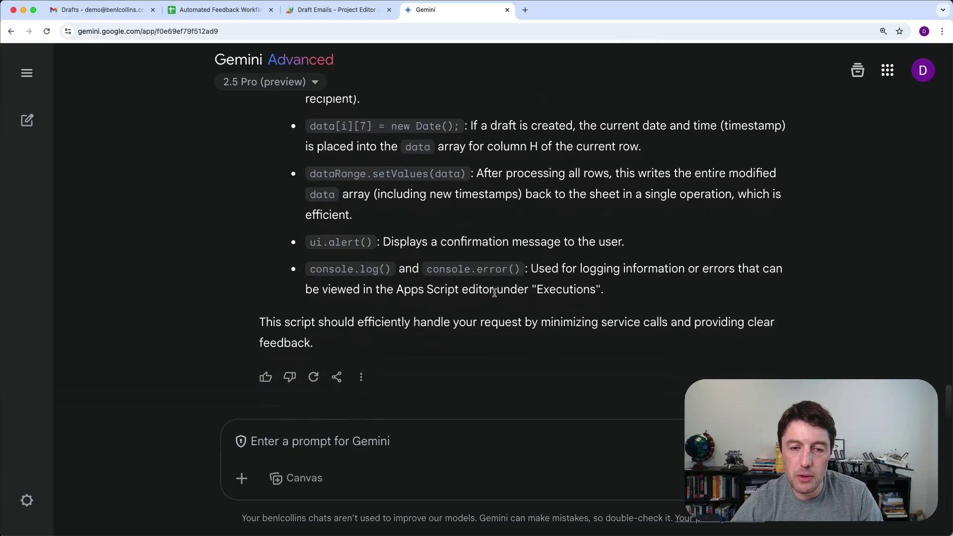
scroll(494, 293, "up", 15)
scroll(491, 283, "up", 10)
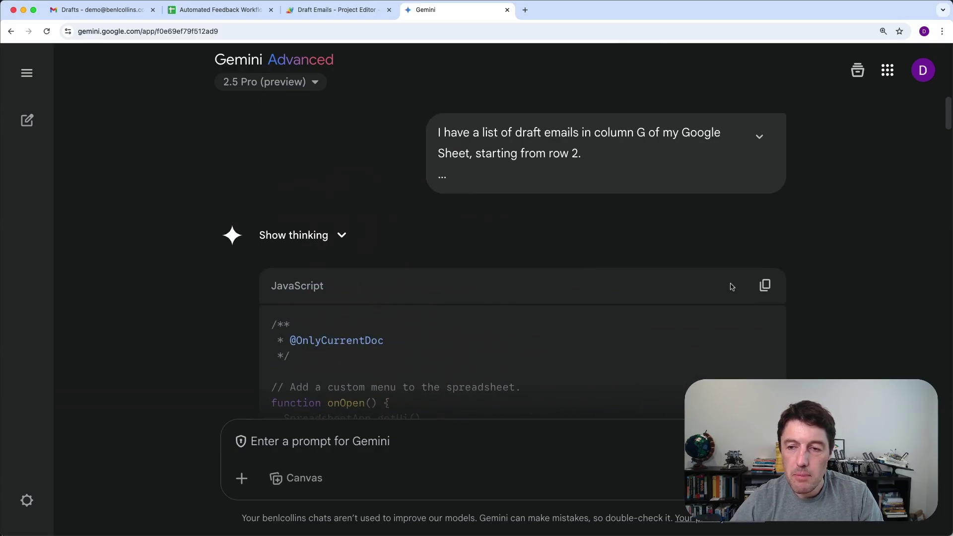
left_click(764, 286)
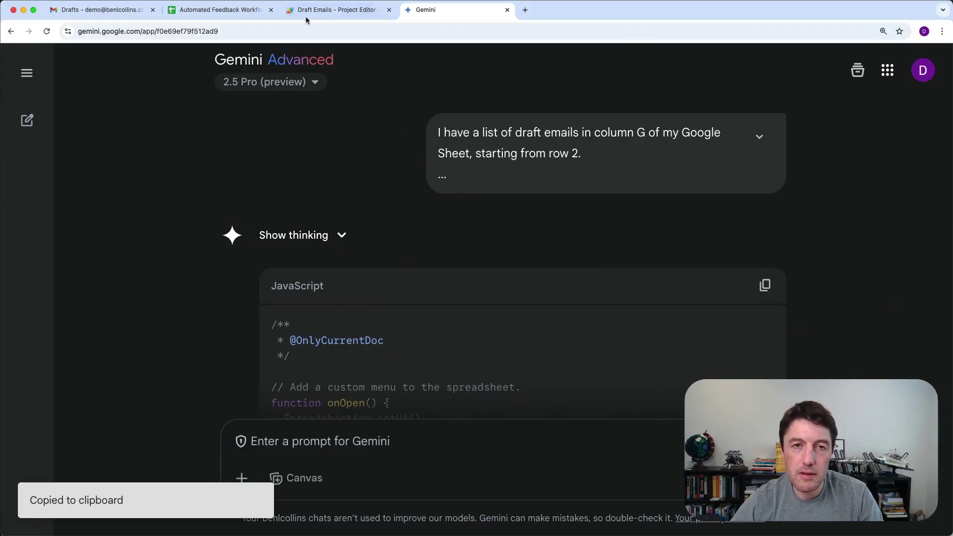
Paste Gemini's script into Code.gs of the Draft Emails project and save it.
left_click(338, 10)
left_click(273, 142)
key("ctrl+v")
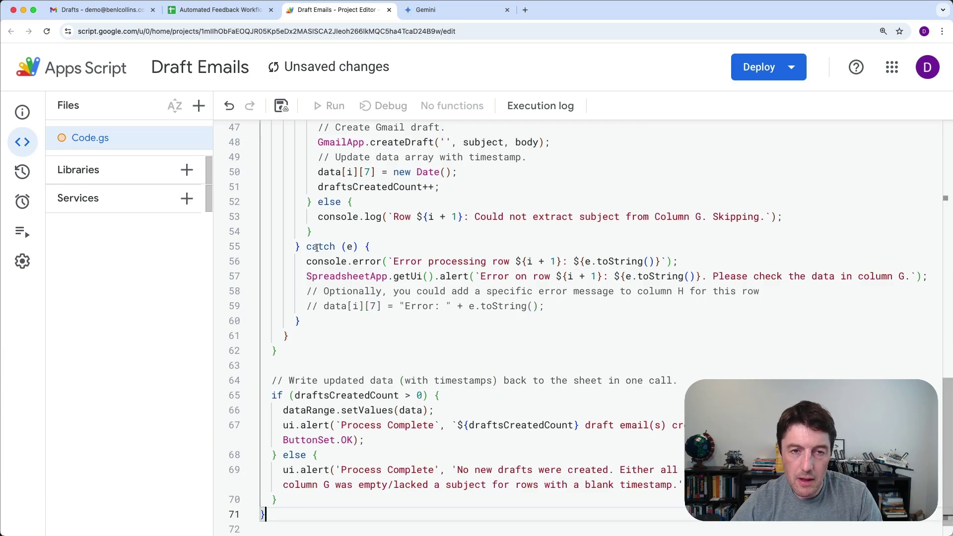
scroll(314, 282, "up", 15)
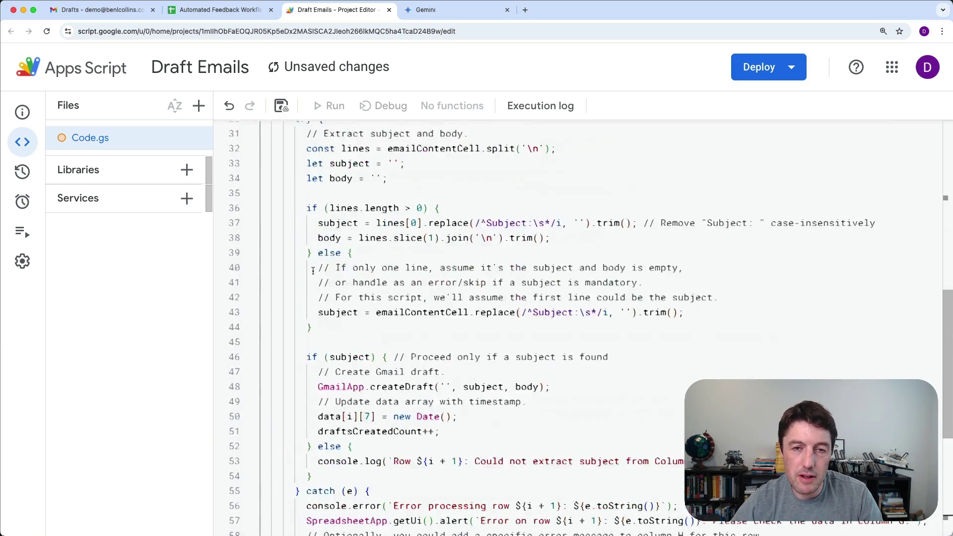
key("ctrl+s")
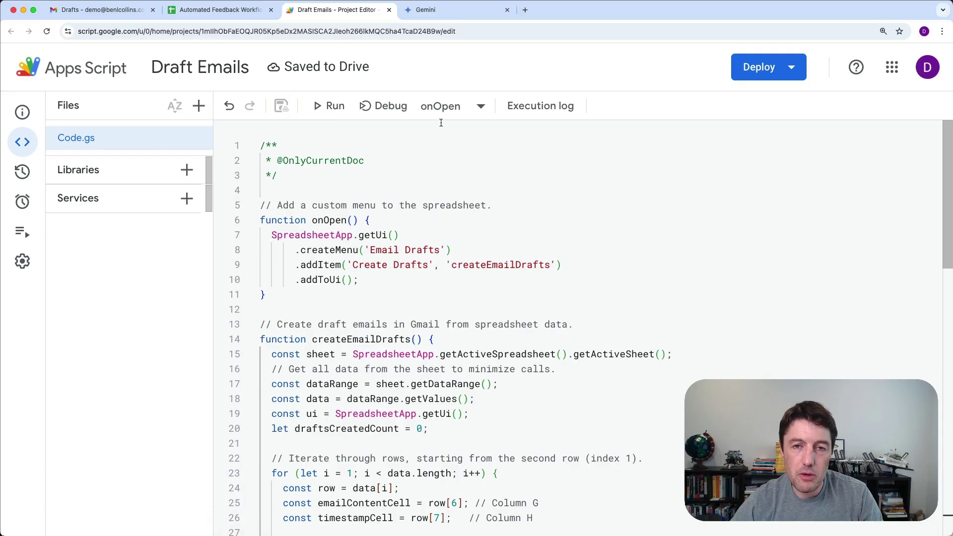
Run onOpen and authorize the script's Gmail and spreadsheet permissions.
left_click(450, 107)
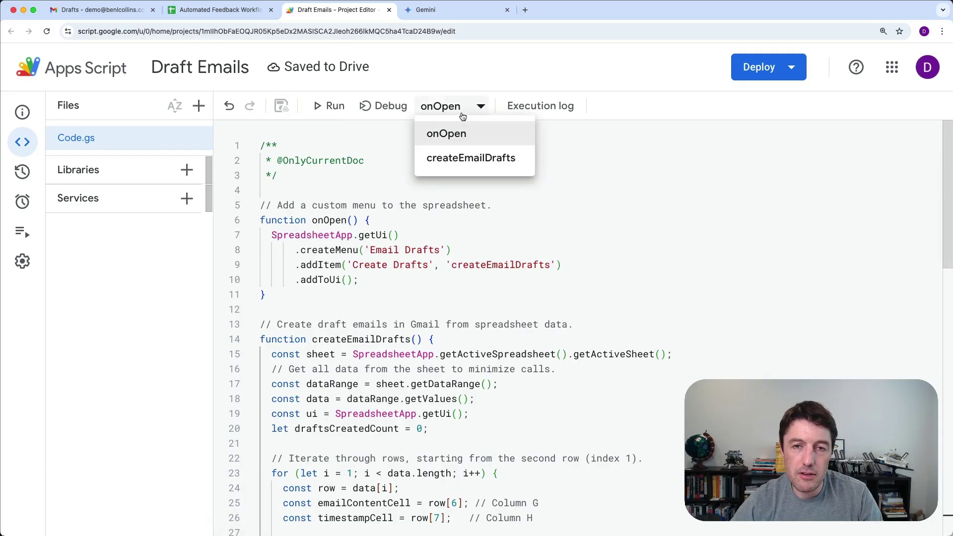
left_click(330, 106)
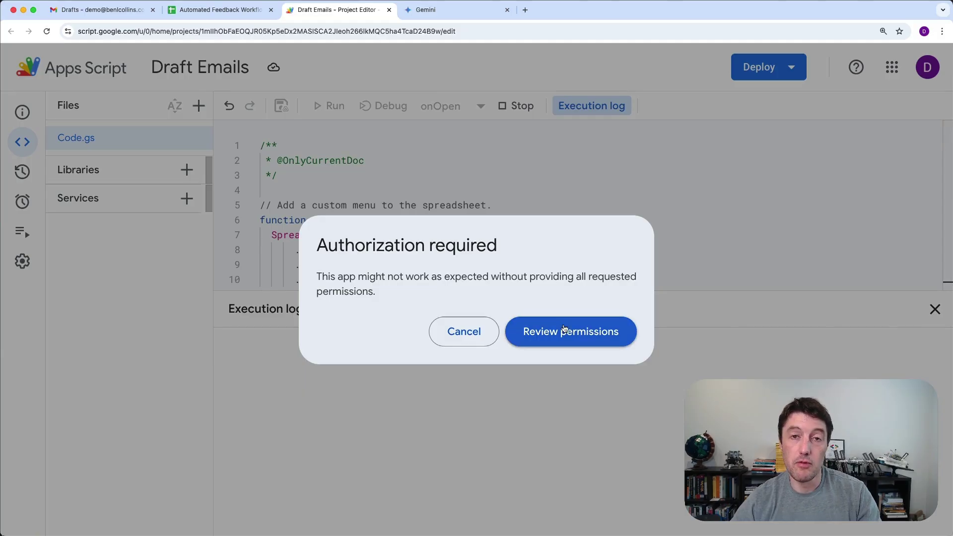
left_click(565, 330)
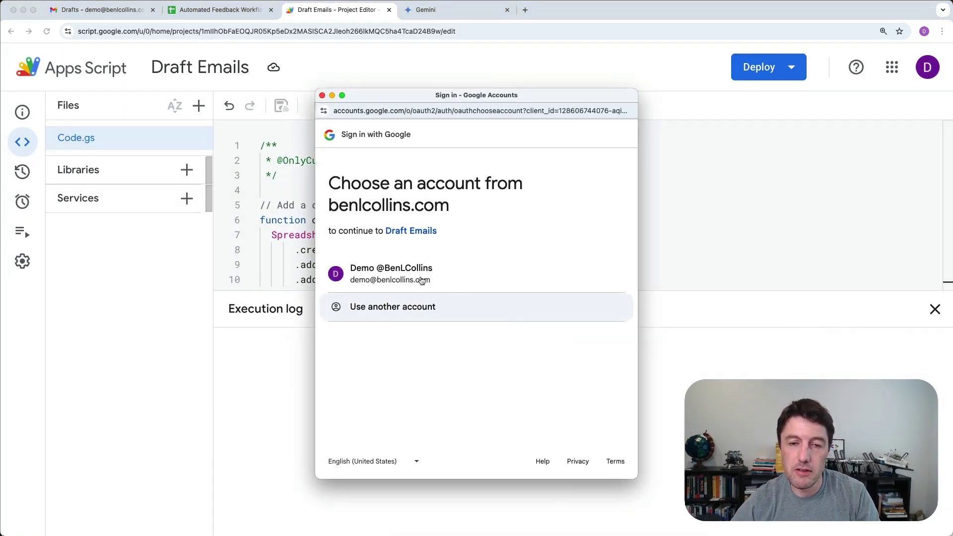
left_click(390, 269)
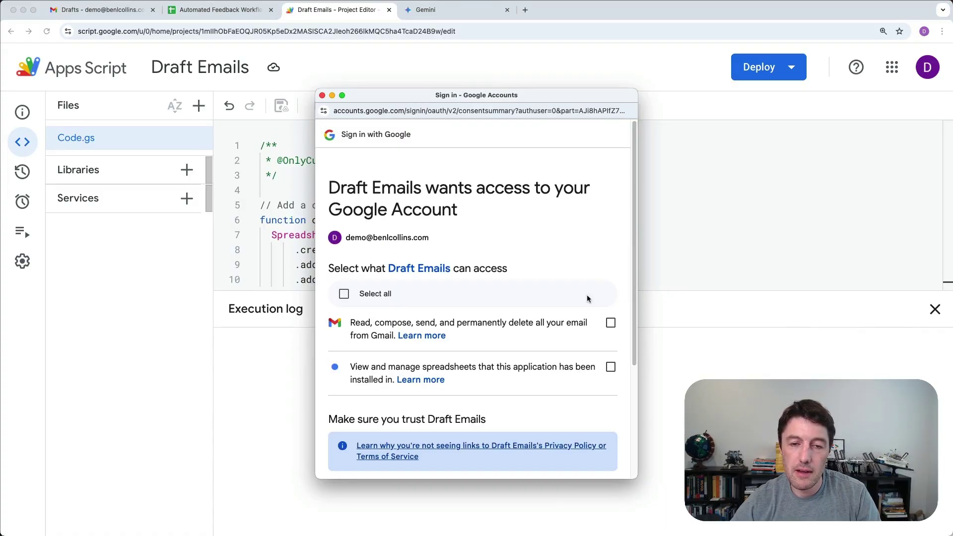
left_click(344, 294)
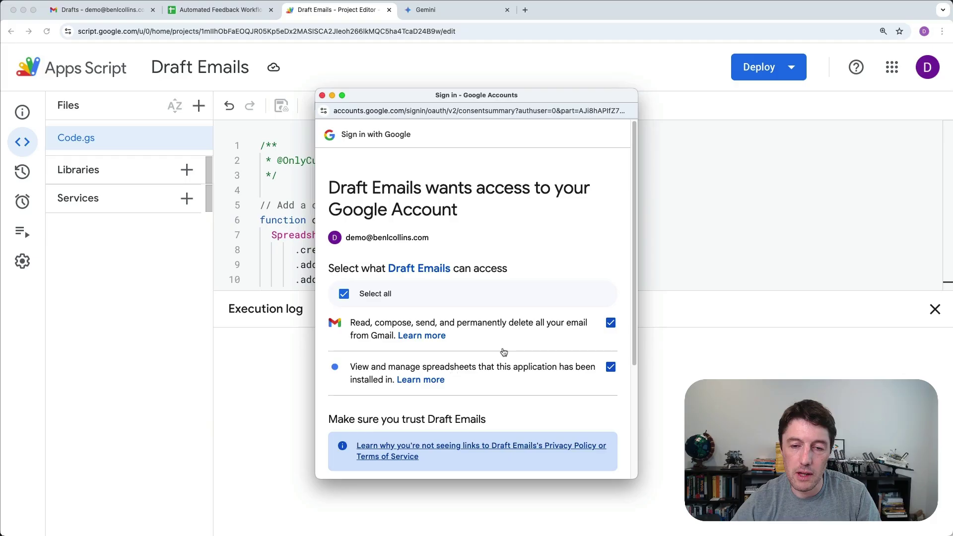
scroll(504, 352, "down", 3)
scroll(542, 447, "down", 3)
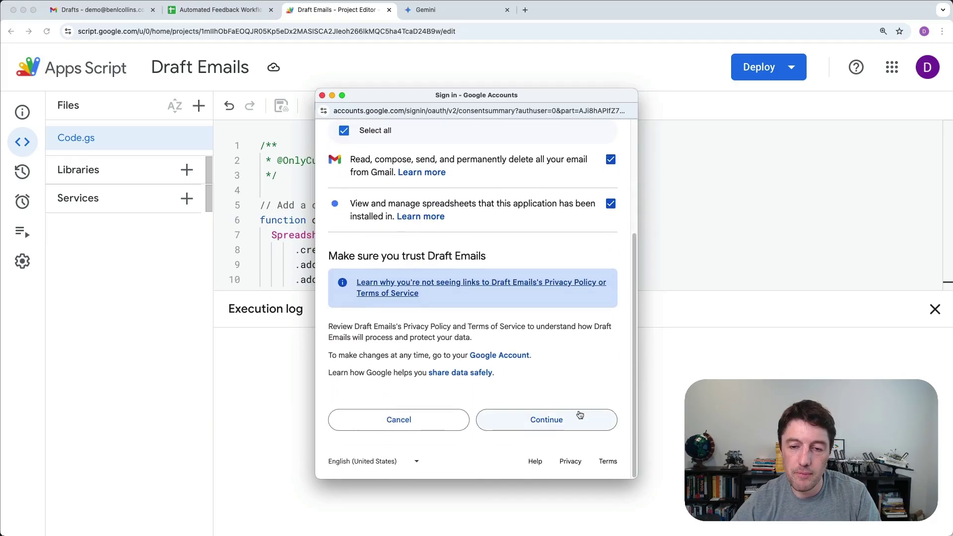
left_click(547, 420)
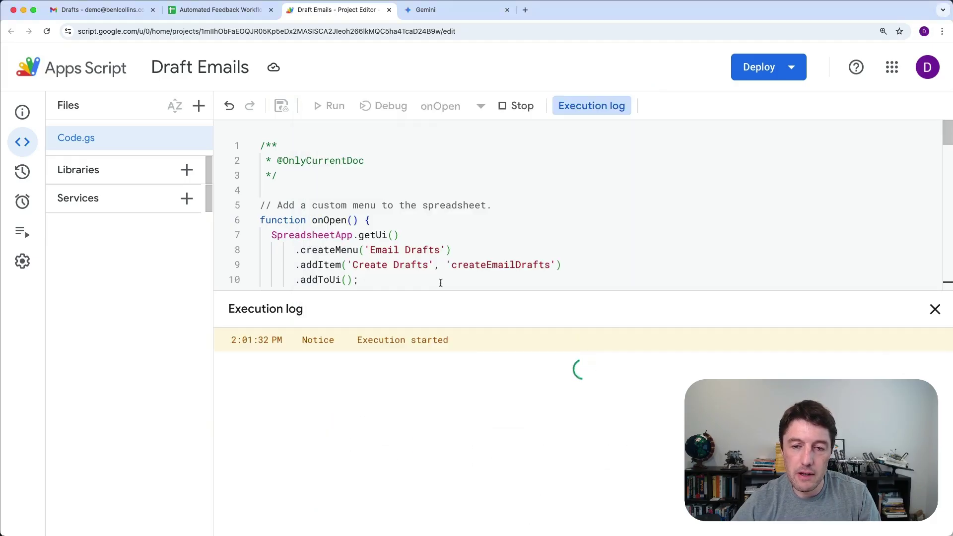
Review the completed onOpen execution log and close it.
left_click_drag(564, 289, 564, 374)
scroll(547, 269, "down", 10)
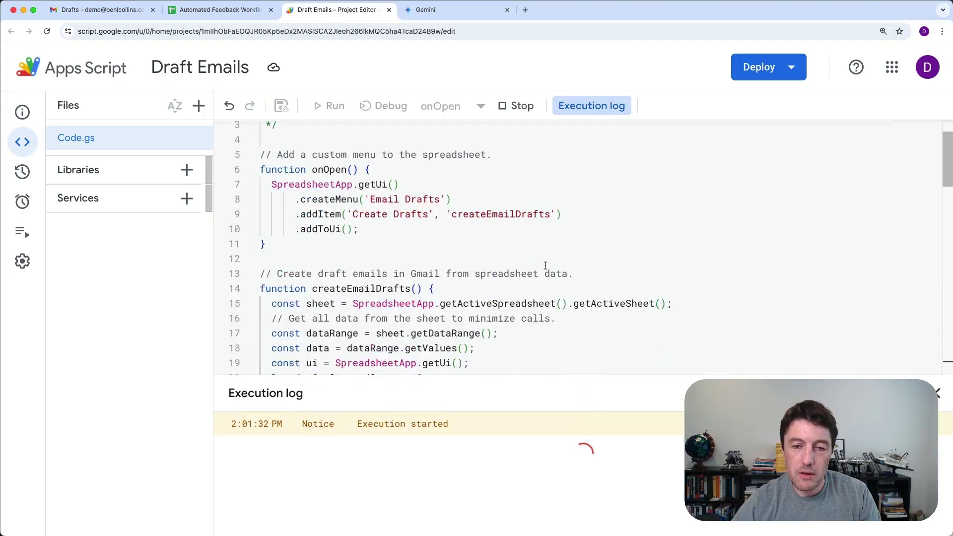
scroll(542, 268, "down", 4)
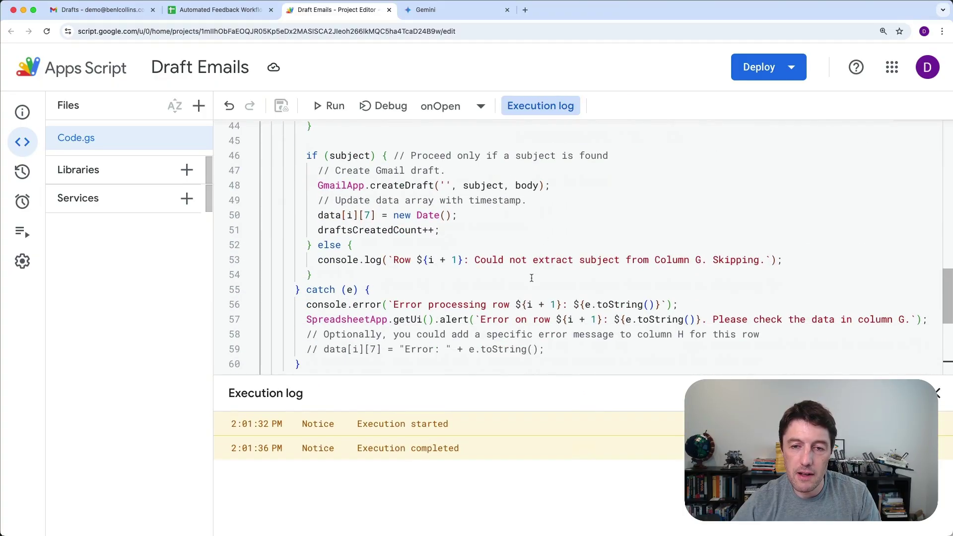
scroll(532, 278, "down", 6)
scroll(531, 276, "up", 18)
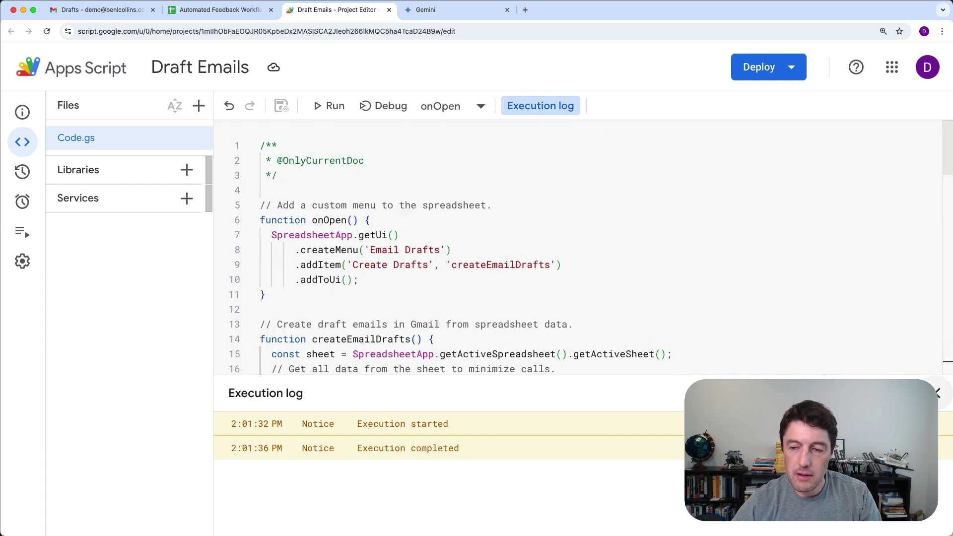
left_click(938, 393)
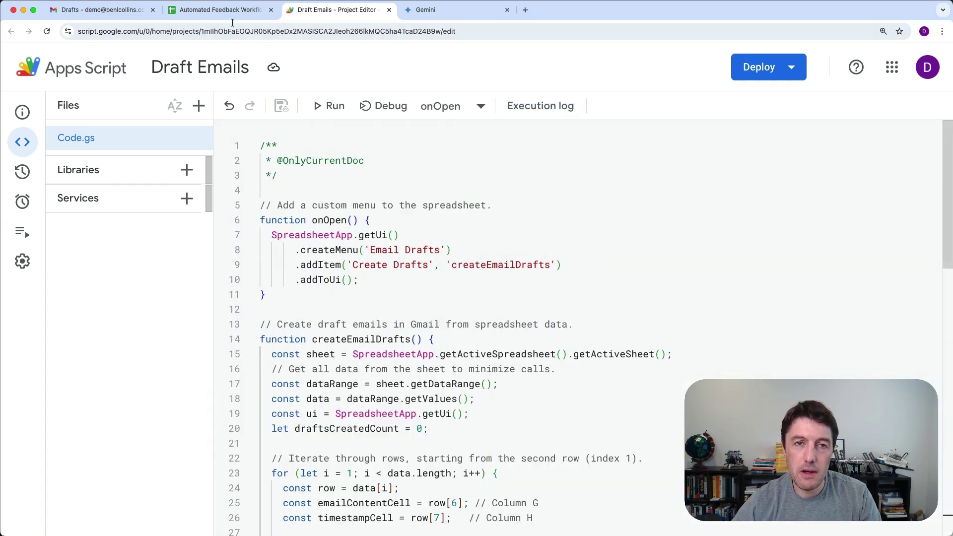
Review the draft emails in G2:G19 and check Gmail for any existing drafts.
left_click(221, 10)
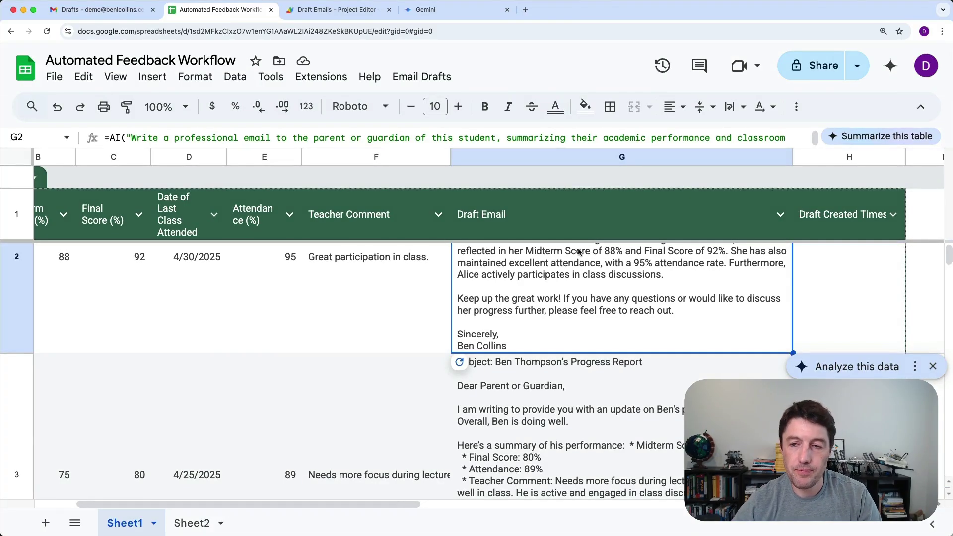
scroll(579, 255, "up", 2)
left_click(599, 229)
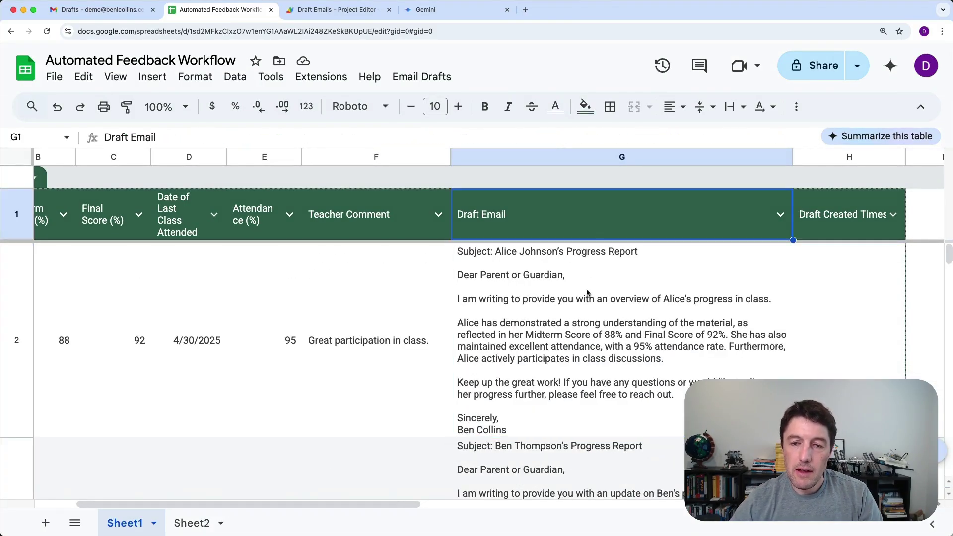
left_click_drag(576, 259, 552, 272)
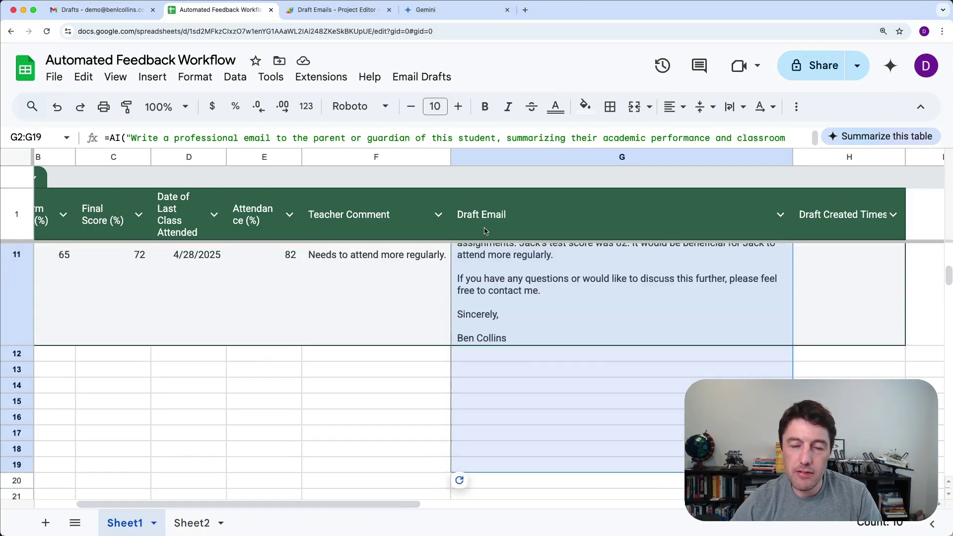
left_click(118, 19)
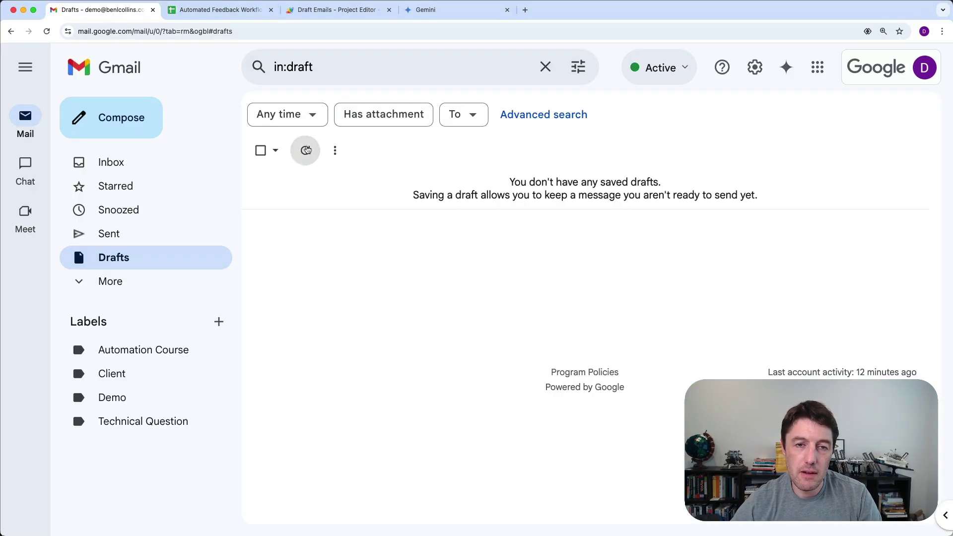
Run the script's create-drafts menu command in the spreadsheet and dismiss the Process Complete message.
left_click(219, 9)
scroll(621, 228, "up", 10)
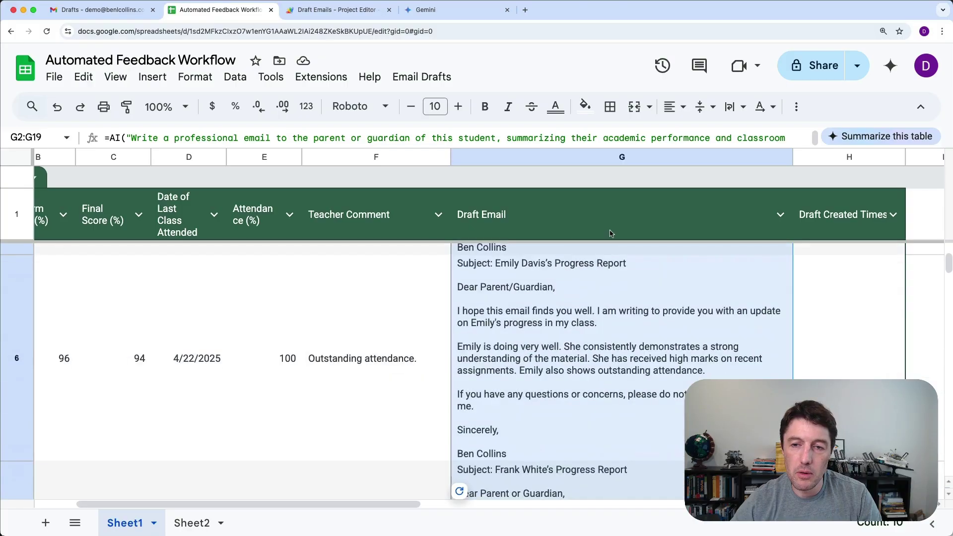
left_click(568, 196)
left_click(432, 77)
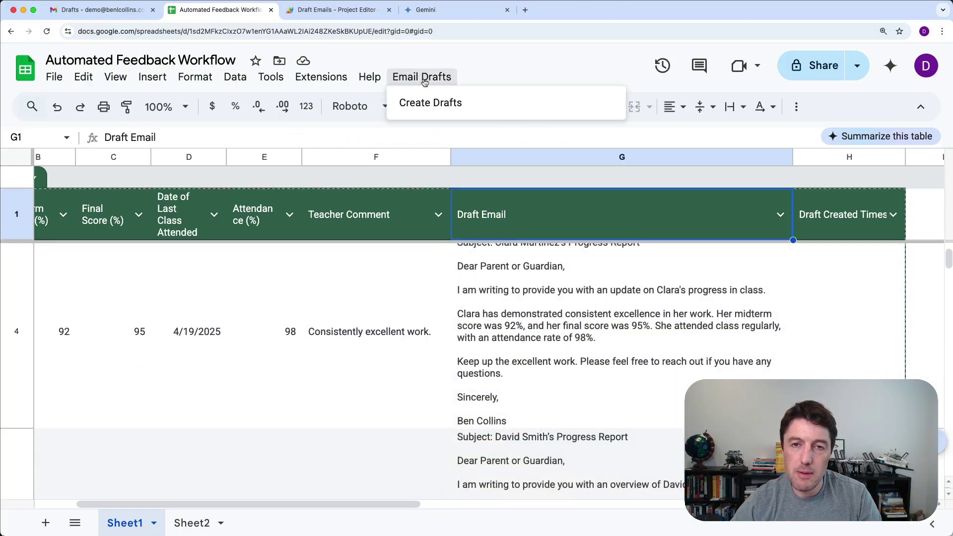
left_click(503, 105)
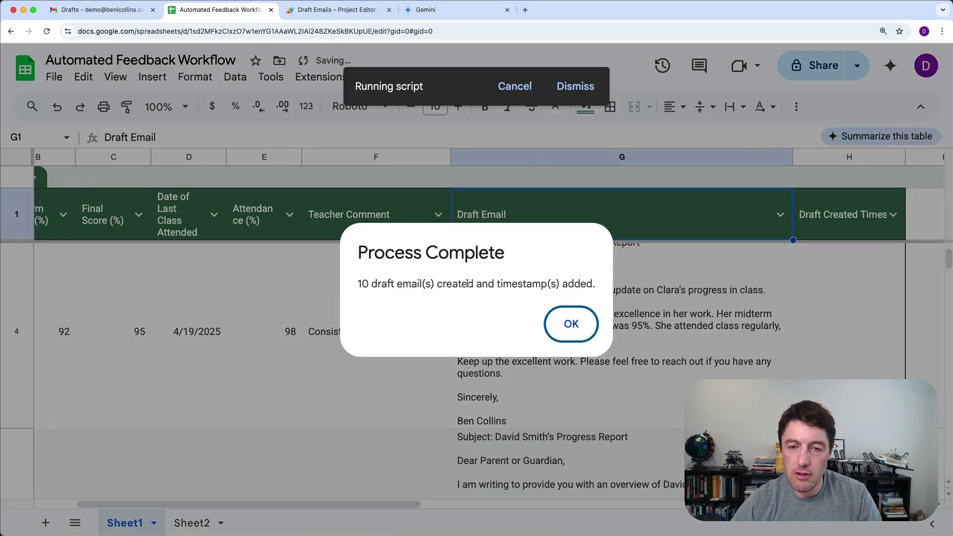
left_click(565, 324)
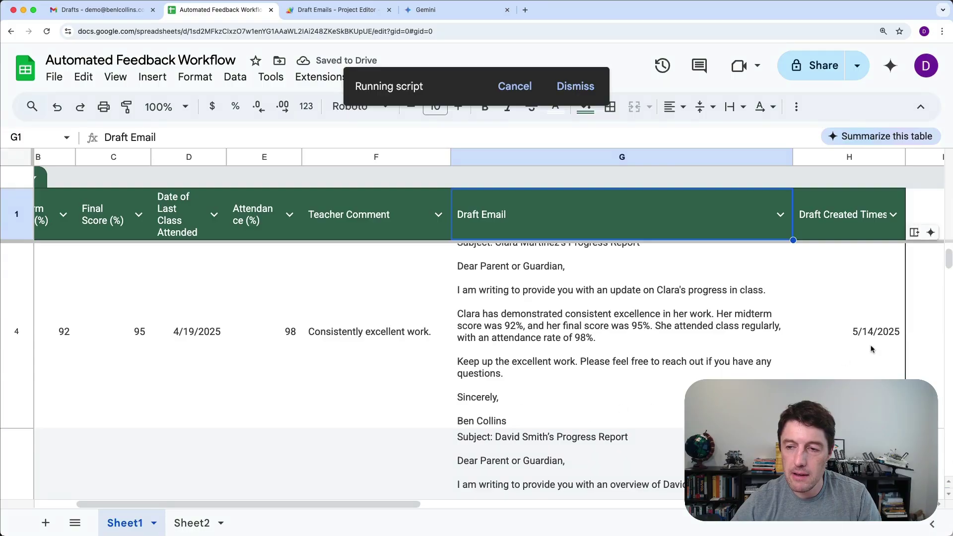
Change the Draft Created Timestamp column type to Date > Date time.
left_click(851, 303)
scroll(851, 302, "up", 6)
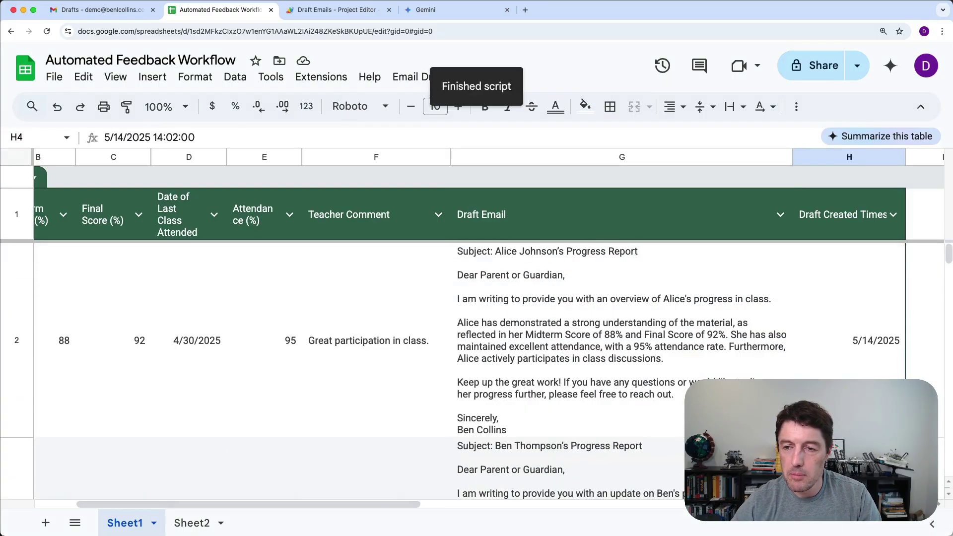
left_click(889, 215)
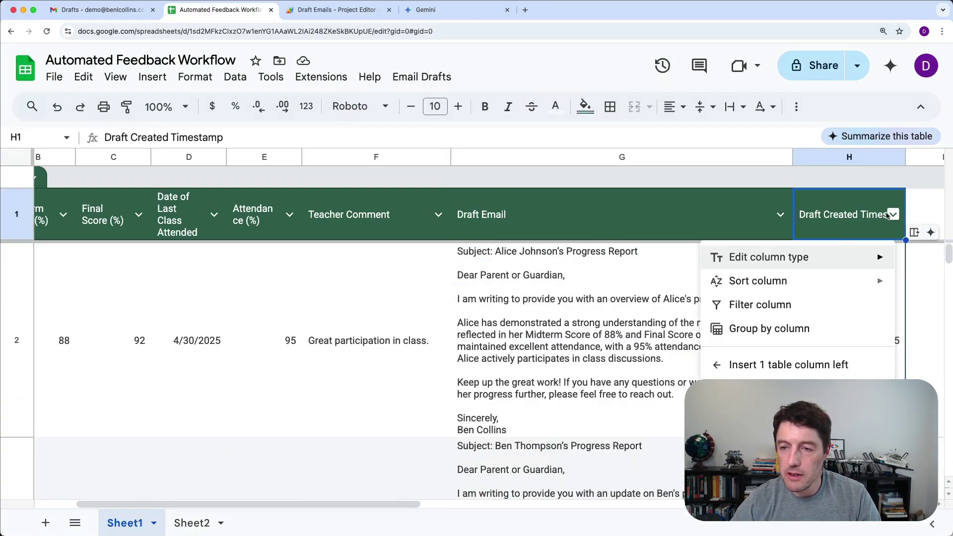
mouse_move(845, 258)
mouse_move(648, 311)
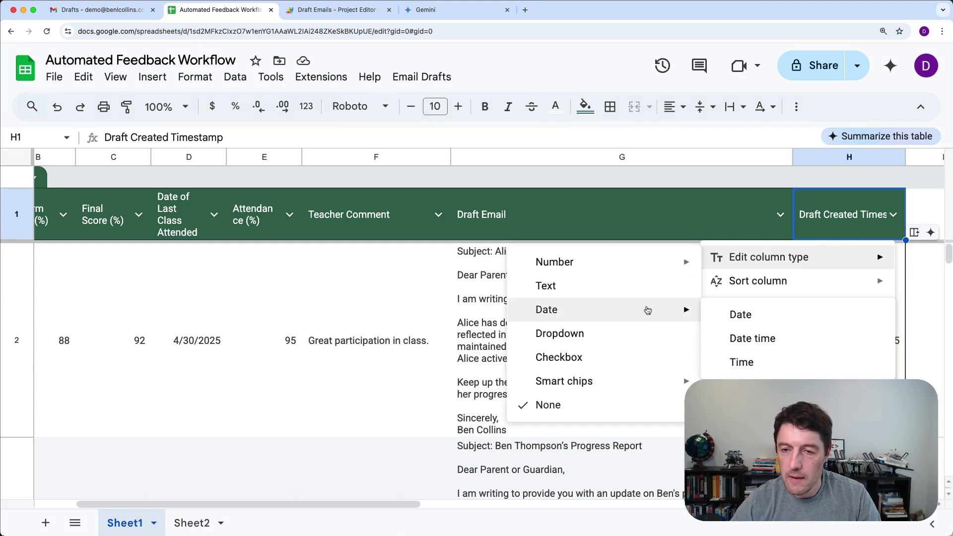
left_click(769, 339)
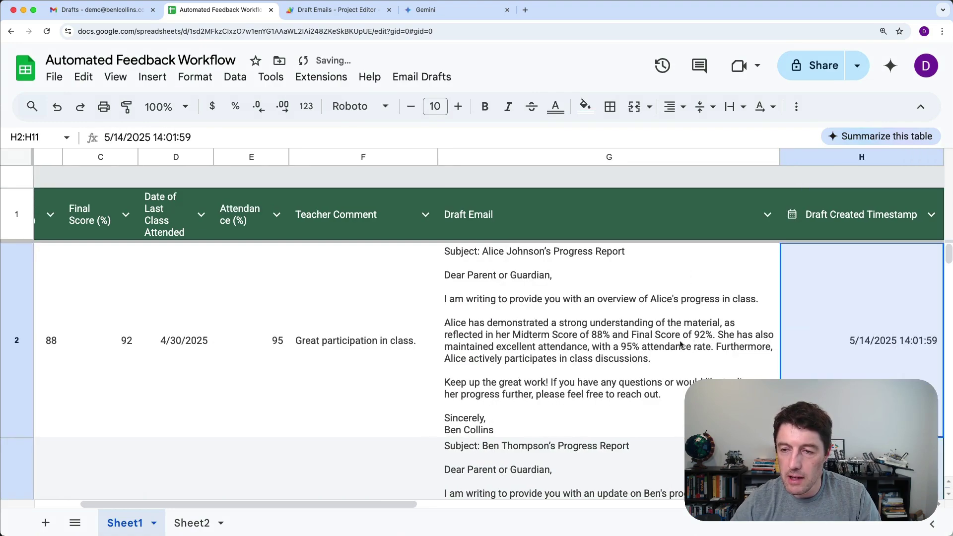
left_click(898, 330)
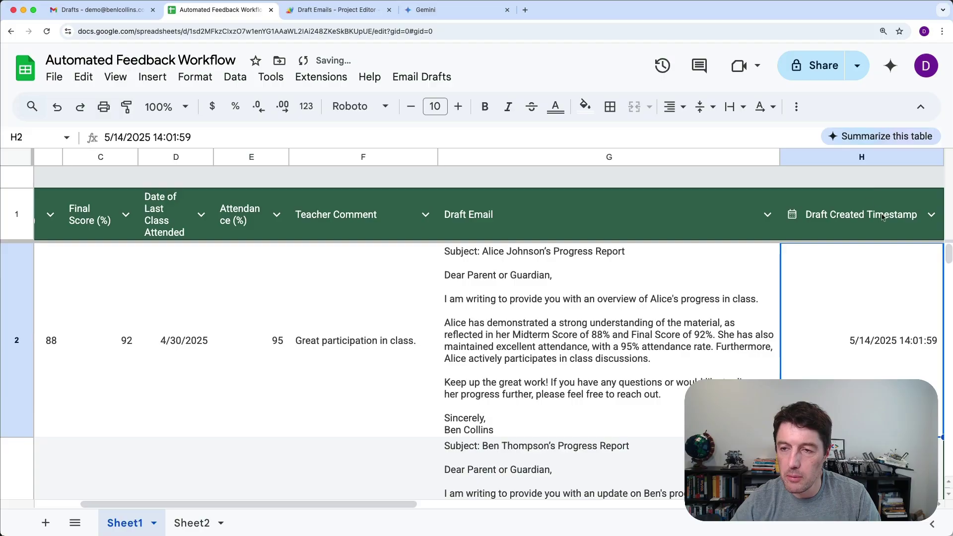
Refresh Gmail Drafts and open two of the ten new progress-report drafts to read them.
left_click(118, 11)
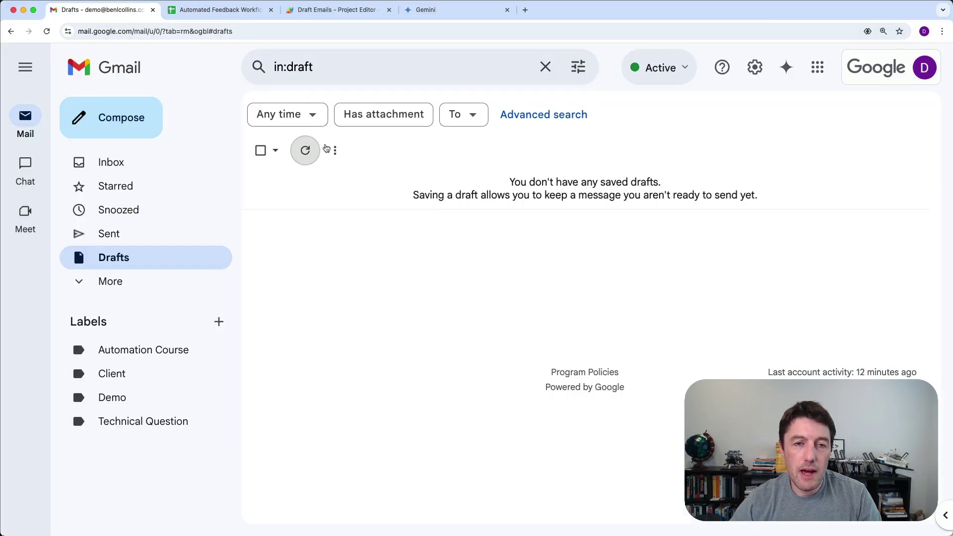
left_click(304, 153)
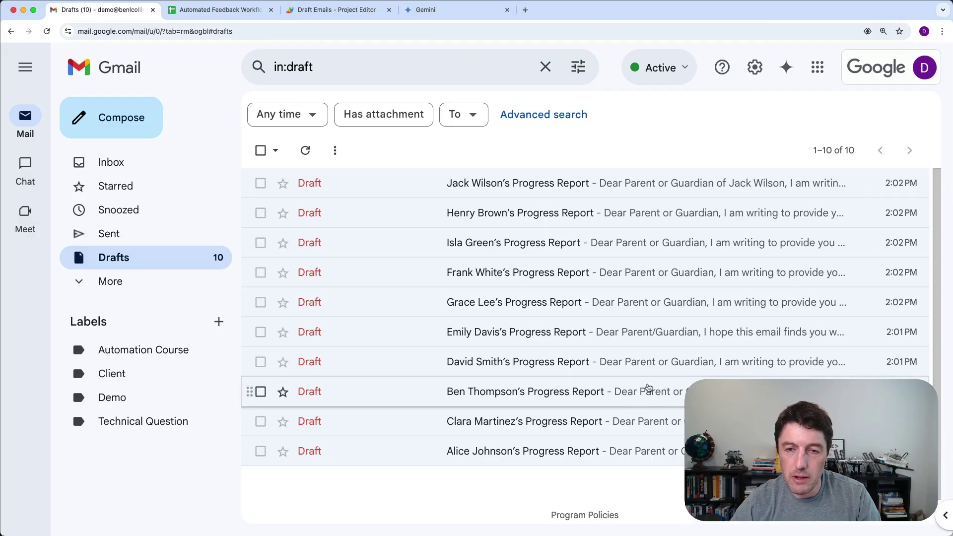
left_click(550, 273)
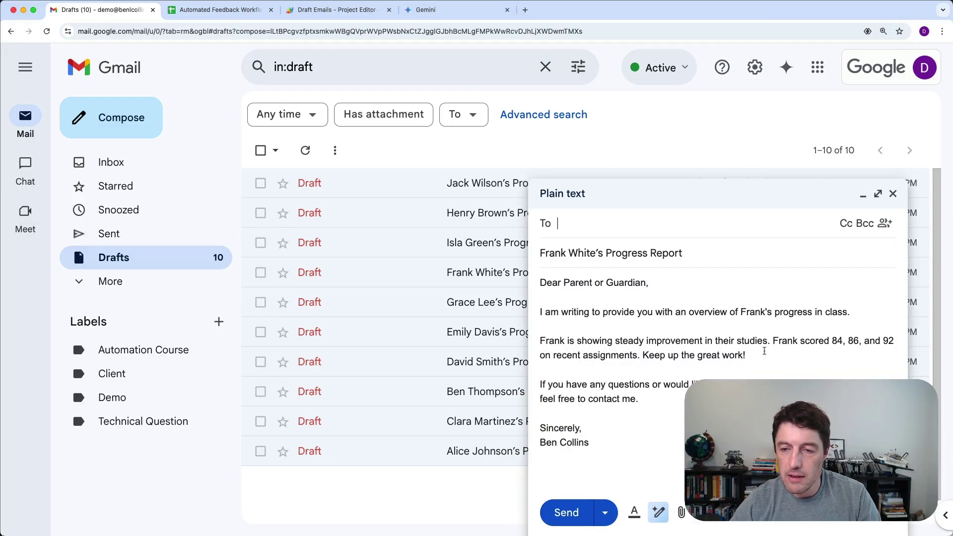
left_click(681, 430)
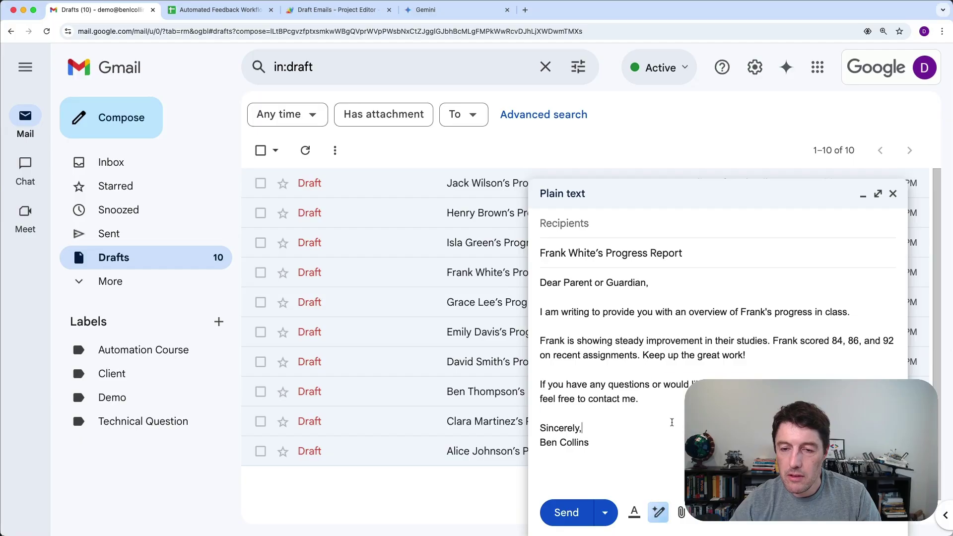
key("shift+Up")
key("shift+Up")
key("shift+Up")
key("shift+Up")
key("shift+Up")
key("shift+Up")
key("shift+Up")
key("shift+Up")
key("shift+Up")
key("shift+Up")
key("shift+Up")
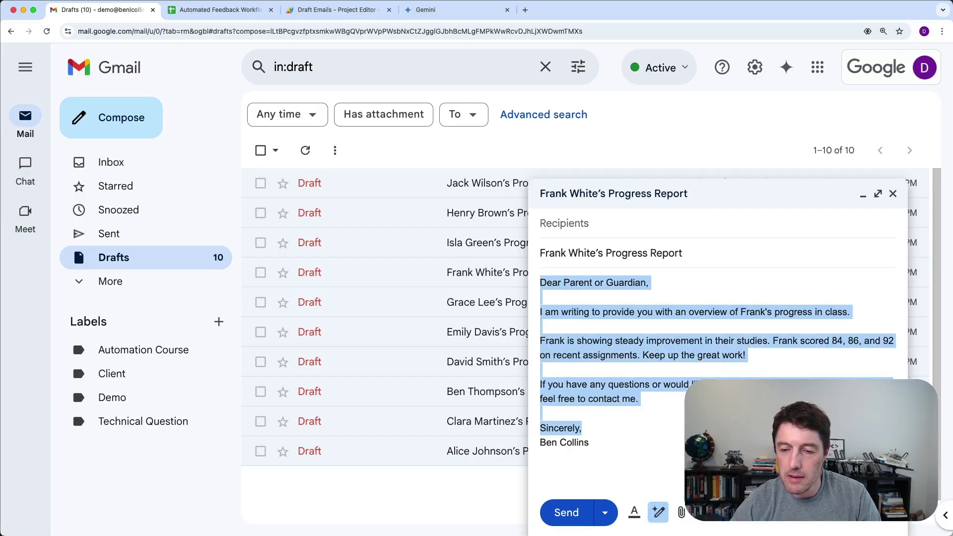
left_click(893, 194)
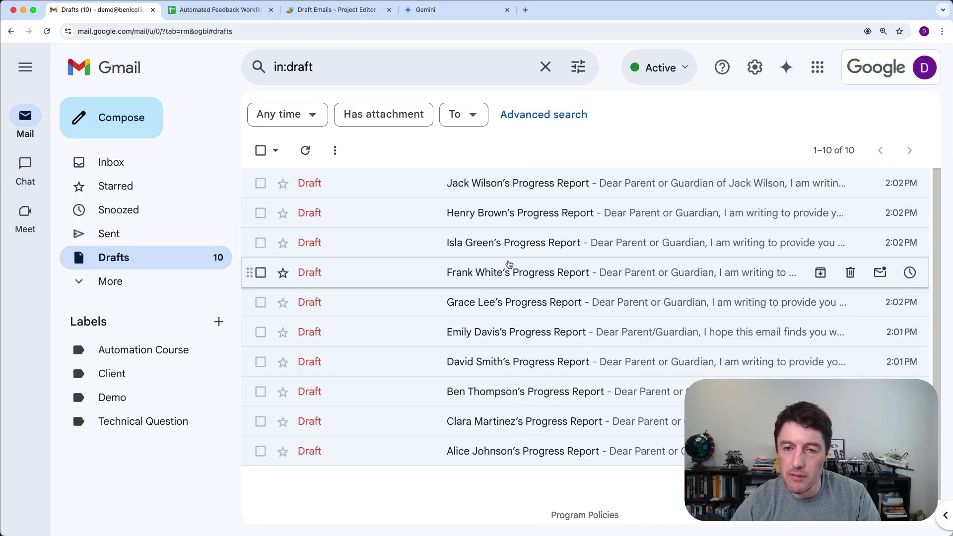
left_click(511, 183)
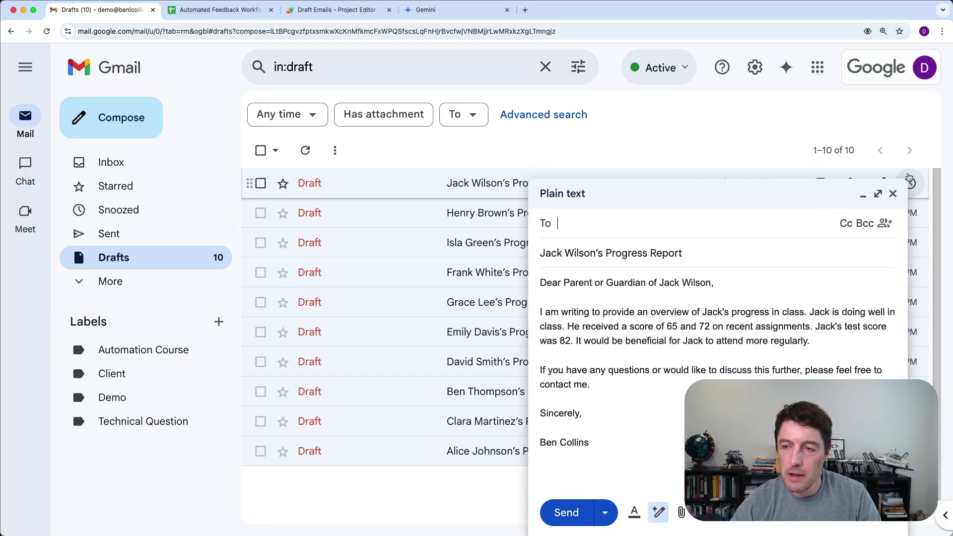
left_click(894, 194)
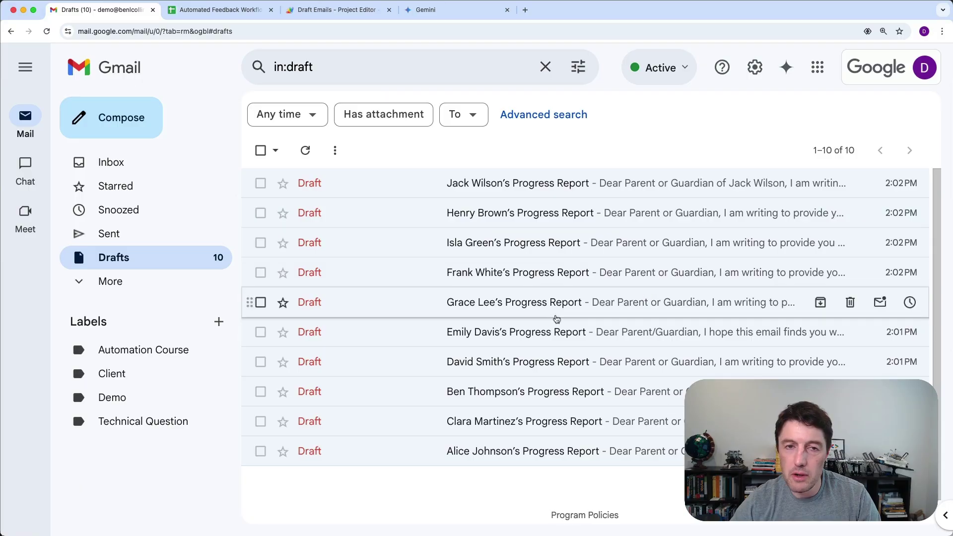
left_click(253, 12)
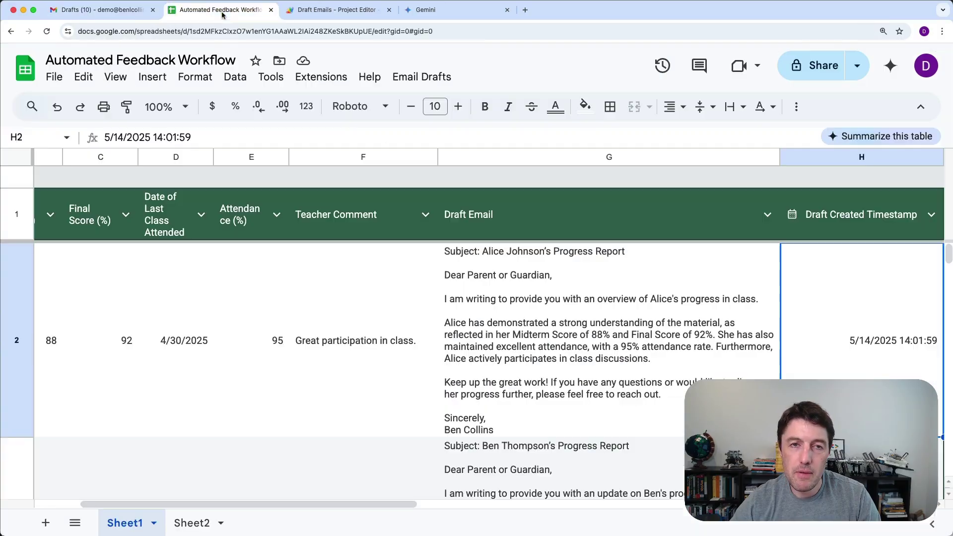
Add a new column H headed 'Date' to Sheet2's table.
left_click(200, 523)
left_click(706, 282)
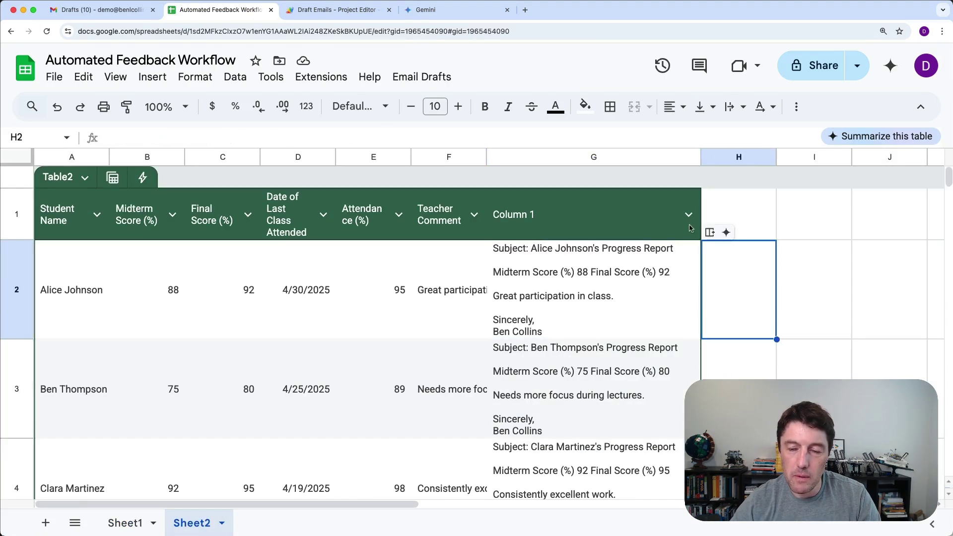
left_click(710, 232)
left_click(717, 229)
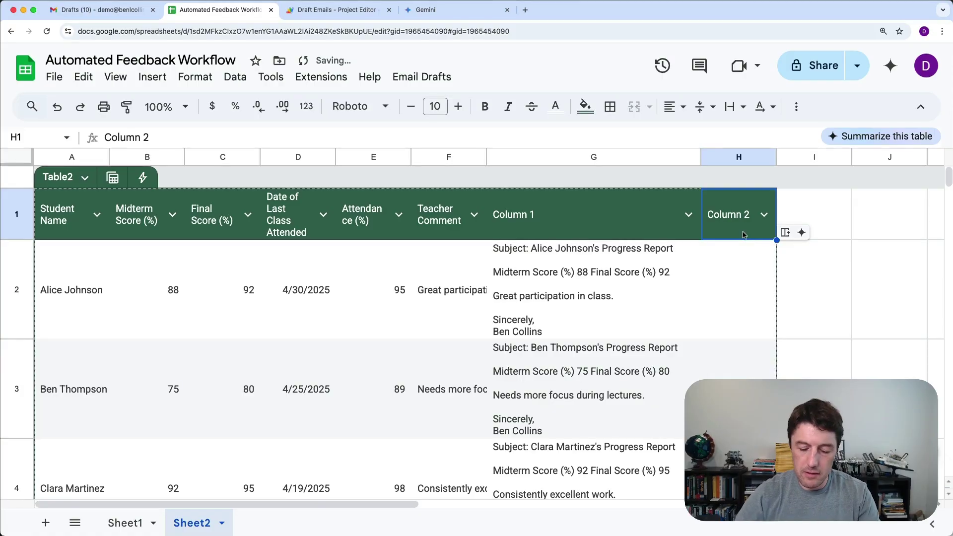
type("Date")
key("Return")
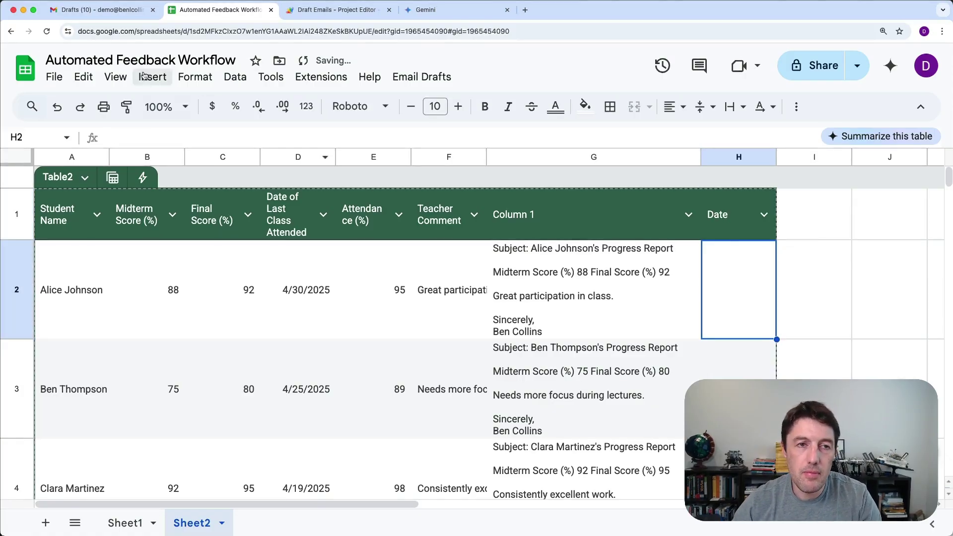
Discard all ten existing Gmail drafts.
left_click(109, 9)
left_click(261, 150)
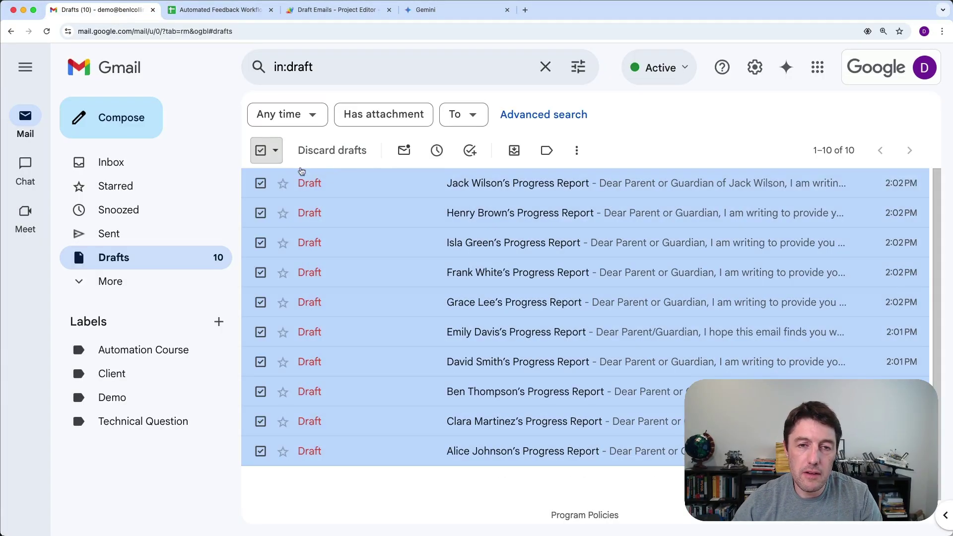
left_click(349, 150)
Run Email Drafts > Create Drafts on Sheet2 and dismiss the 10-drafts-created message.
left_click(310, 12)
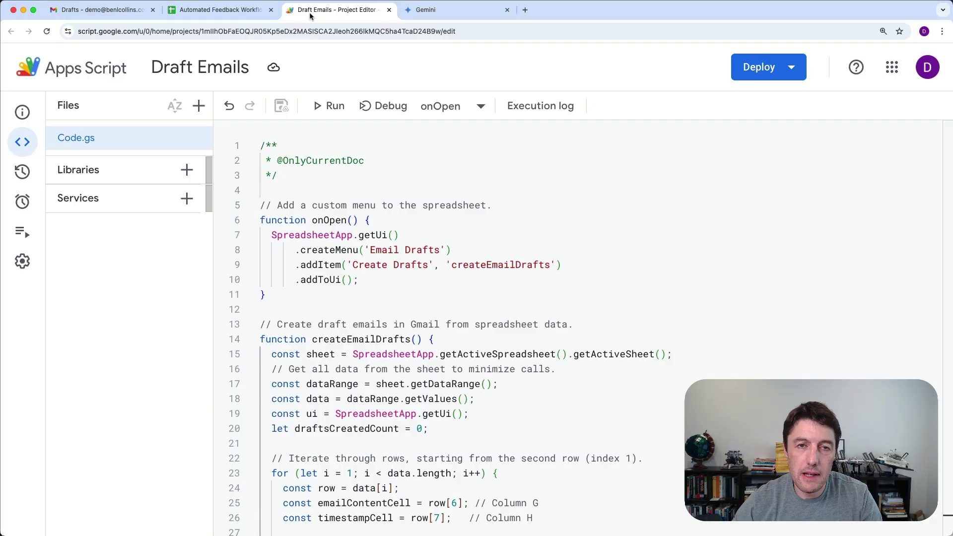
left_click(221, 9)
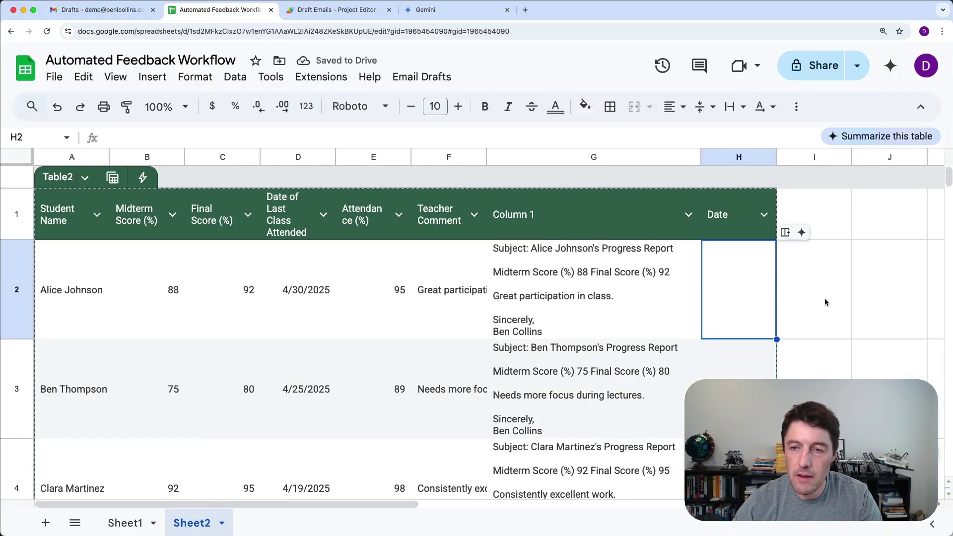
left_click(438, 80)
left_click(472, 105)
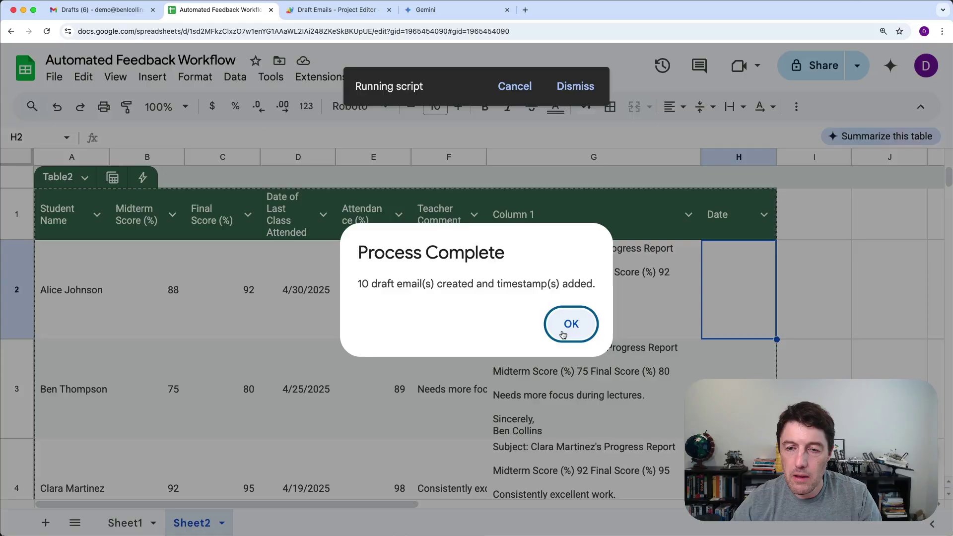
left_click(566, 329)
Refresh Gmail Drafts and open the first new draft showing scores 88 and 92 and the teacher comment.
left_click(101, 9)
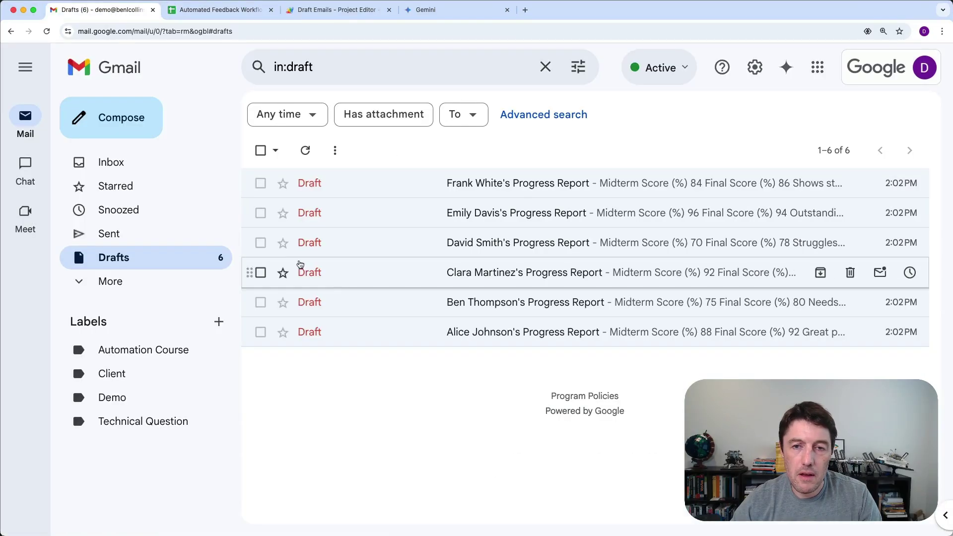
left_click(305, 150)
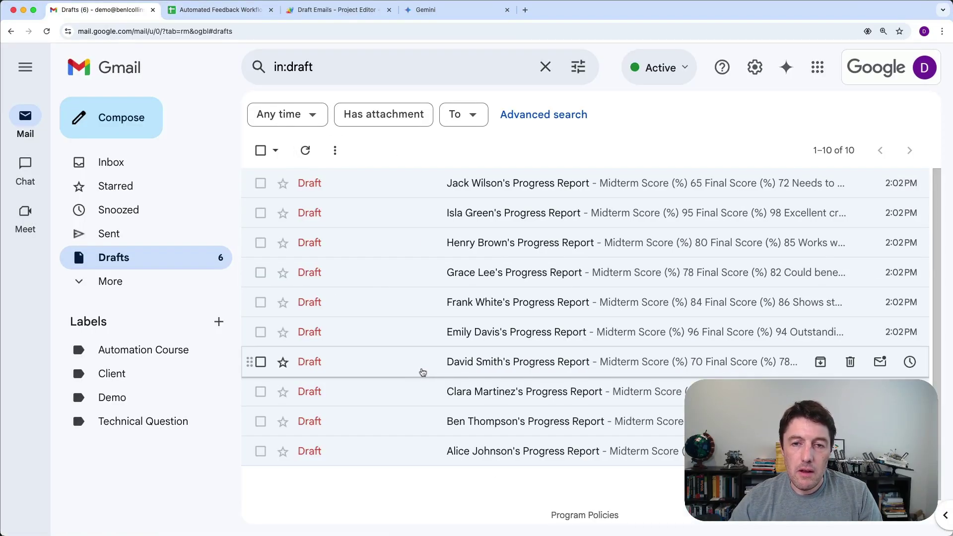
left_click(499, 450)
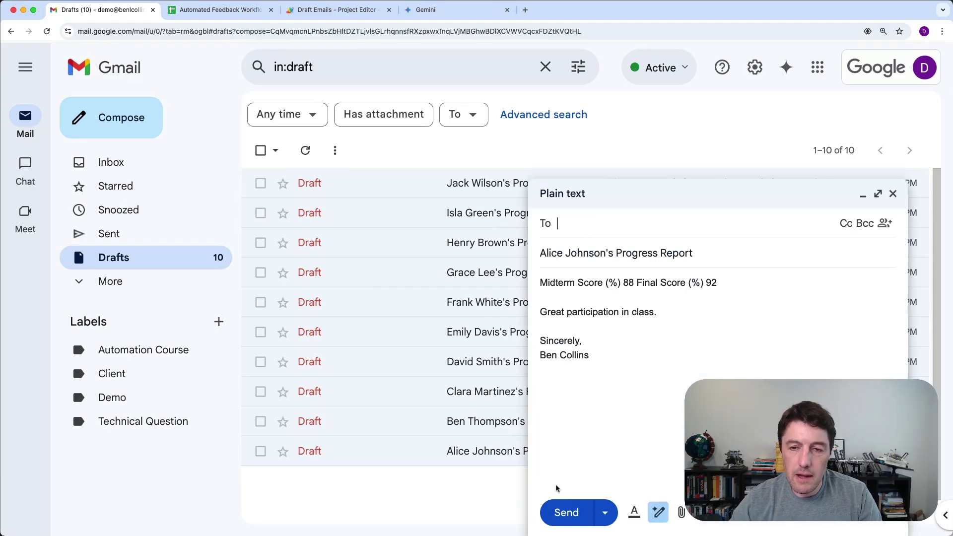
left_click_drag(610, 347, 532, 273)
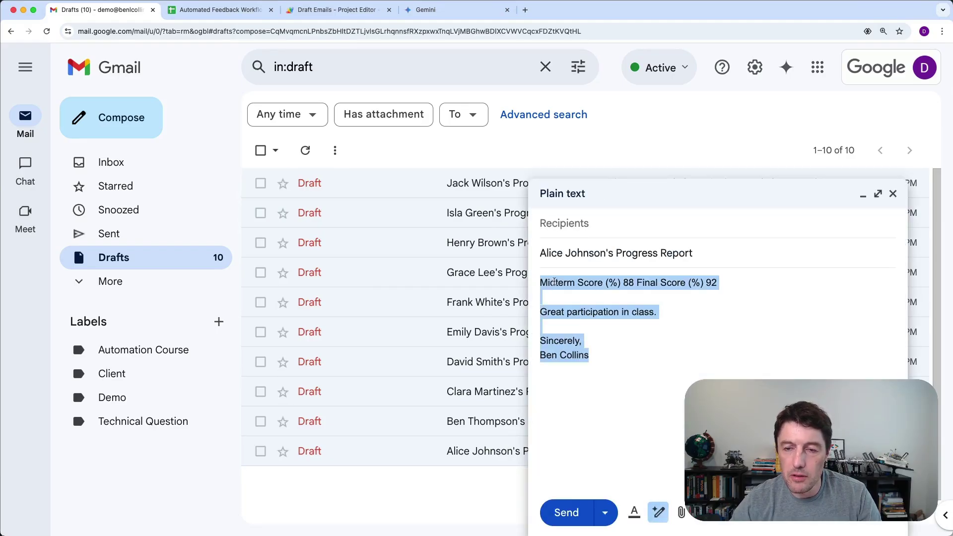
left_click(610, 356)
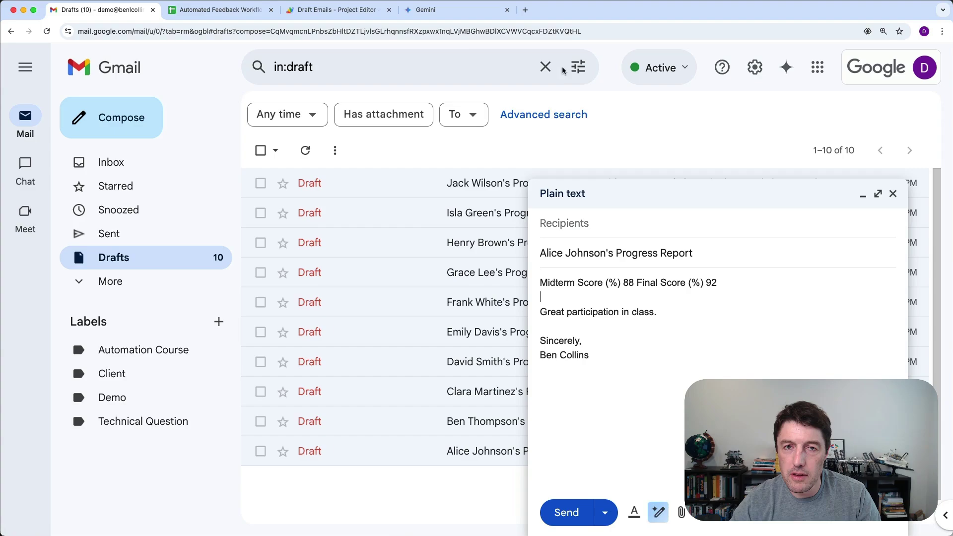